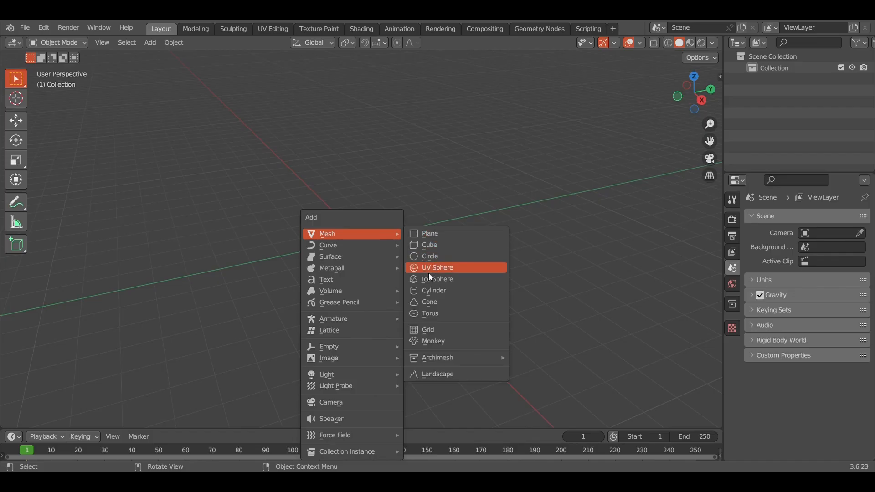
# Add a cylinder mesh at the origin and raise it about 1.08 m along the Z axis
pyautogui.click(429, 290)
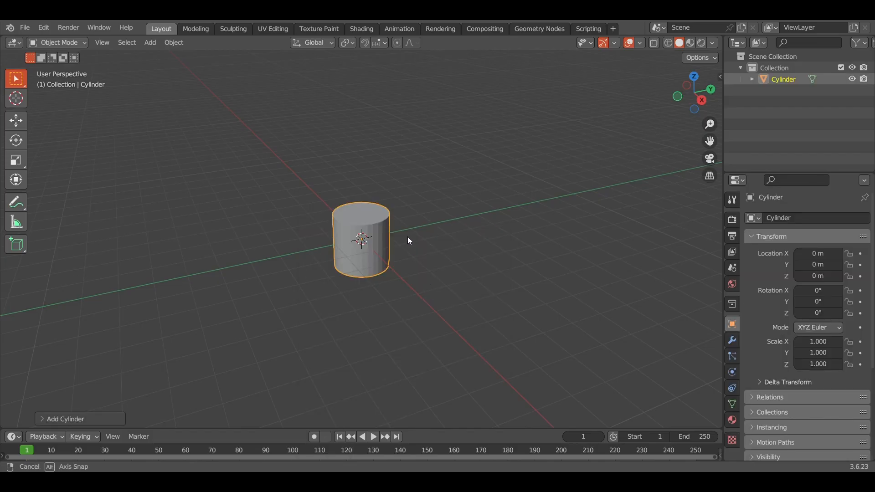
pyautogui.moveTo(408, 237); pyautogui.dragTo(360, 209, button='middle')
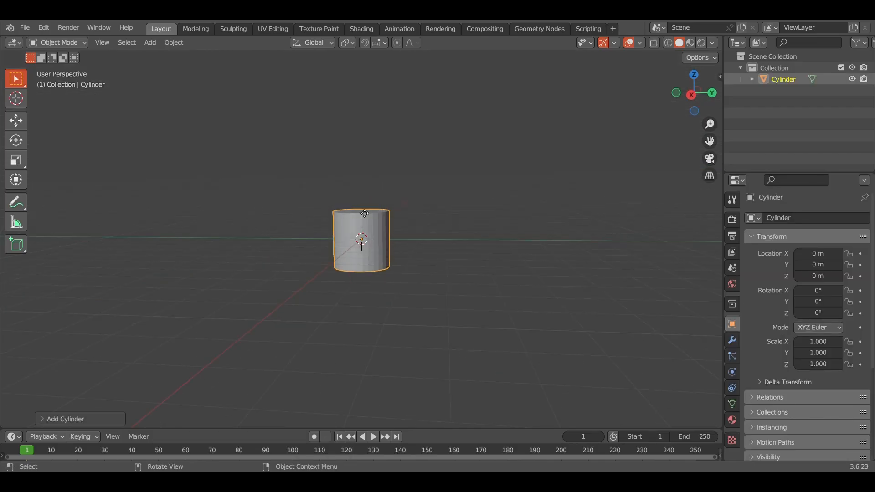
pyautogui.press('g')
pyautogui.press('z')
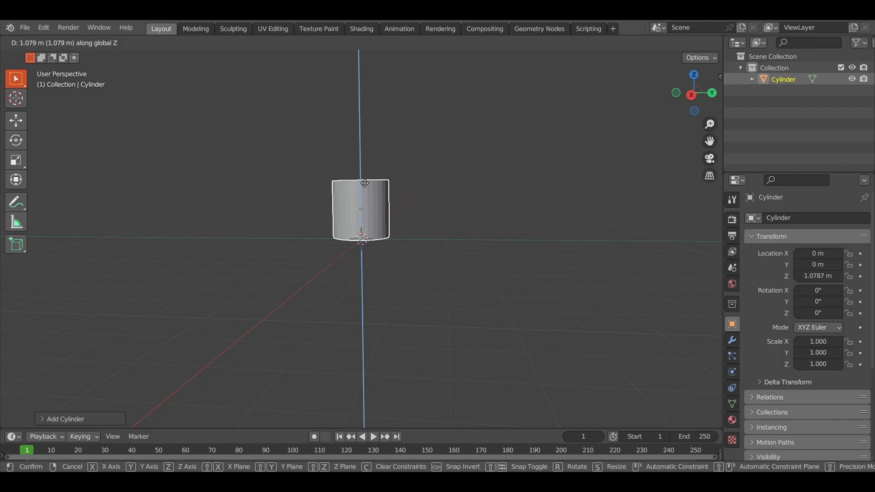
pyautogui.click(364, 183)
# Lower the cylinder along Z to a height of about 1.02 m in the right orthographic view so its base meets the ground line
pyautogui.scroll(5, 428, 239)
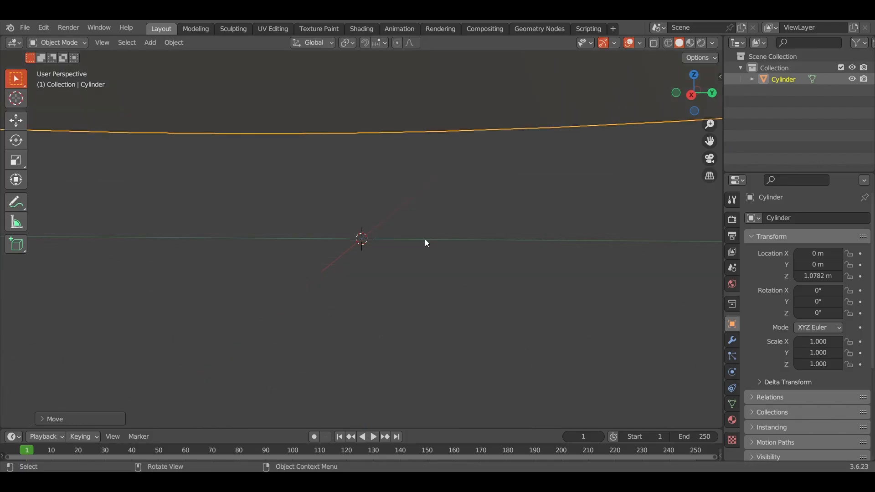
pyautogui.scroll(-5, 417, 242)
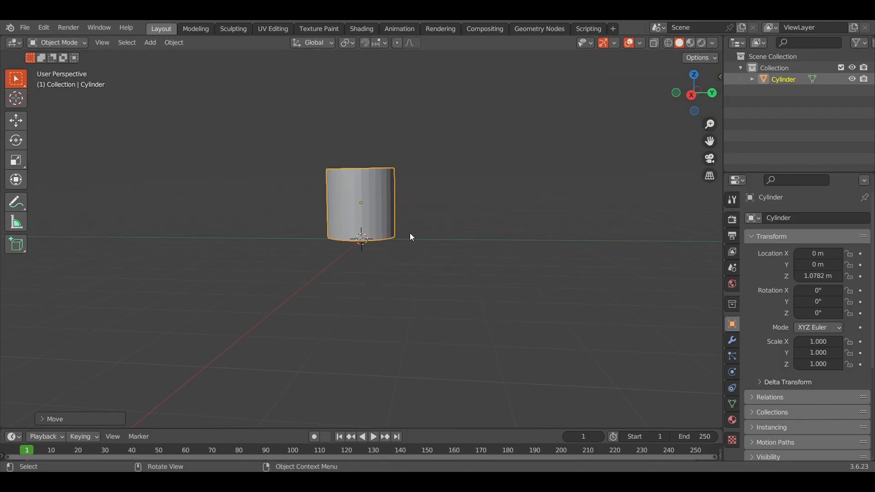
pyautogui.moveTo(407, 226); pyautogui.dragTo(426, 234, button='middle')
pyautogui.scroll(5, 439, 272)
pyautogui.scroll(-5, 439, 275)
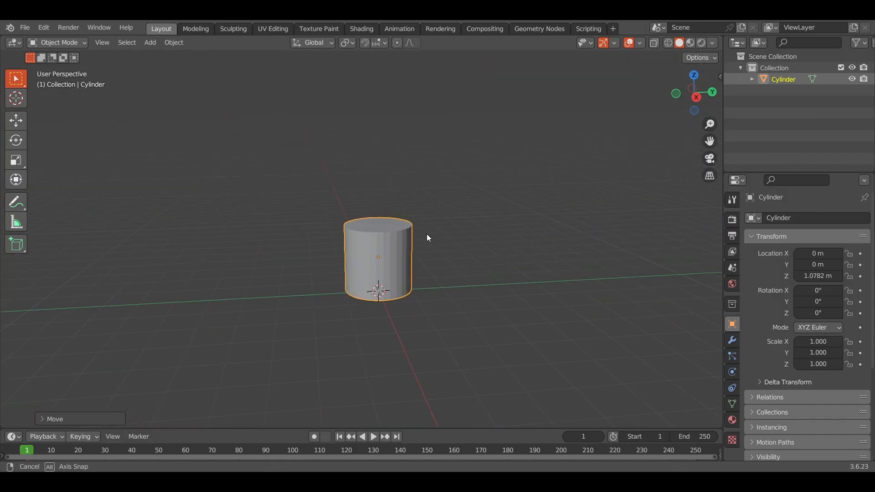
pyautogui.moveTo(597, 150); pyautogui.dragTo(692, 82, button='middle')
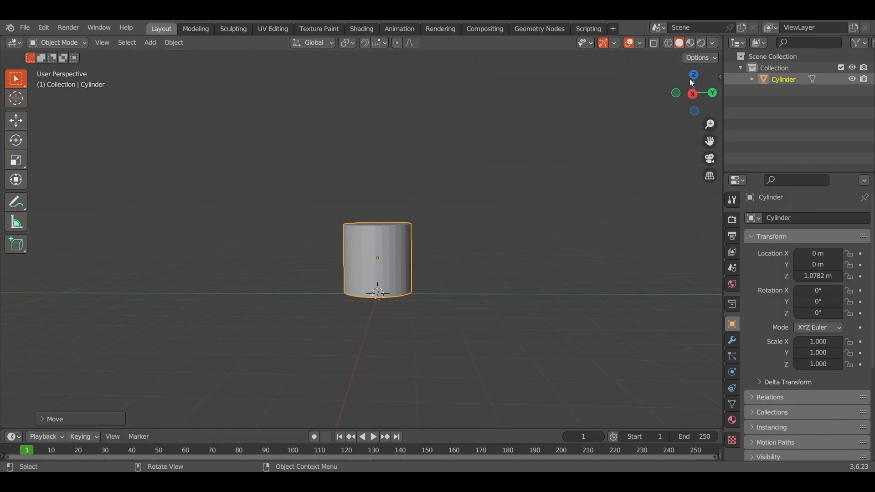
pyautogui.click(695, 94)
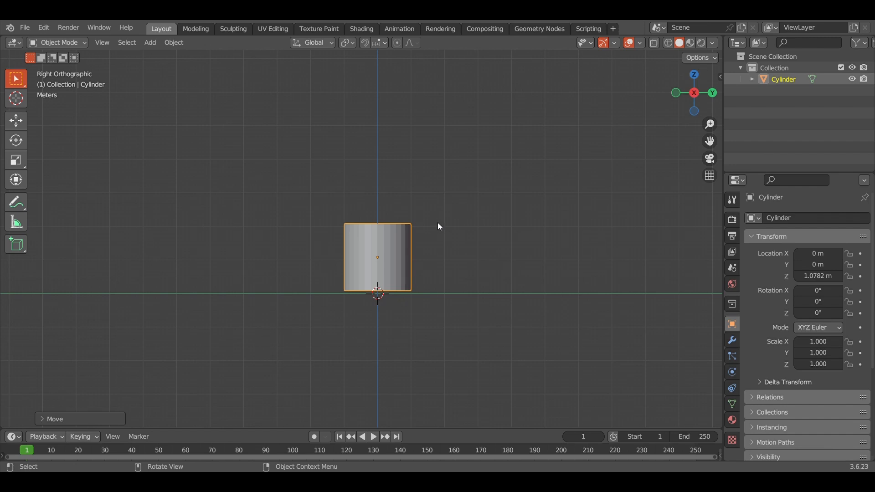
pyautogui.press('g')
pyautogui.press('z')
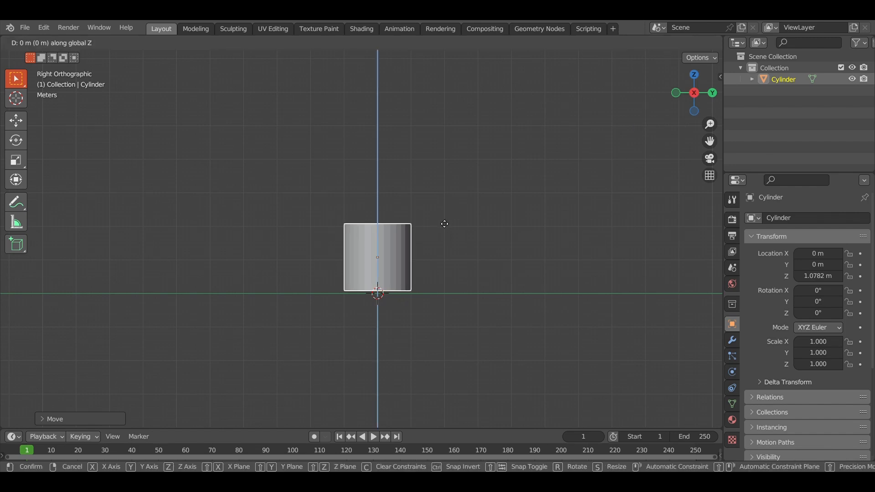
pyautogui.click(447, 223)
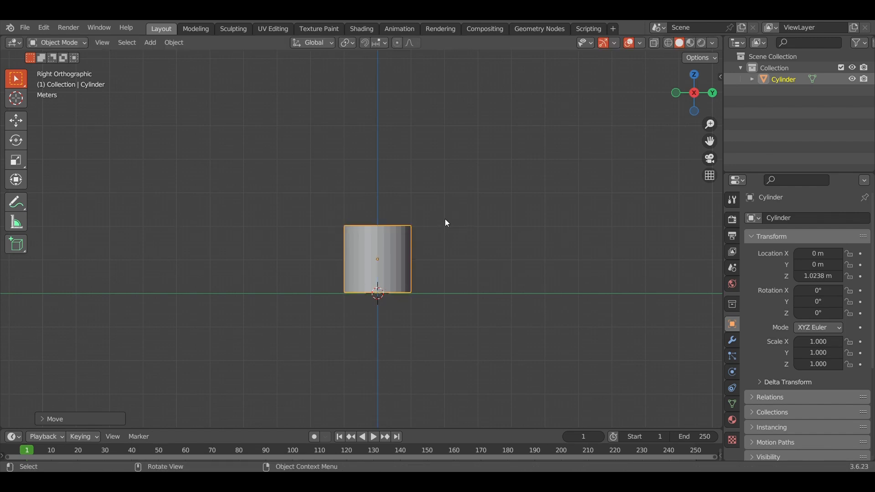
# Flatten the cylinder along Z to about 0.3 scale and lower it to about Z 0.316 m so its base rests on the ground
pyautogui.press('s')
pyautogui.press('z')
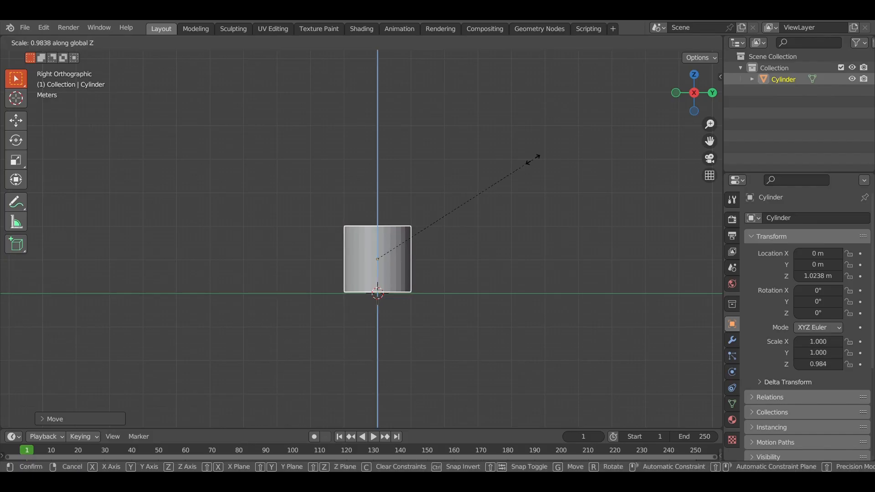
pyautogui.click(434, 259)
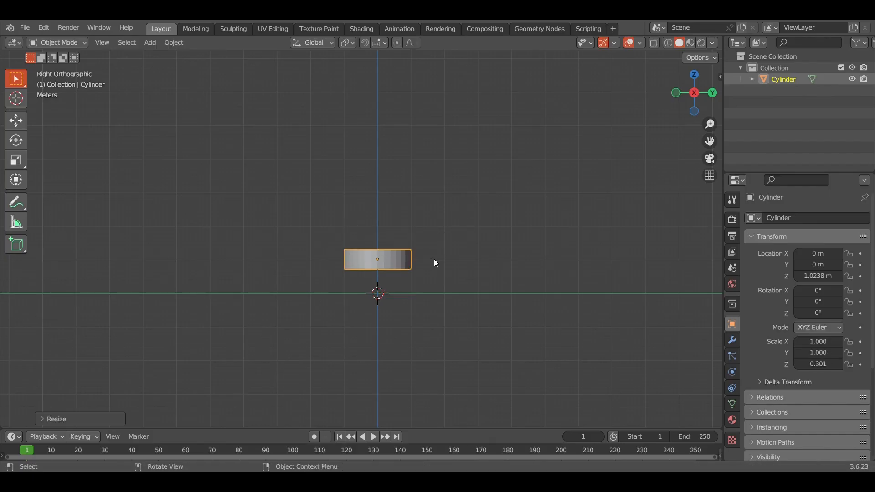
pyautogui.press('g')
pyautogui.press('z')
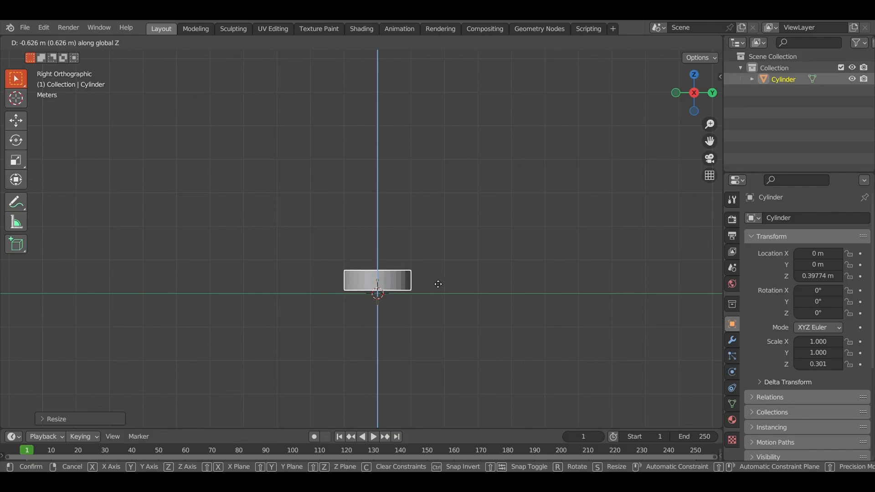
pyautogui.click(436, 286)
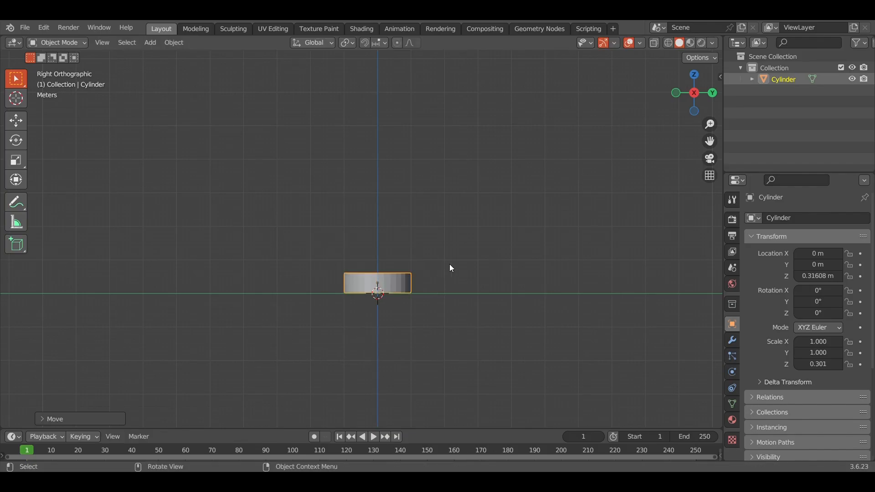
# Put the flattened cylinder in Edit Mode with face selection and select only its top face
pyautogui.moveTo(449, 267); pyautogui.dragTo(468, 310, button='middle')
pyautogui.scroll(5, 446, 265)
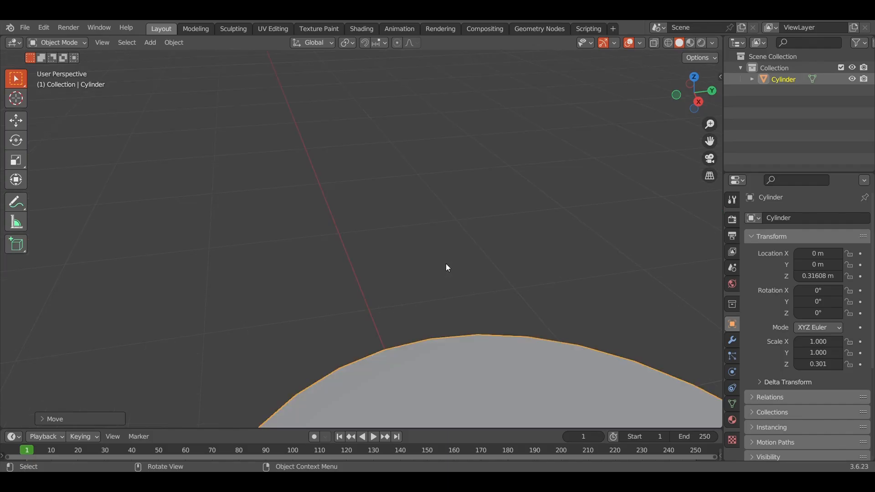
pyautogui.scroll(1, 448, 271)
pyautogui.scroll(-2, 450, 273)
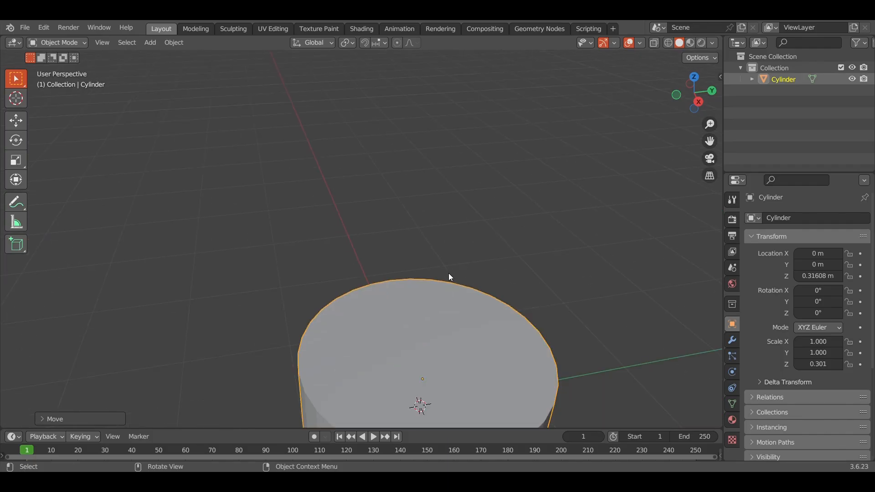
pyautogui.scroll(-4, 448, 275)
pyautogui.scroll(3, 449, 278)
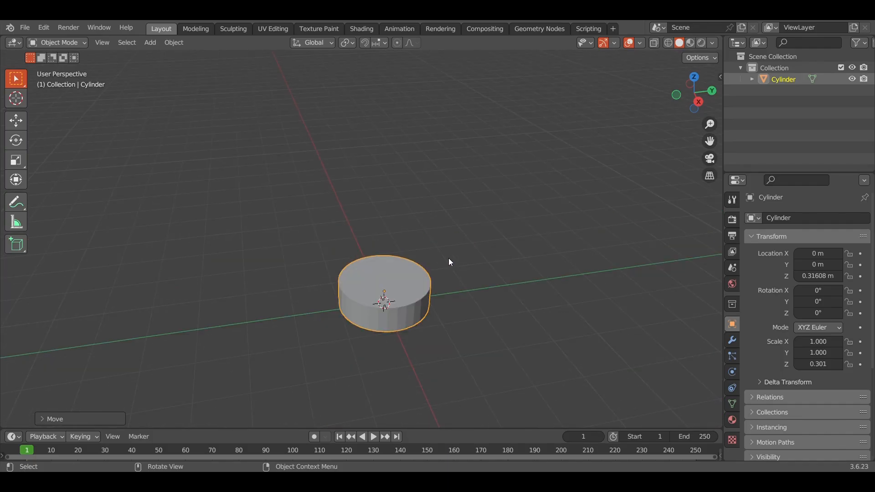
pyautogui.keyDown('ctrl'); pyautogui.scroll(-4, 451, 263); pyautogui.keyUp('ctrl')
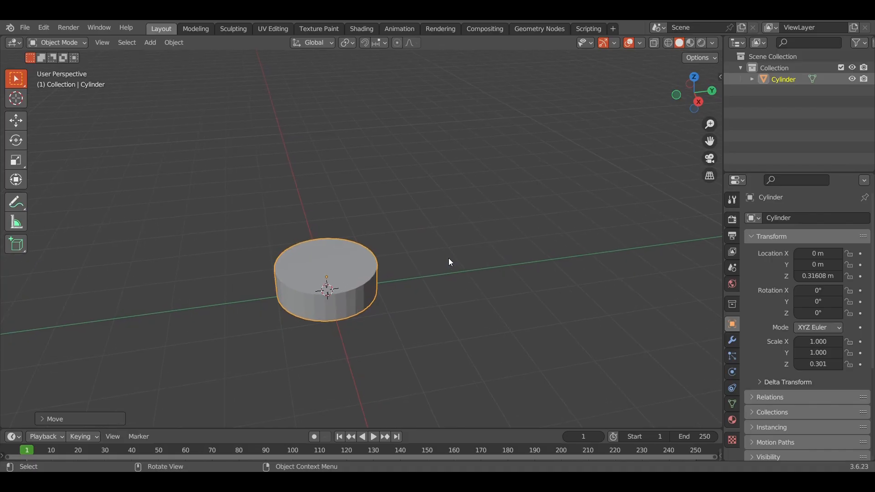
pyautogui.keyDown('ctrl'); pyautogui.keyDown('alt'); pyautogui.scroll(-1, 448, 258); pyautogui.keyUp('alt'); pyautogui.keyUp('ctrl')
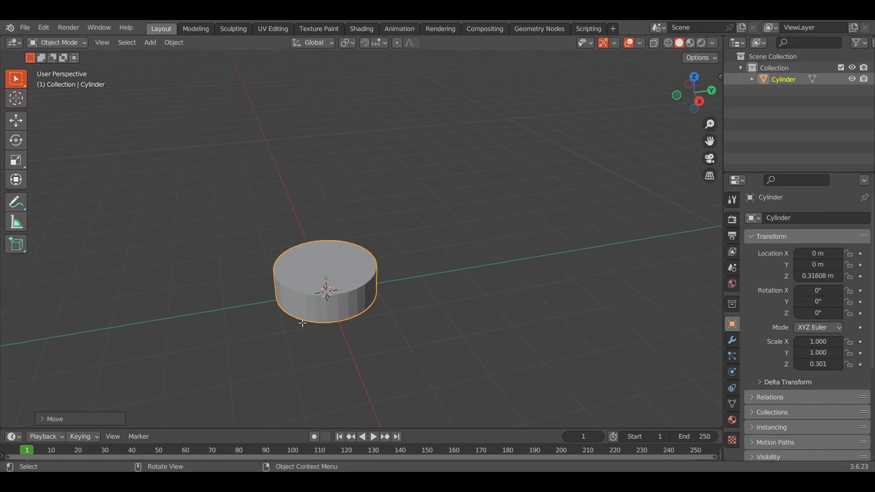
pyautogui.press('Tab')
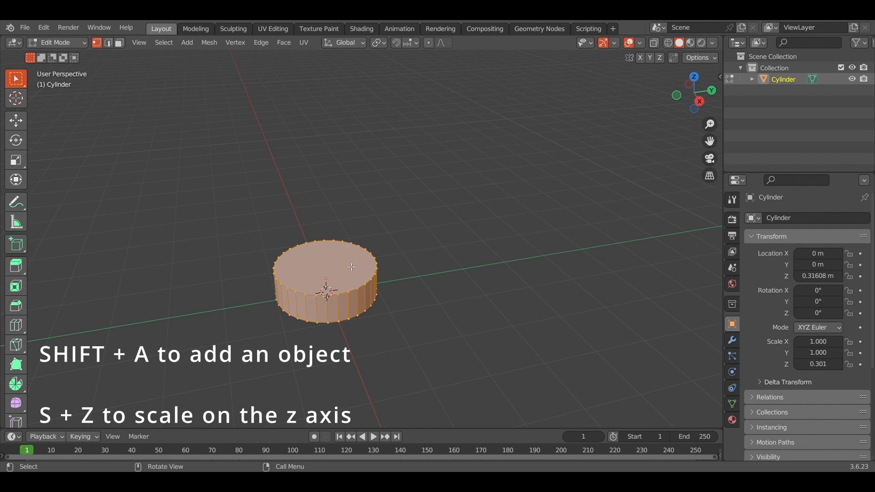
pyautogui.press('Tab')
pyautogui.press('Tab')
pyautogui.press('3')
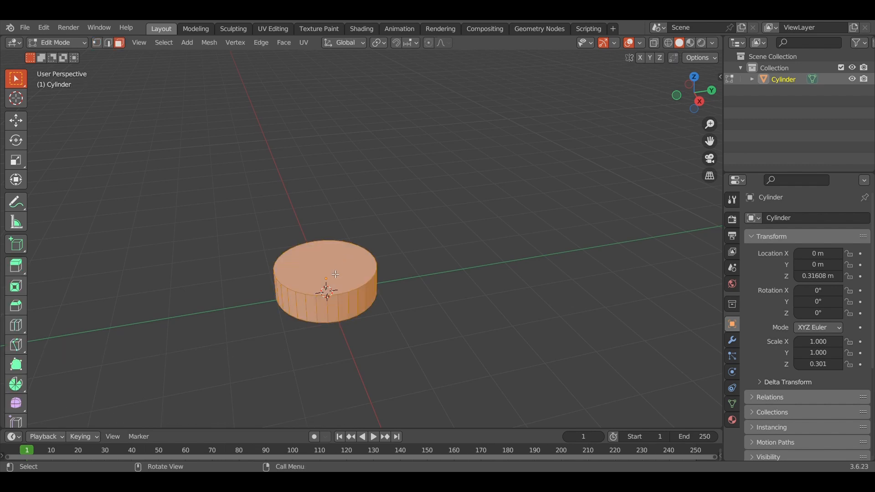
pyautogui.click(336, 274)
pyautogui.moveTo(632, 179); pyautogui.dragTo(666, 169, button='middle')
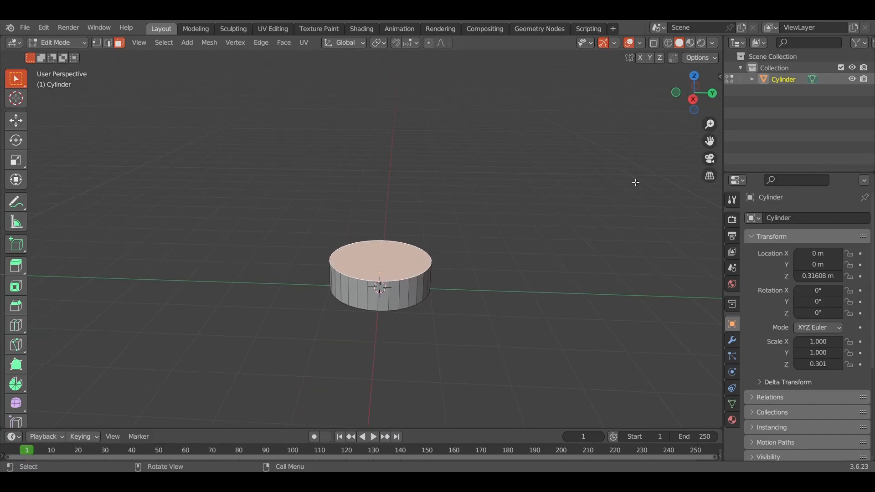
pyautogui.keyDown('shift'); pyautogui.moveTo(622, 204); pyautogui.dragTo(621, 239, button='middle'); pyautogui.keyUp('shift')
pyautogui.press('e')
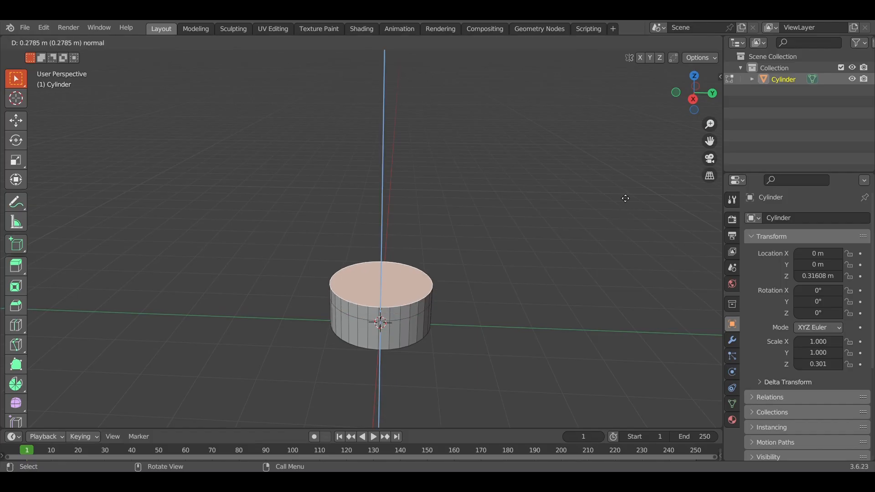
pyautogui.click(629, 187)
pyautogui.hotkey('ctrl', 'z')
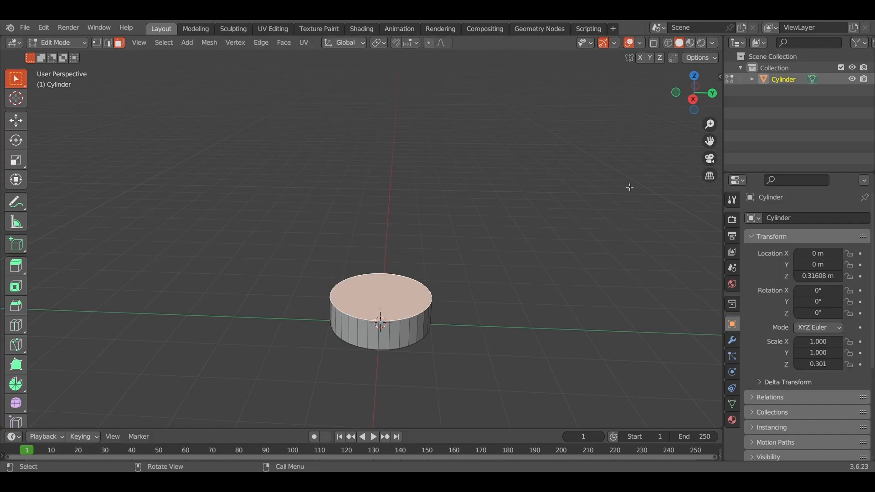
# Extrude the top face straight up along global Z until the cylinder is about two and a half times as tall as it is wide
pyautogui.press('e')
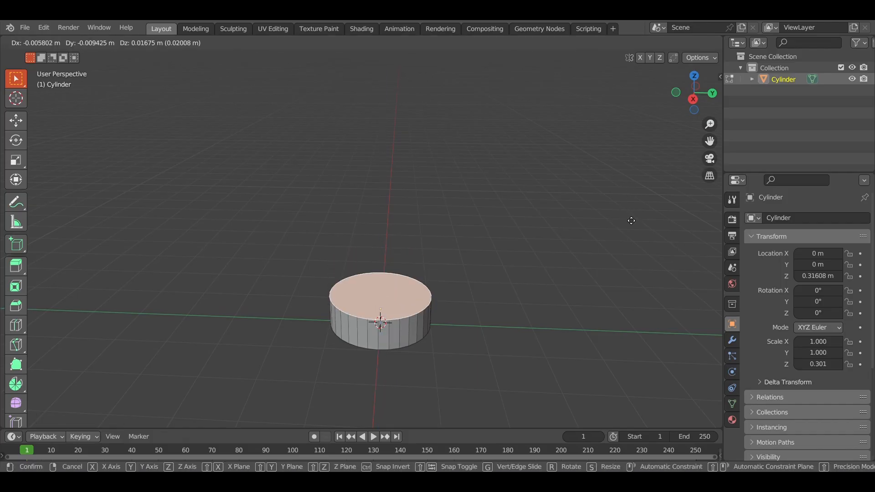
pyautogui.press('z')
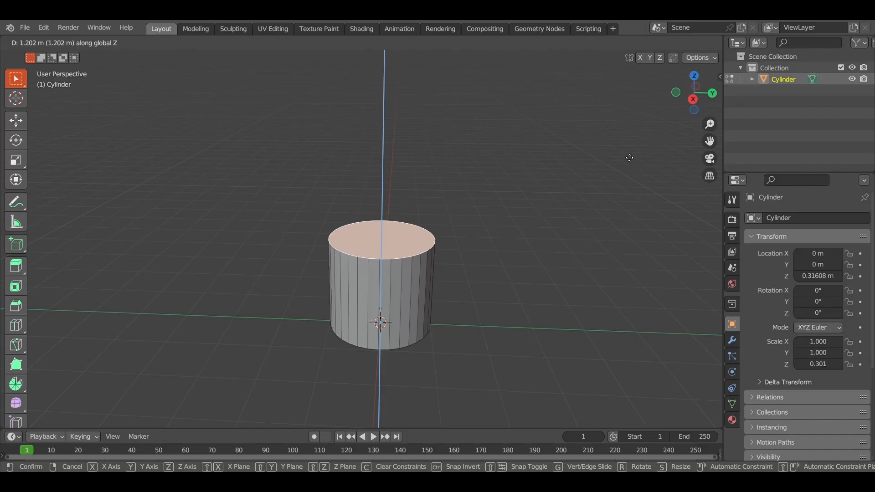
pyautogui.click(607, 358)
pyautogui.keyDown('shift'); pyautogui.moveTo(593, 297); pyautogui.dragTo(587, 373, button='middle'); pyautogui.keyUp('shift')
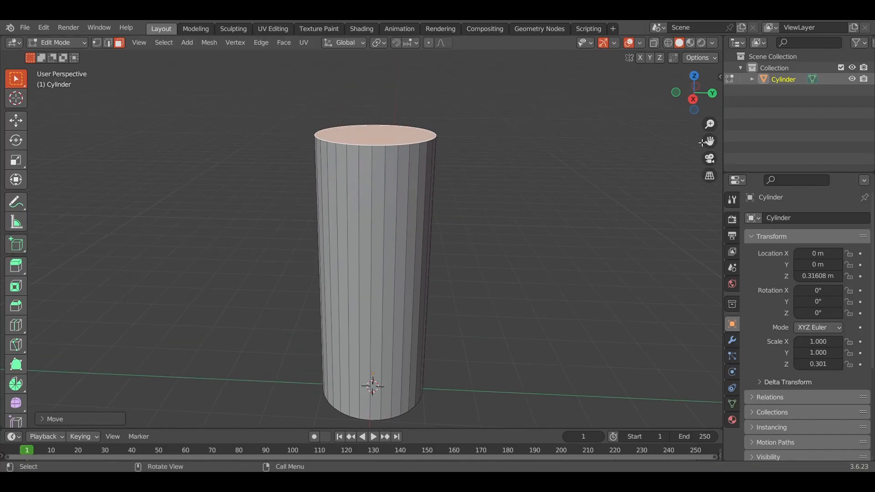
# Extrude the top face about 1.1 m further upward along its normal and check the column in the right orthographic view
pyautogui.click(691, 101)
pyautogui.scroll(-8, 507, 296)
pyautogui.scroll(5, 506, 302)
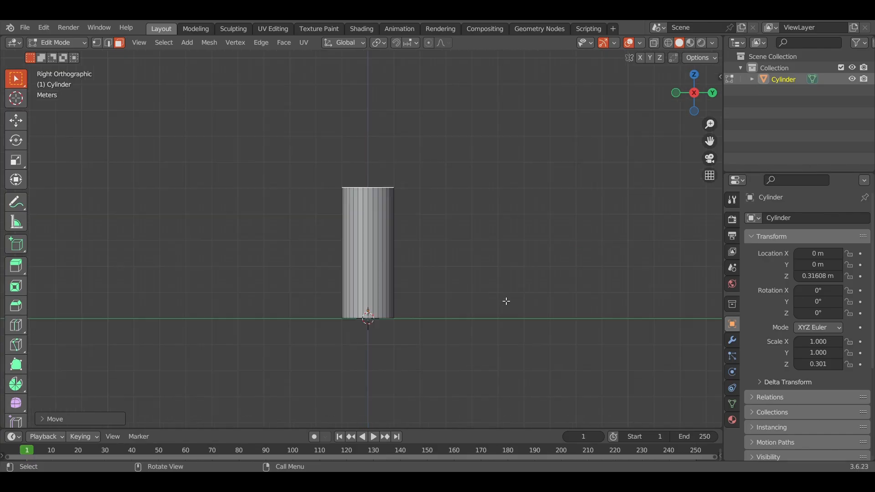
pyautogui.moveTo(506, 300); pyautogui.dragTo(505, 300, button='middle')
pyautogui.scroll(1, 506, 299)
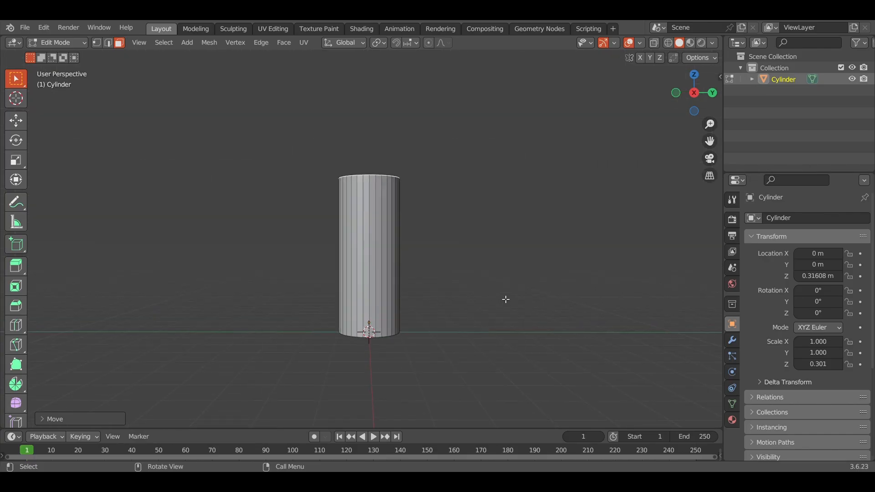
pyautogui.click(689, 90)
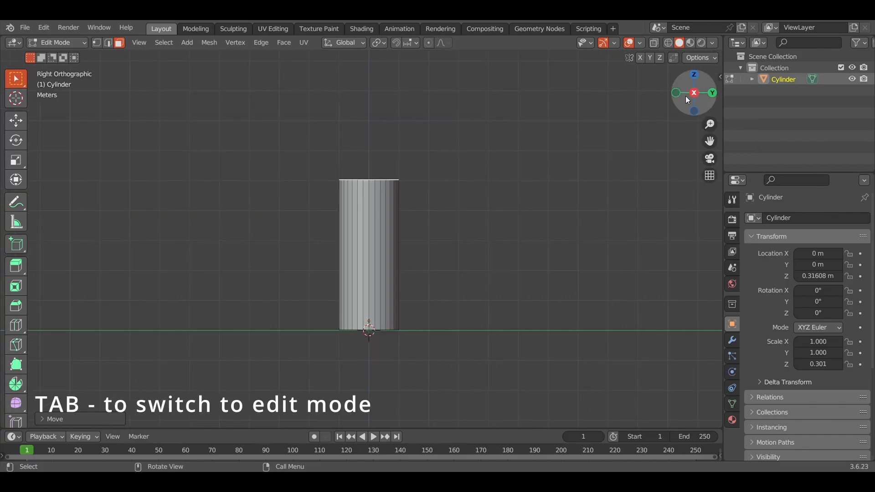
pyautogui.keyDown('shift'); pyautogui.scroll(5, 557, 184); pyautogui.keyUp('shift')
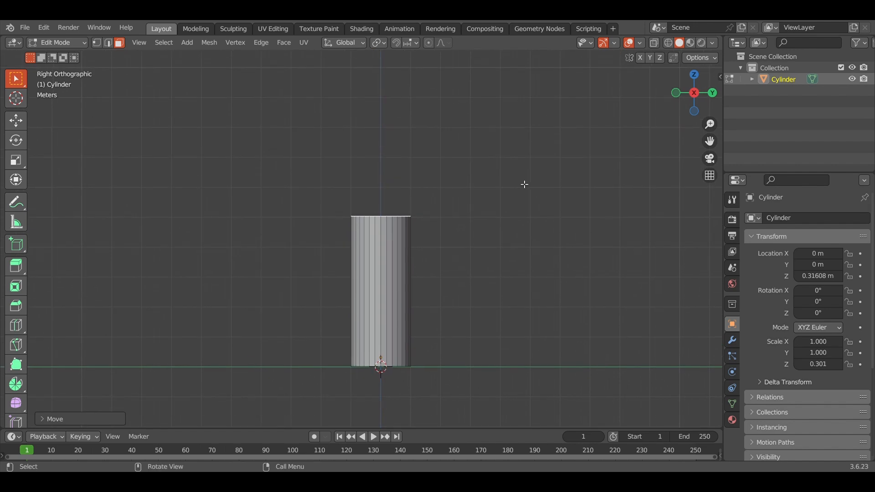
pyautogui.moveTo(490, 227)
pyautogui.mouseDown(button='middle')
pyautogui.moveTo(484, 219)
pyautogui.moveTo(494, 297)
pyautogui.moveTo(487, 217)
pyautogui.mouseUp(button='middle')
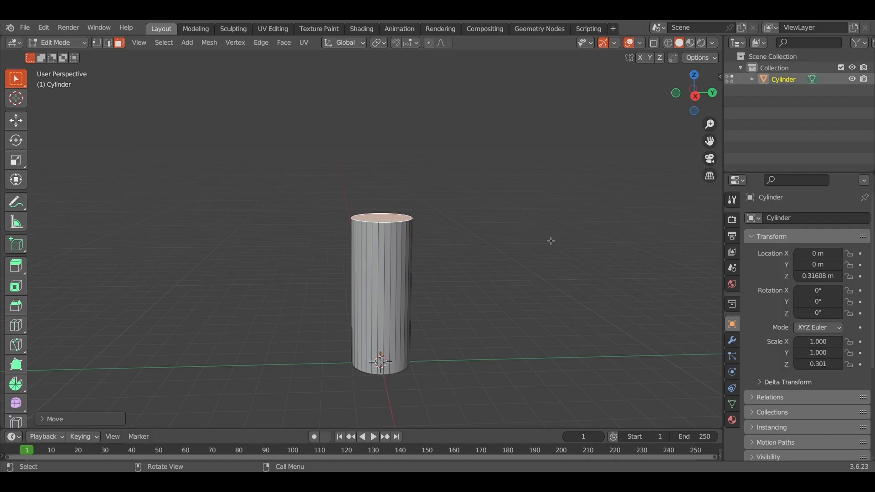
pyautogui.press('e')
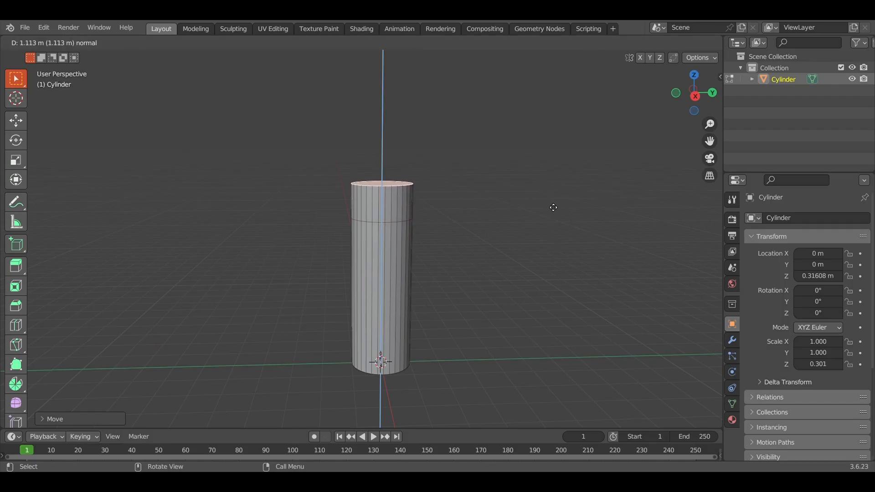
pyautogui.click(556, 208)
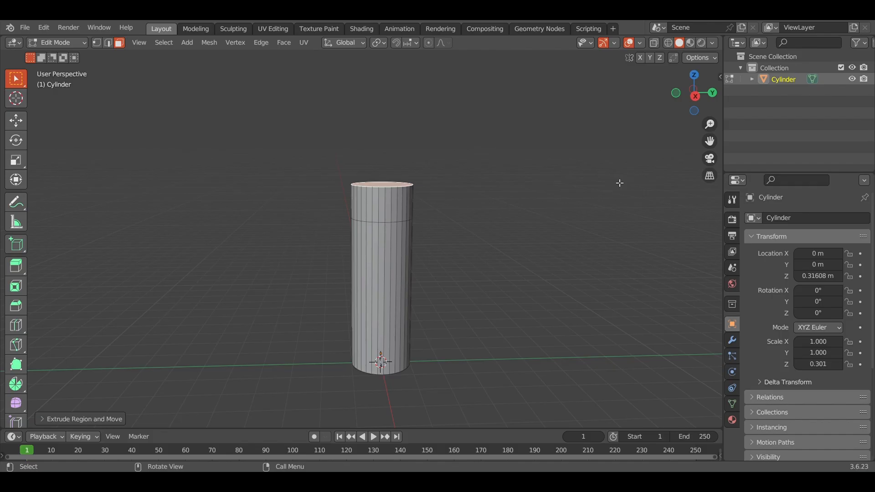
pyautogui.click(694, 97)
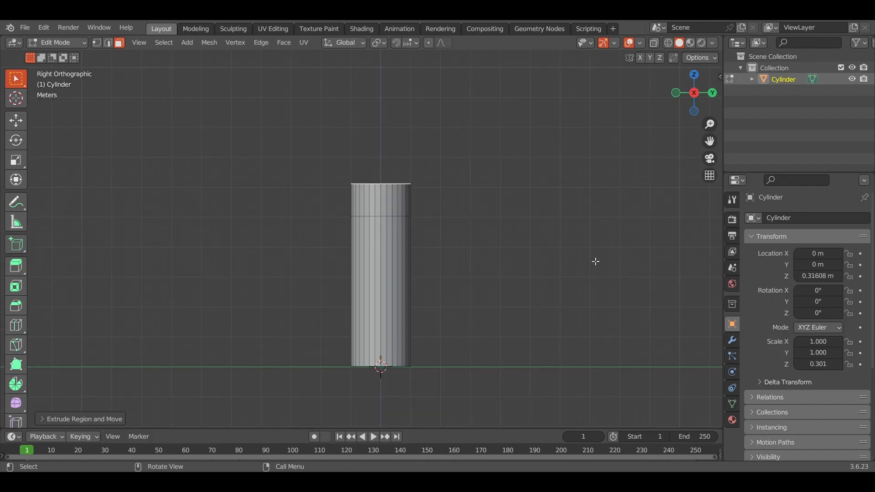
# Scale the column's top face to about 0.74 and lower it about 0.35 m along global Z to form a tapered shoulder
pyautogui.press('s')
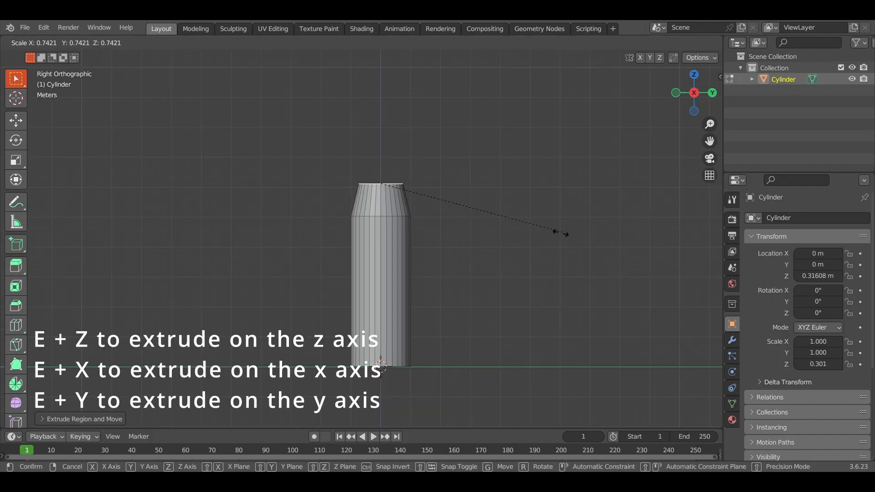
pyautogui.click(557, 235)
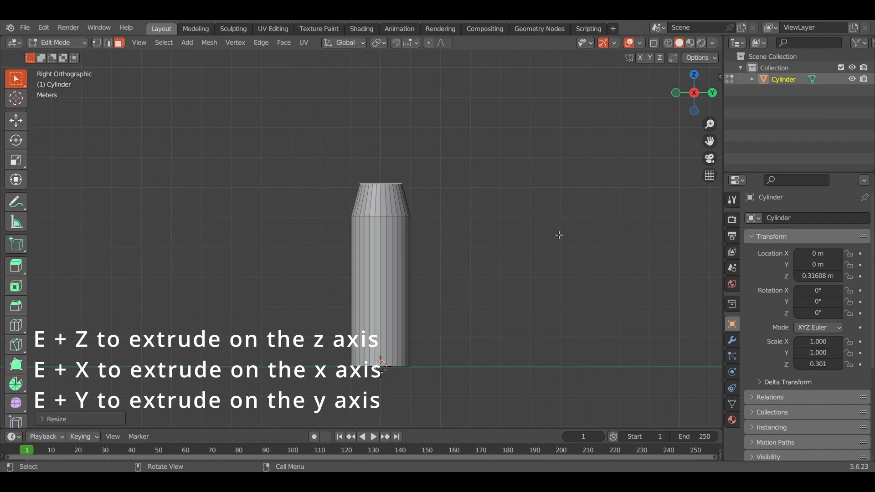
pyautogui.press('e')
pyautogui.press('z')
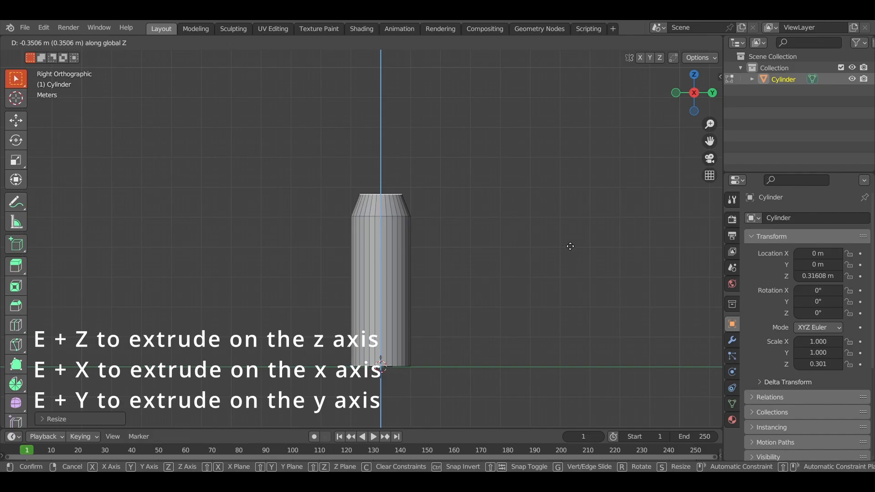
pyautogui.click(570, 246)
# Switch to edge selection and select the whole edge loop where the tapered shoulder meets the straight cylinder wall
pyautogui.moveTo(473, 240); pyautogui.dragTo(482, 273, button='middle')
pyautogui.scroll(9, 483, 273)
pyautogui.scroll(-3, 483, 273)
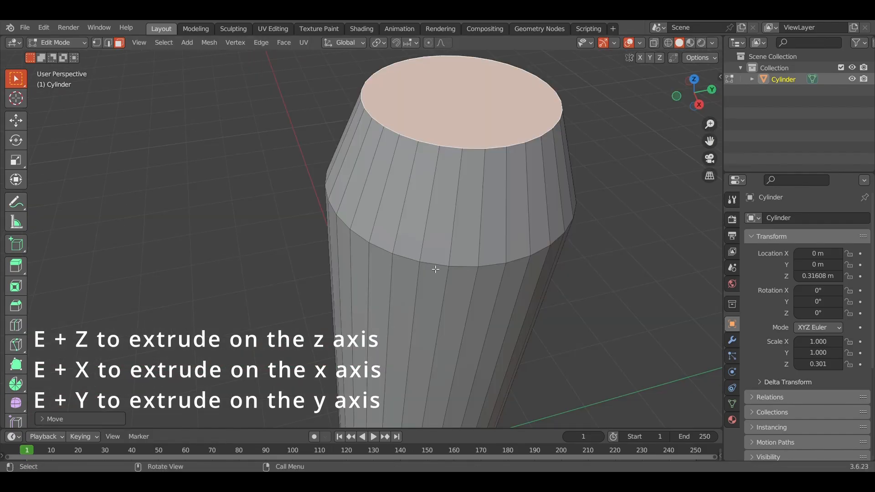
pyautogui.press('2')
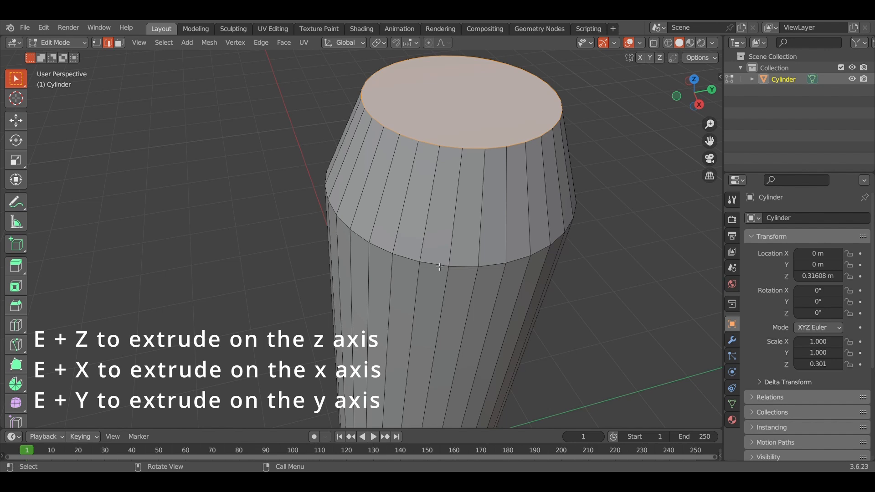
pyautogui.click(440, 266)
pyautogui.click(470, 269)
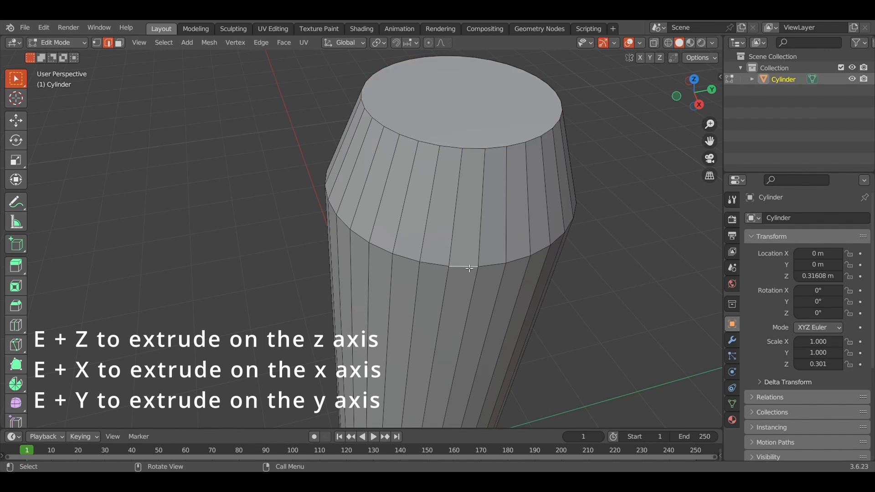
pyautogui.click(497, 265)
pyautogui.keyDown('shift'); pyautogui.click(520, 264); pyautogui.keyUp('shift')
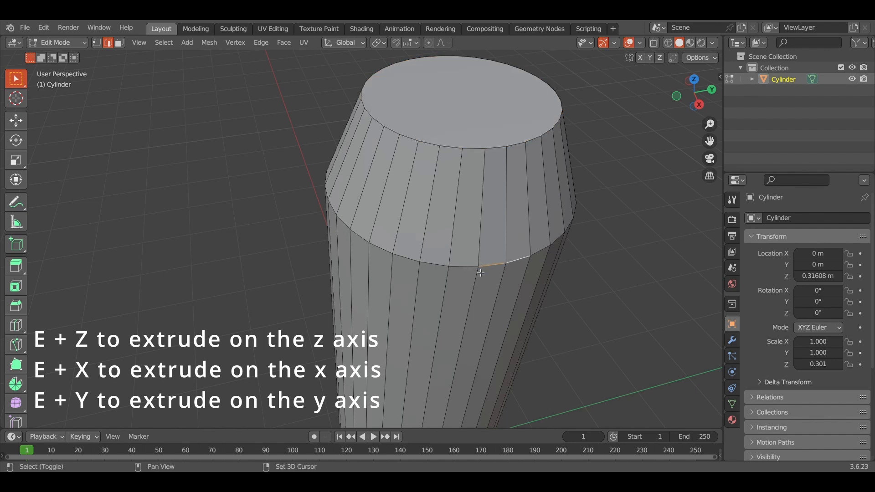
pyautogui.keyDown('shift'); pyautogui.click(465, 269); pyautogui.keyUp('shift')
pyautogui.click(607, 228)
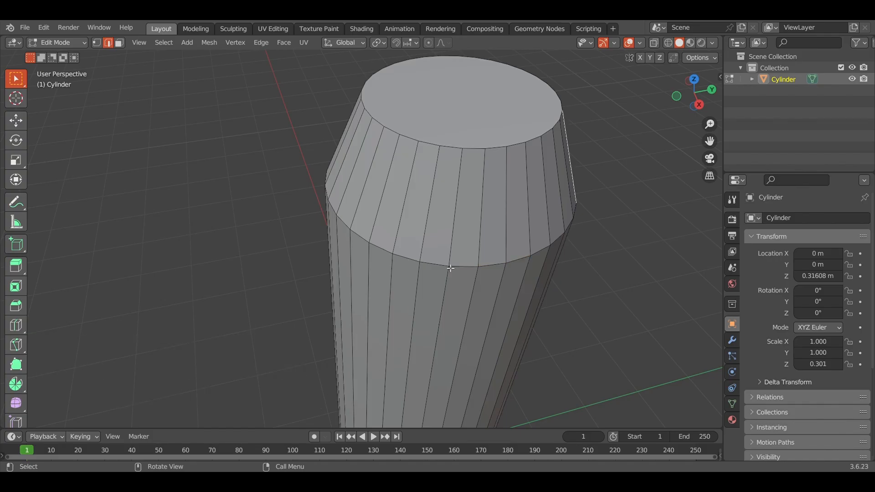
pyautogui.click(466, 269)
pyautogui.keyDown('alt'); pyautogui.click(463, 270); pyautogui.keyUp('alt')
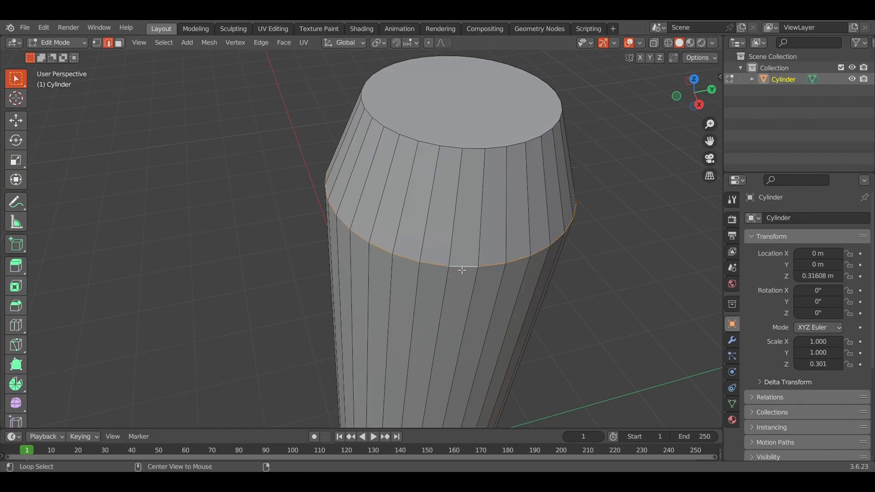
# Bevel the selected shoulder edge loop with a width of about 0.67 m and two segments
pyautogui.click(700, 105)
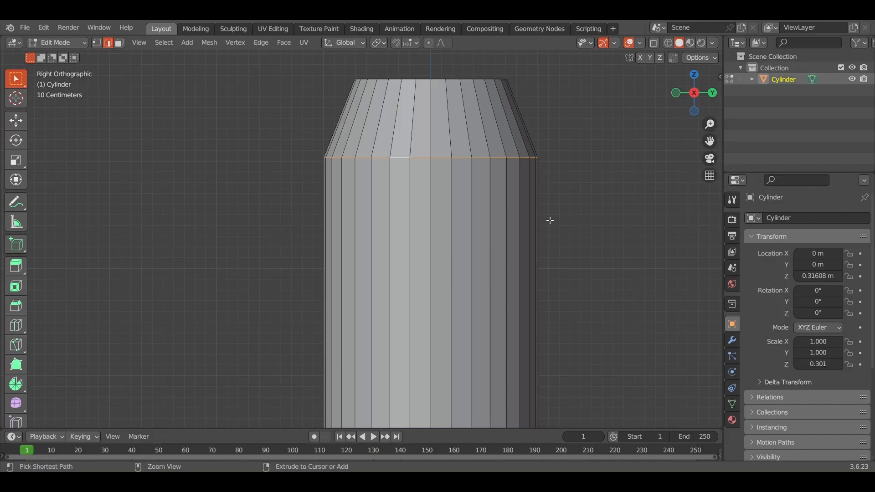
pyautogui.hotkey('ctrl', 'b')
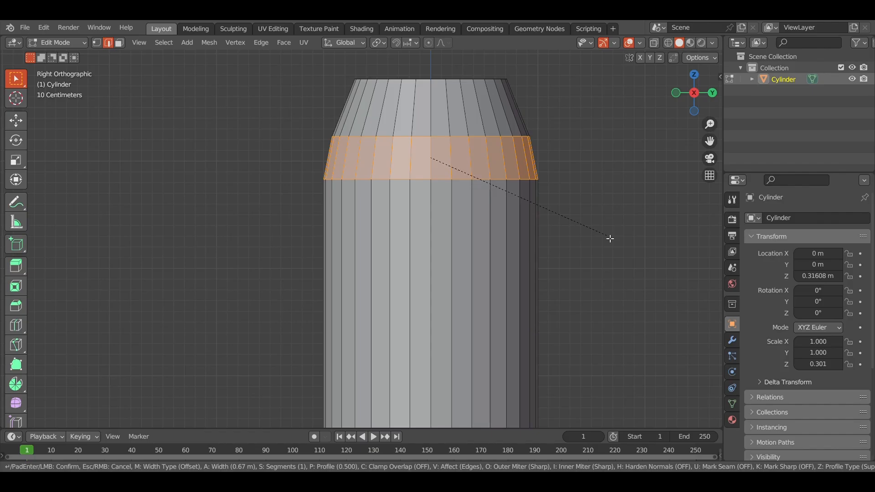
pyautogui.click(610, 238)
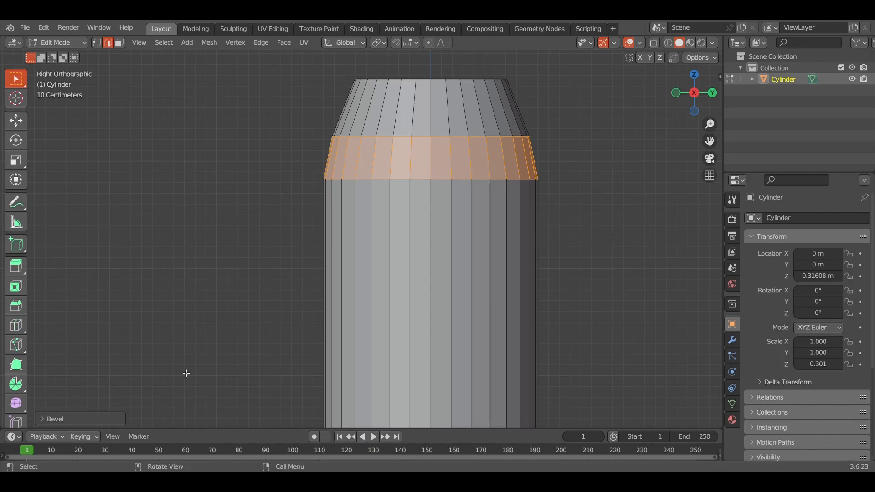
pyautogui.click(86, 417)
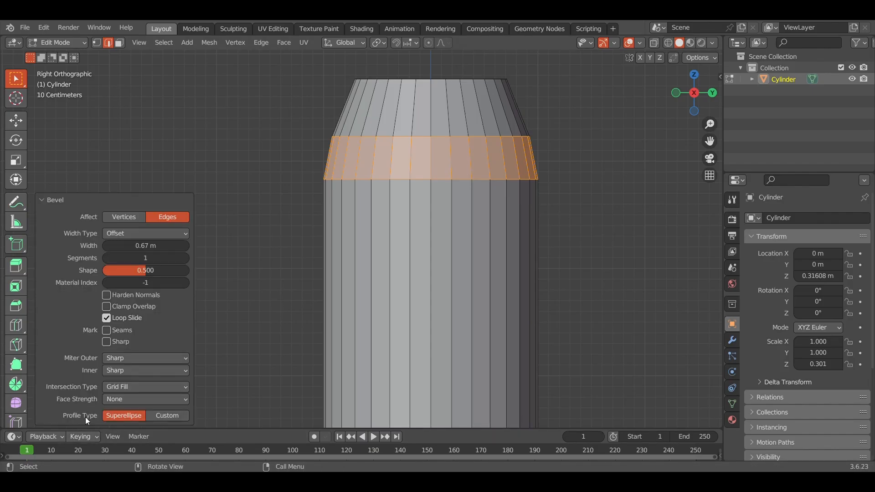
pyautogui.click(187, 258)
pyautogui.click(284, 224)
pyautogui.scroll(-5, 286, 223)
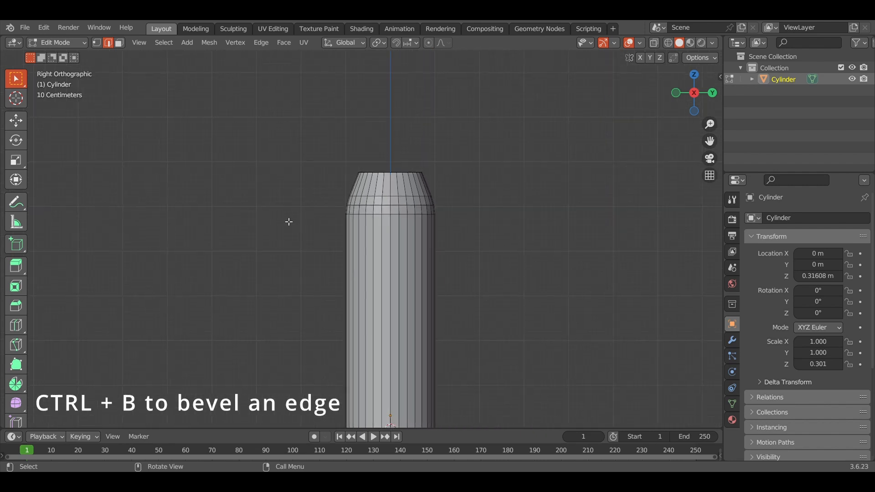
pyautogui.scroll(-2, 289, 222)
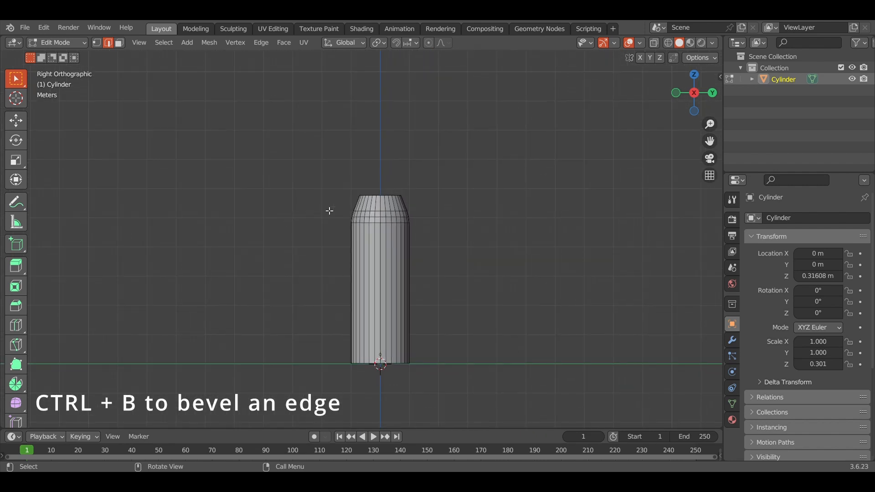
# Select the top face, scale it to about 0.73 and lower it about 0.16 m along global Z
pyautogui.moveTo(479, 162); pyautogui.dragTo(462, 208, button='middle')
pyautogui.press('3')
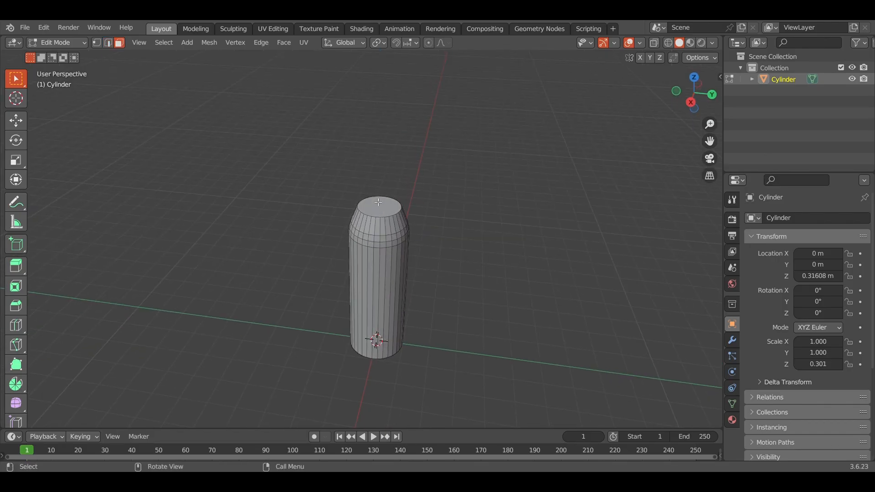
pyautogui.click(379, 202)
pyautogui.click(691, 102)
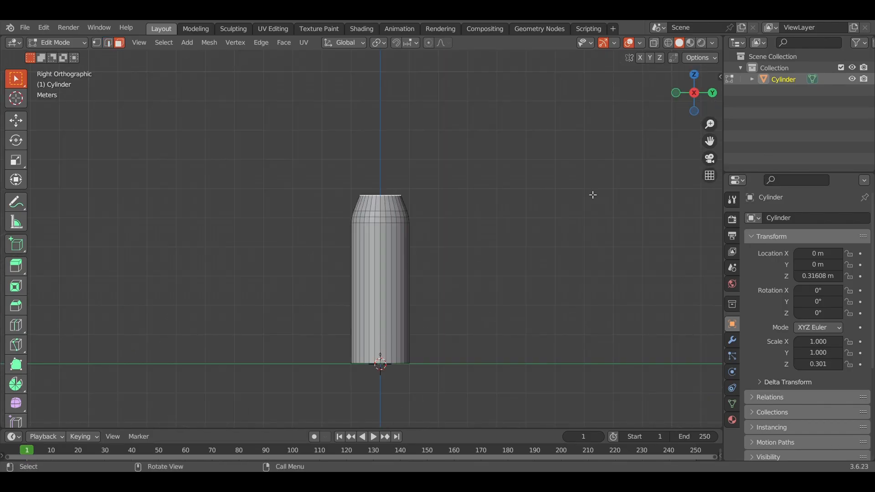
pyautogui.press('s')
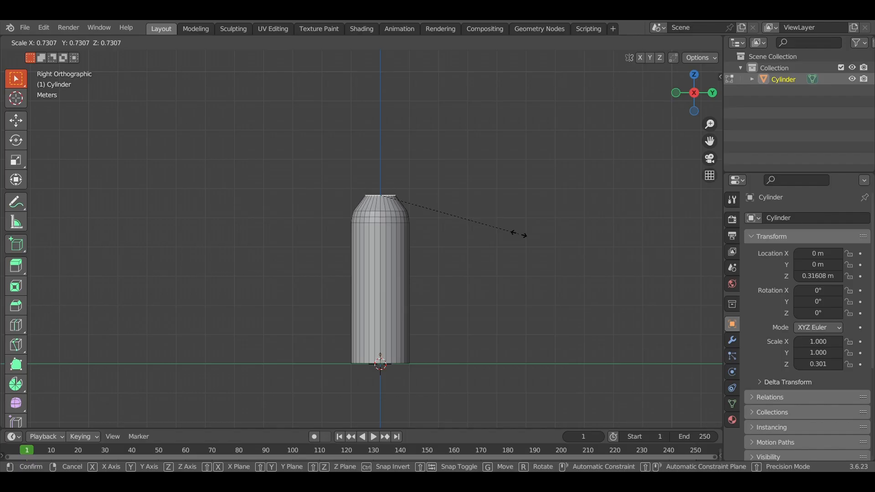
pyautogui.click(523, 237)
pyautogui.press('g')
pyautogui.press('z')
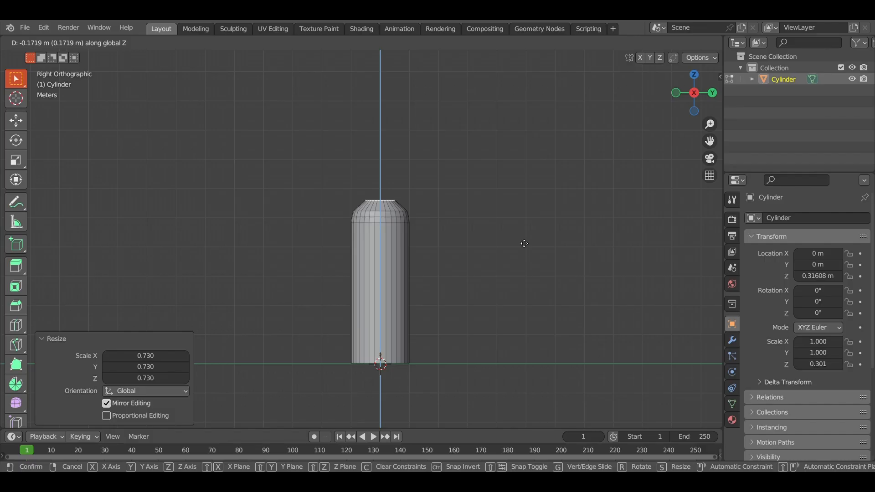
pyautogui.click(524, 243)
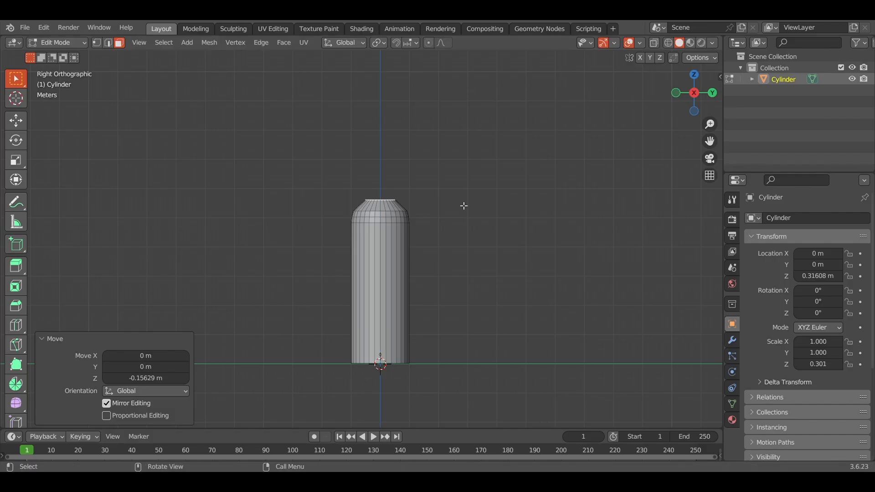
# Add one centred loop cut across the sloped section below the top face and scale it to about 1.08
pyautogui.scroll(5, 464, 206)
pyautogui.keyDown('shift'); pyautogui.moveTo(510, 145); pyautogui.dragTo(469, 219, button='middle'); pyautogui.keyUp('shift')
pyautogui.hotkey('ctrl', 'r')
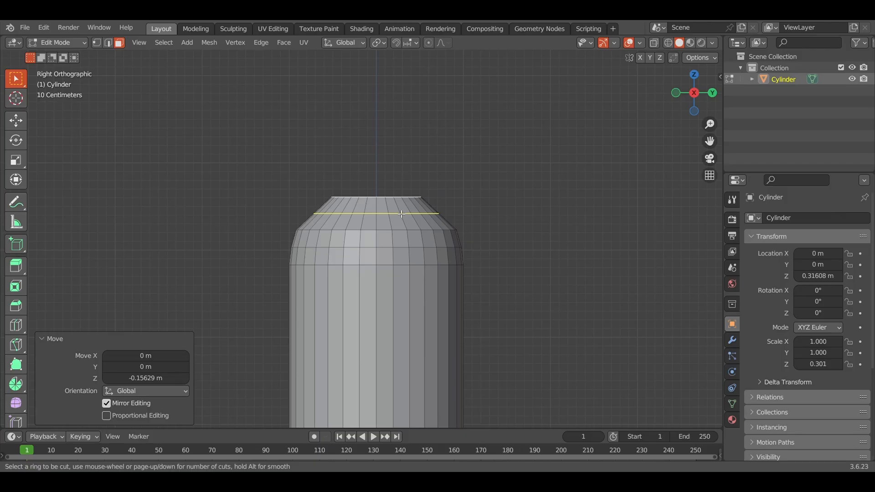
pyautogui.click(401, 213)
pyautogui.rightClick(401, 213)
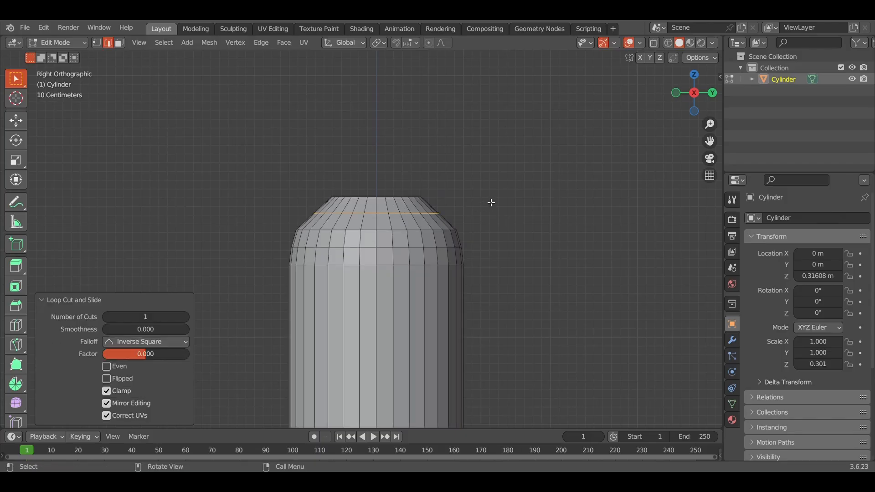
pyautogui.press('s')
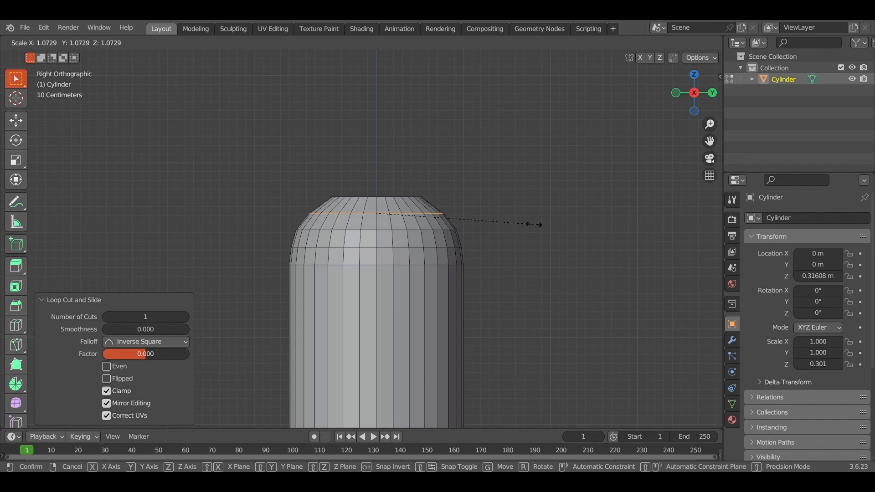
pyautogui.click(528, 224)
# Return to face selection, select only the small top face and show it in the right orthographic view
pyautogui.moveTo(540, 227); pyautogui.dragTo(570, 214, button='middle')
pyautogui.scroll(-4, 502, 221)
pyautogui.moveTo(502, 221); pyautogui.dragTo(501, 258, button='middle')
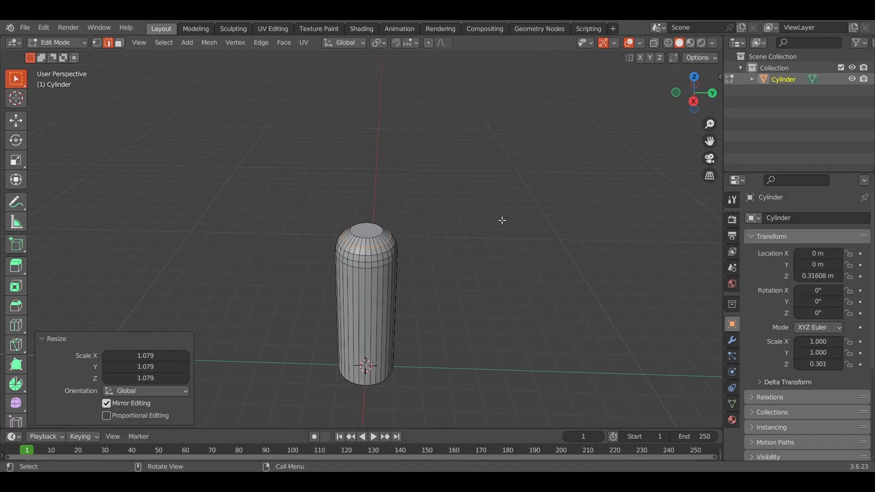
pyautogui.click(693, 103)
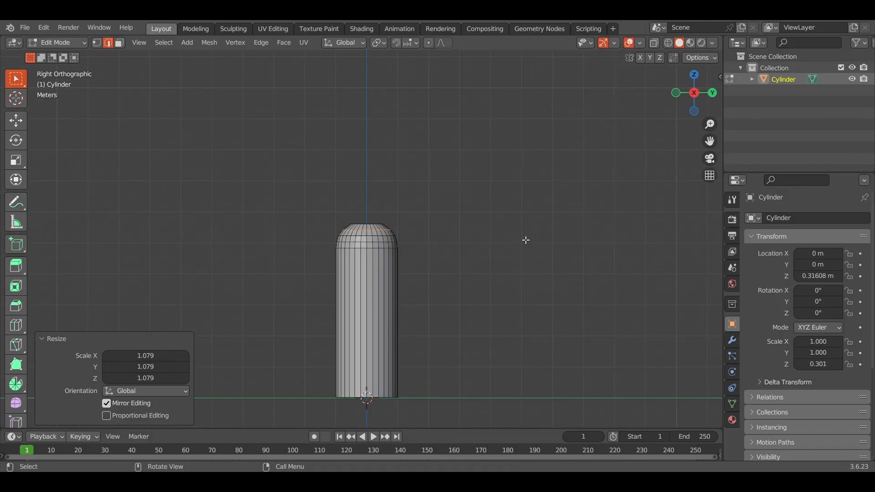
pyautogui.moveTo(458, 256); pyautogui.dragTo(459, 295, button='middle')
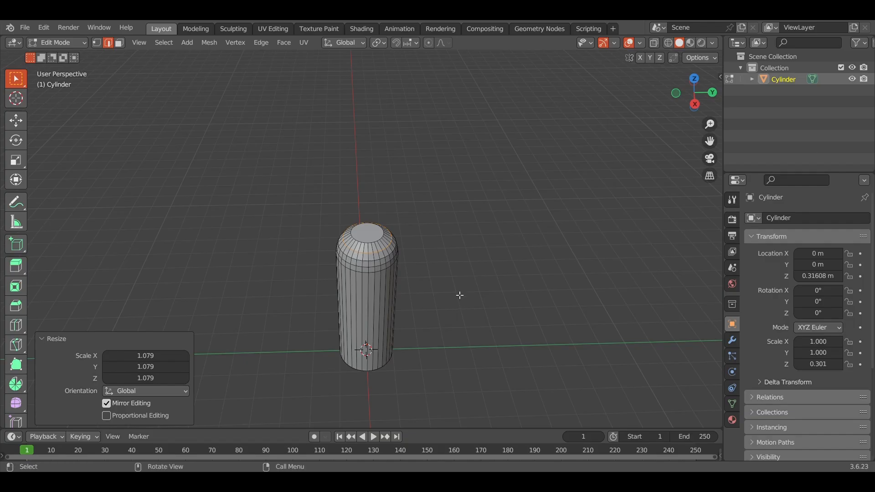
pyautogui.press('3')
pyautogui.click(375, 237)
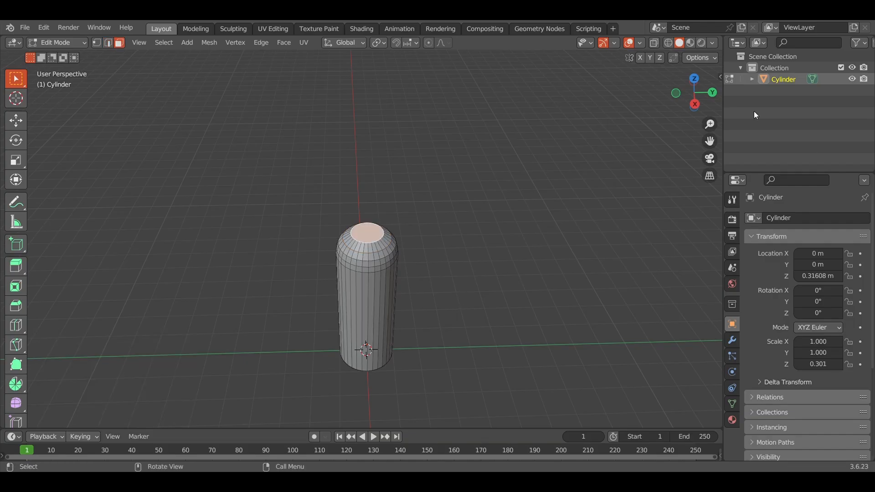
pyautogui.click(694, 105)
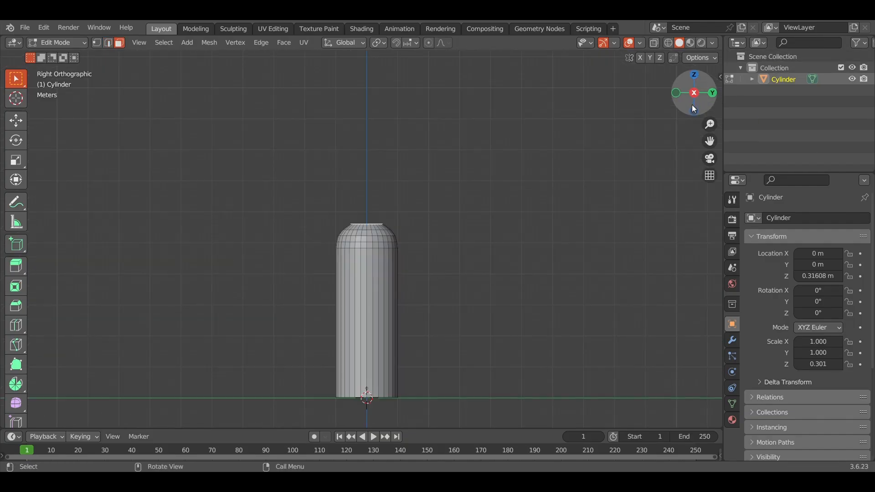
# Try to extrude the top face about 1.34 m upward along its normal as a neck, and undo the extrusion
pyautogui.press('e')
pyautogui.press('z')
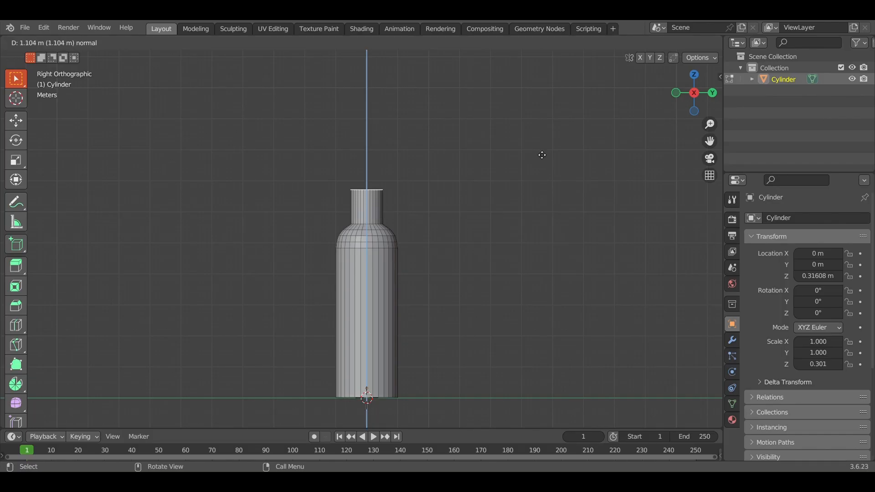
pyautogui.click(536, 147)
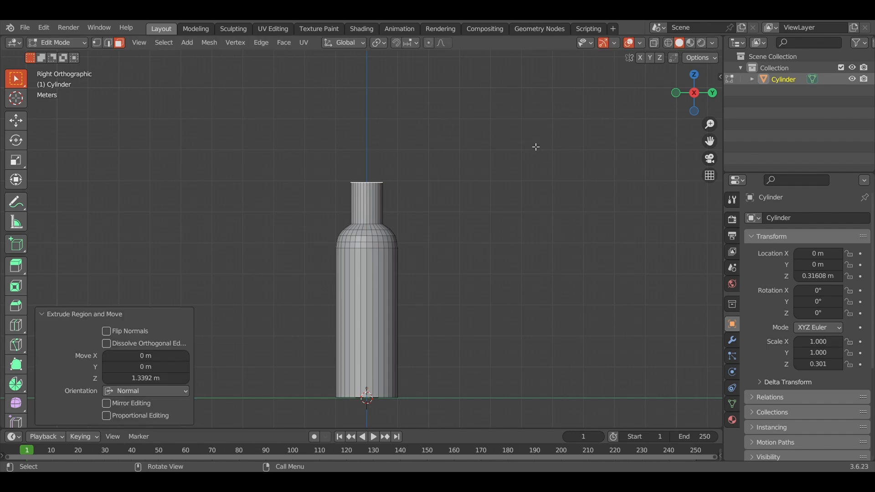
pyautogui.press('ctrl')
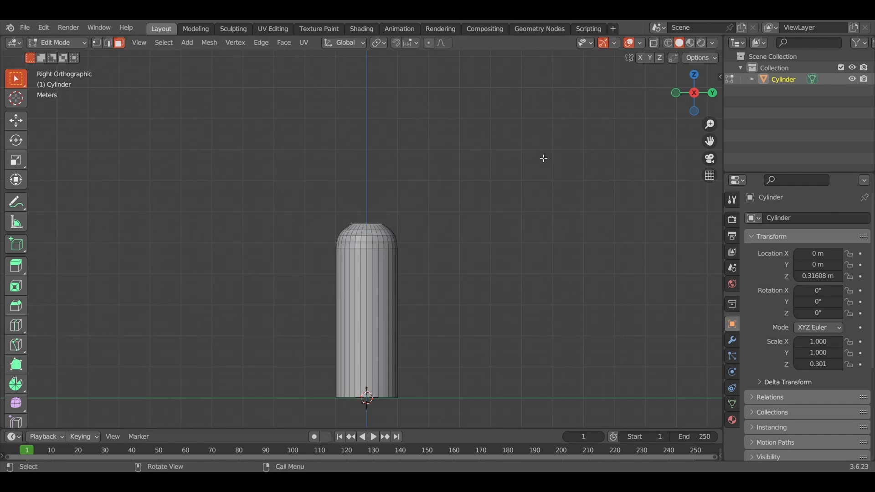
# Scale the top face to about 0.78 and extrude it about 1.68 m upward along its normal to form a narrow neck
pyautogui.press('s')
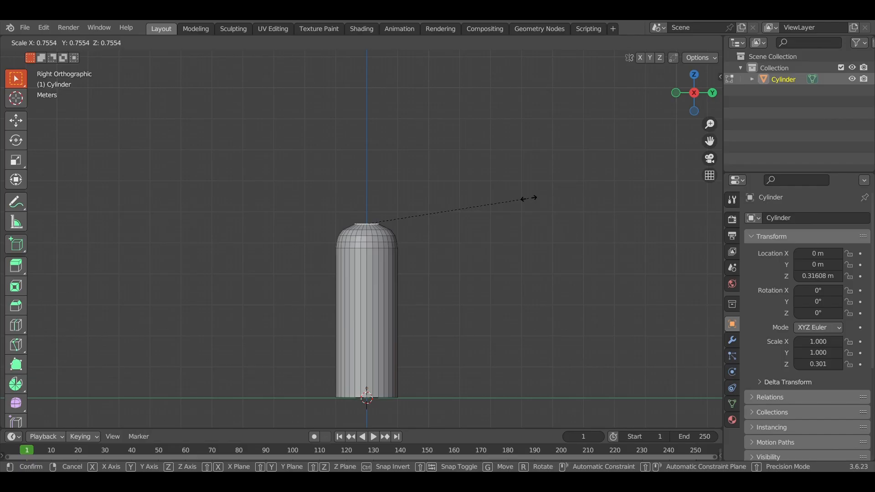
pyautogui.click(537, 200)
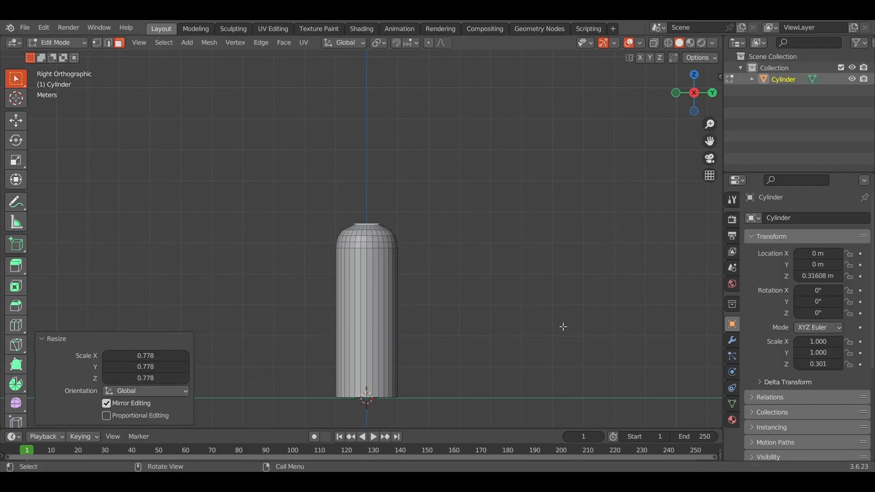
pyautogui.press('e')
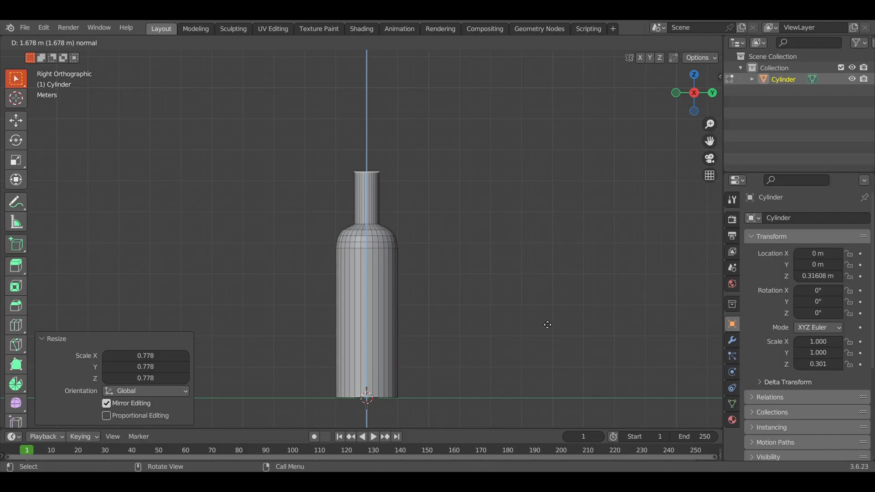
pyautogui.click(548, 325)
pyautogui.scroll(8, 424, 204)
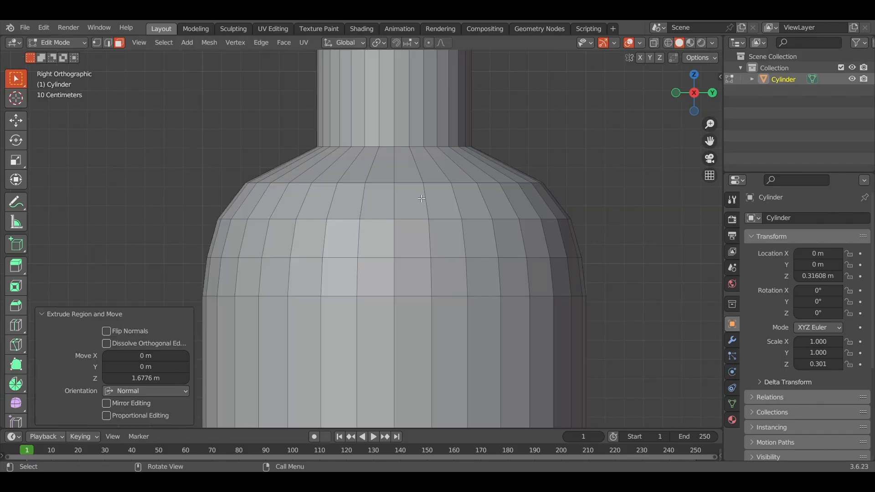
# Bevel the edge loop where the neck meets the shoulder about 0.347 m wide with 2 segments
pyautogui.click(404, 150)
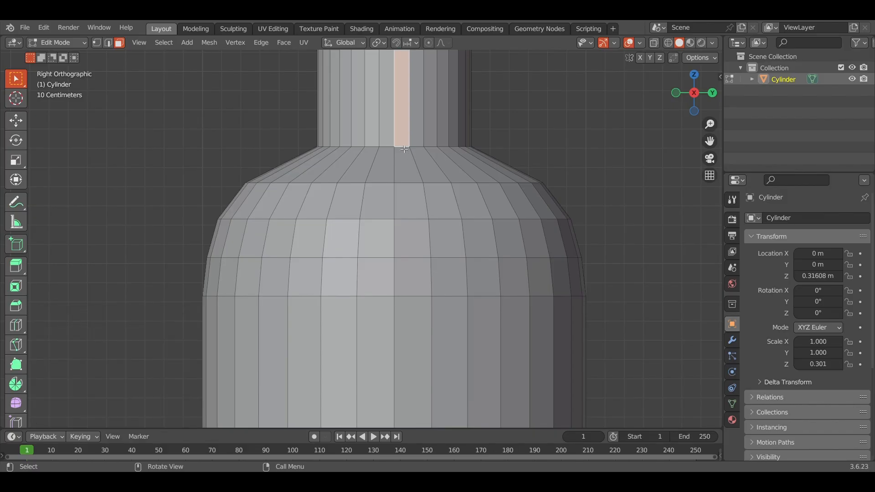
pyautogui.press('2')
pyautogui.click(404, 148)
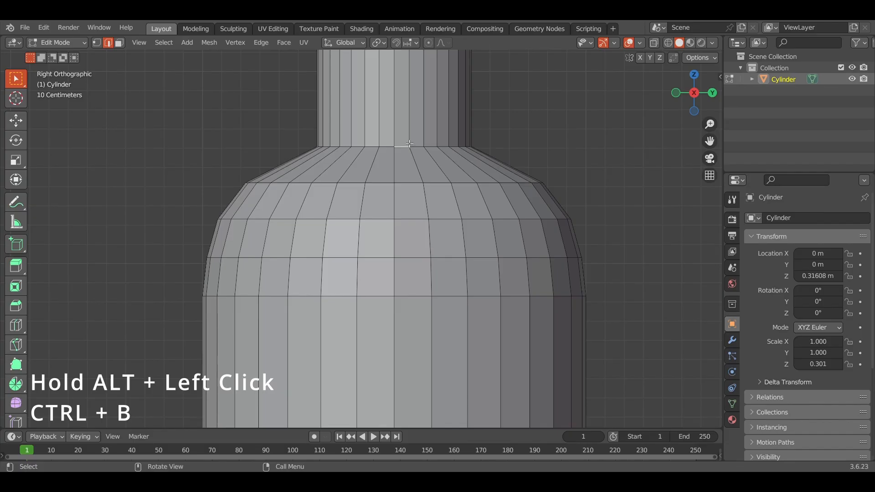
pyautogui.keyDown('alt'); pyautogui.click(403, 147); pyautogui.keyUp('alt')
pyautogui.hotkey('ctrl', 'b')
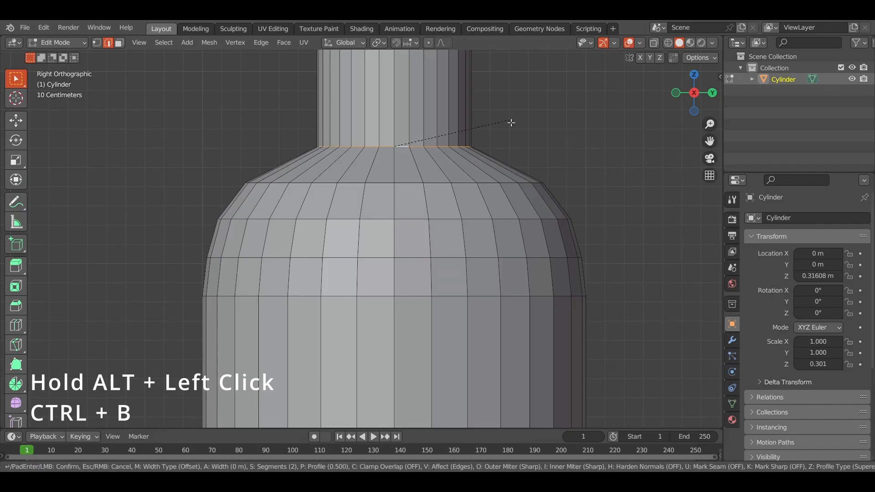
pyautogui.click(565, 90)
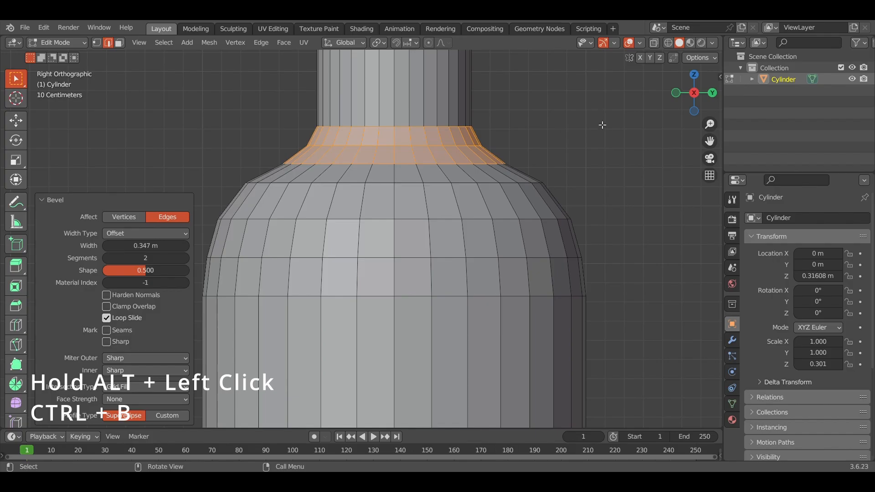
# Select the neck's top face and scale it to about 0.844 to taper the neck
pyautogui.scroll(-6, 606, 133)
pyautogui.keyDown('shift'); pyautogui.moveTo(576, 147); pyautogui.dragTo(586, 177, button='middle'); pyautogui.keyUp('shift')
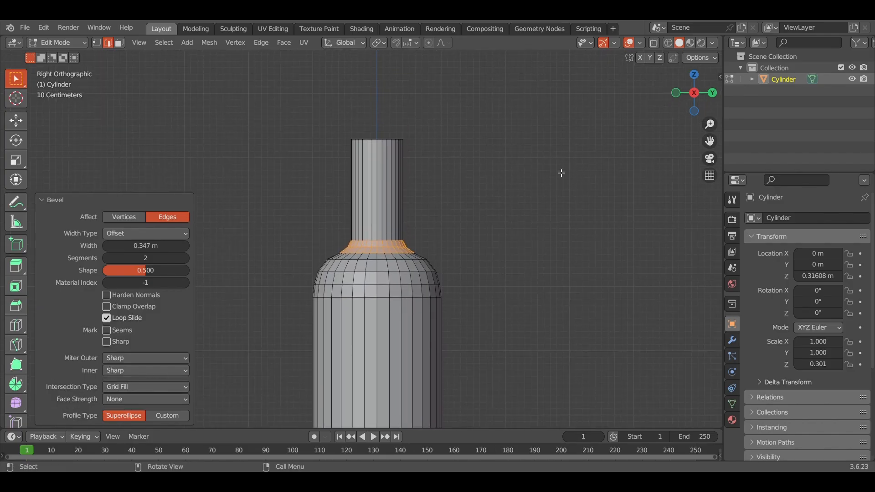
pyautogui.press('KP_5')
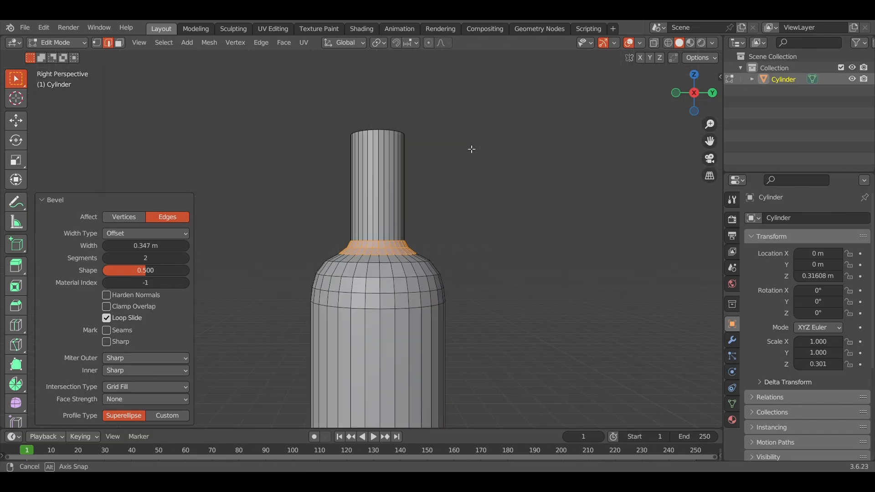
pyautogui.moveTo(470, 149); pyautogui.dragTo(479, 202, button='middle')
pyautogui.press('3')
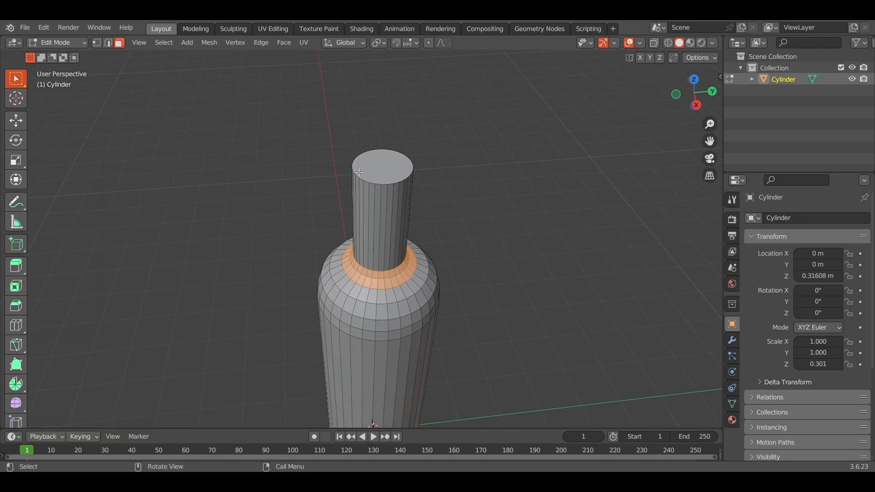
pyautogui.click(380, 169)
pyautogui.click(696, 105)
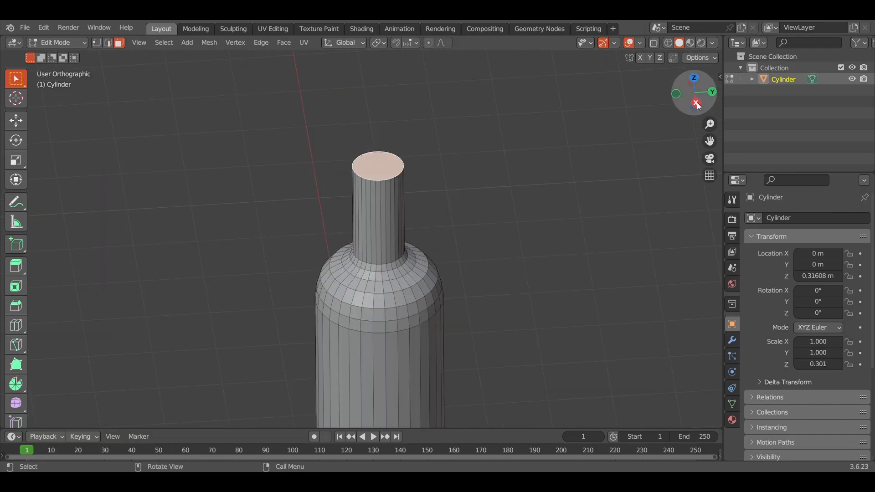
pyautogui.press('s')
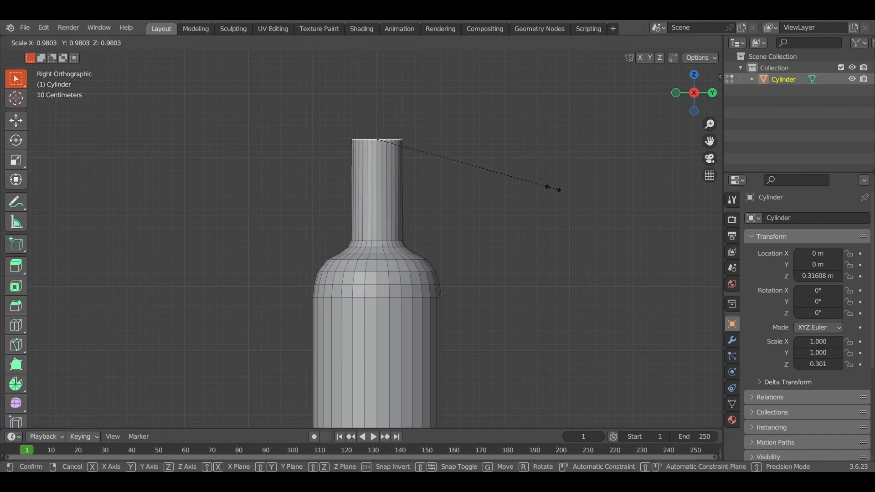
pyautogui.click(530, 185)
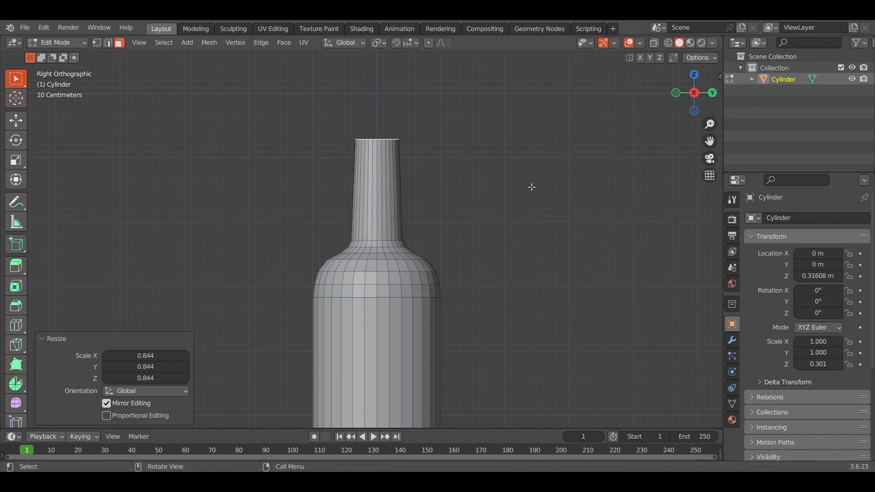
# Add one centred loop cut around the neck and scale it to about 1.023
pyautogui.hotkey('ctrl', 'r')
pyautogui.click(372, 189)
pyautogui.rightClick(372, 180)
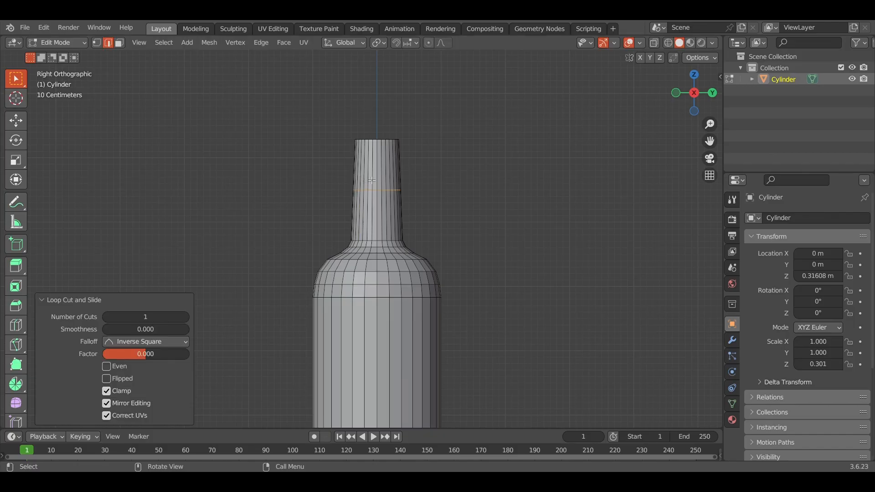
pyautogui.press('s')
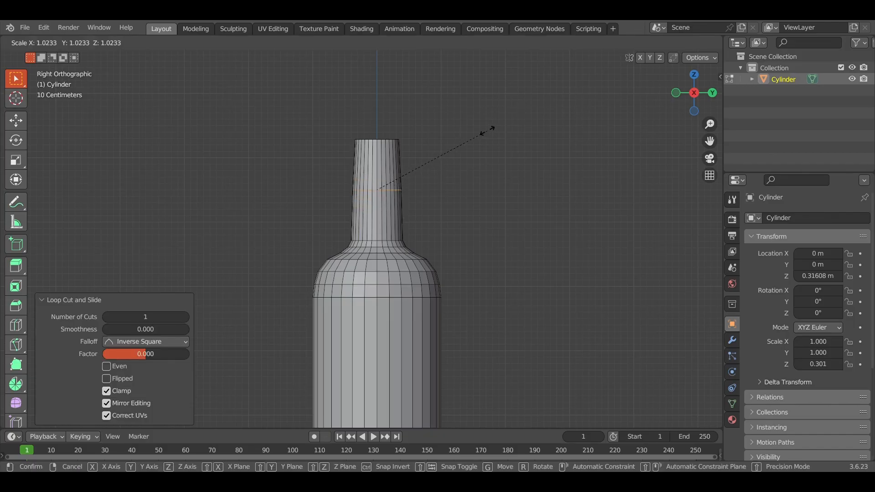
pyautogui.click(488, 131)
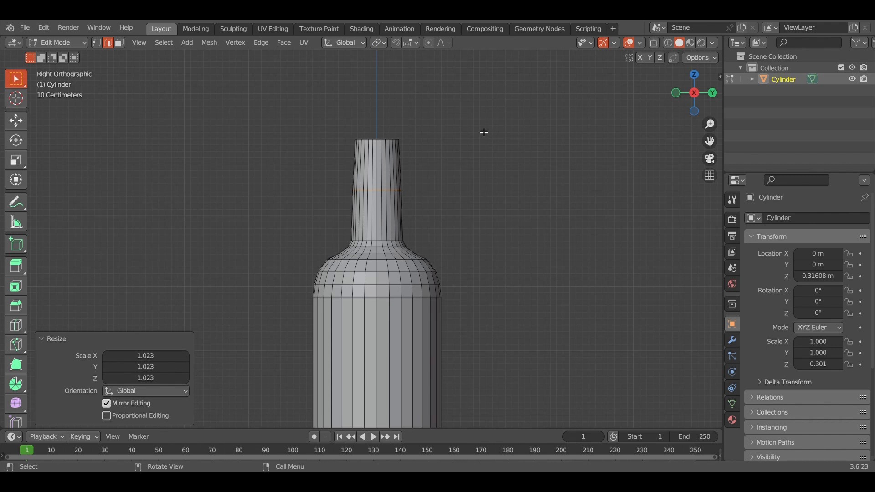
# Bevel the neck's middle edge loop with 2 segments and clear the selection
pyautogui.hotkey('ctrl', 'b')
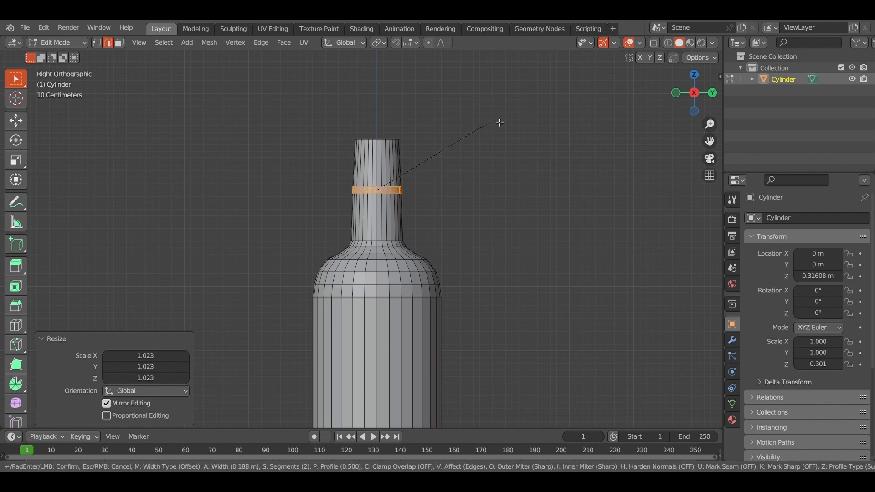
pyautogui.click(509, 118)
pyautogui.click(496, 124)
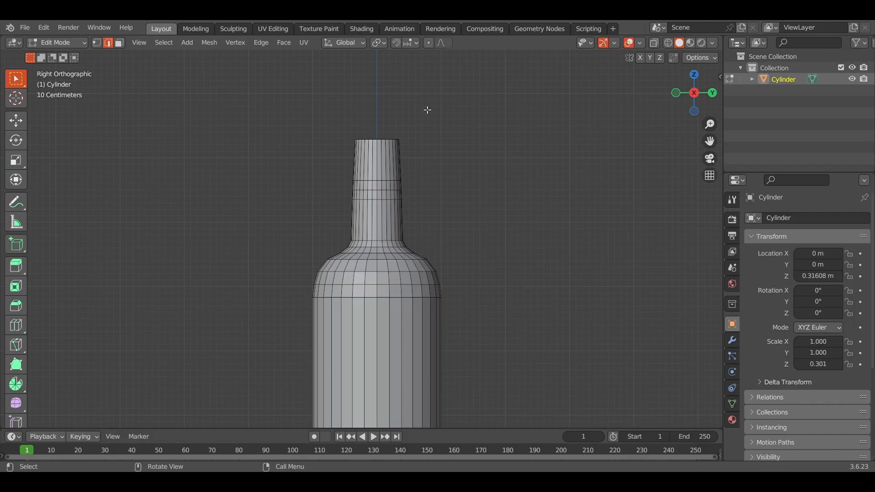
# Return to face selection and select the neck's top face
pyautogui.moveTo(426, 108); pyautogui.dragTo(385, 143, button='middle')
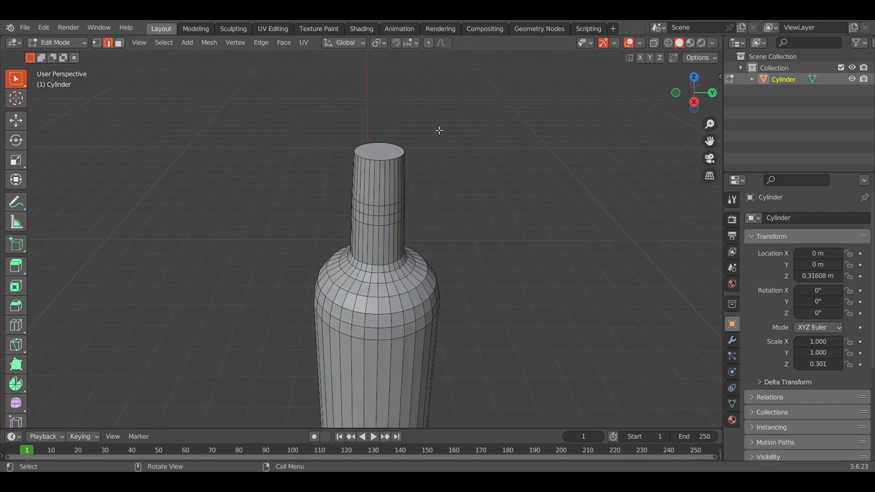
pyautogui.scroll(6, 440, 147)
pyautogui.moveTo(462, 131); pyautogui.dragTo(440, 212, button='middle')
pyautogui.press('3')
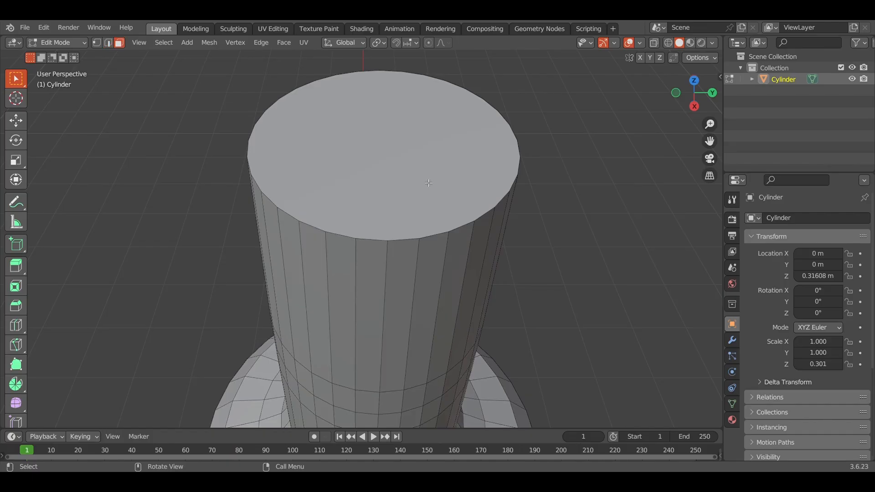
pyautogui.click(414, 156)
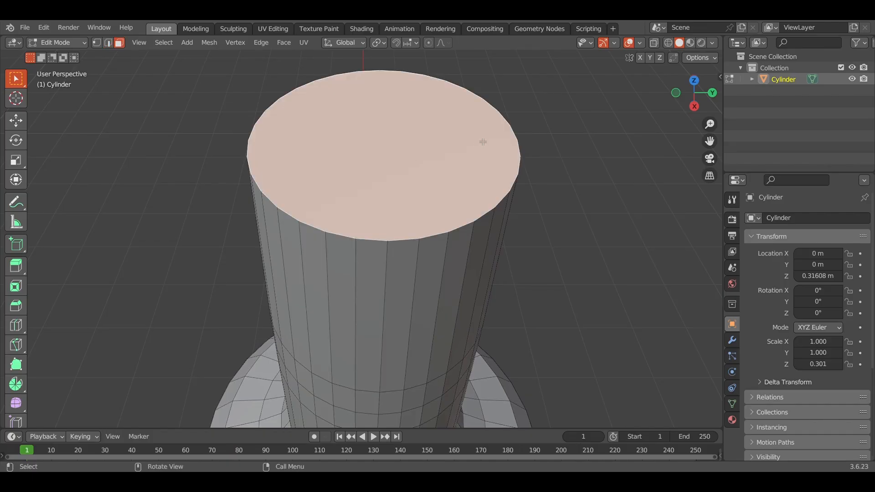
# Examine the whole bottle's shape from several angles, including the left orthographic view
pyautogui.scroll(-10, 508, 118)
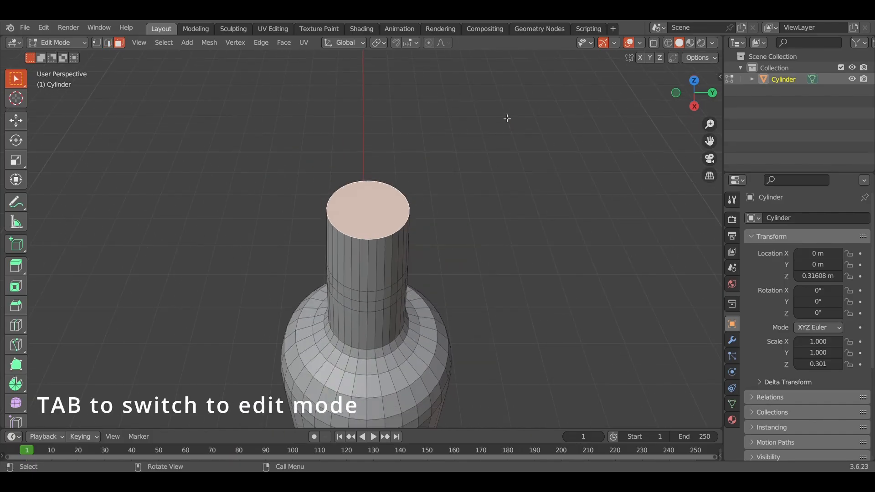
pyautogui.scroll(-4, 507, 118)
pyautogui.moveTo(507, 118); pyautogui.dragTo(507, 118, button='middle')
pyautogui.scroll(13, 507, 118)
pyautogui.scroll(-9, 507, 118)
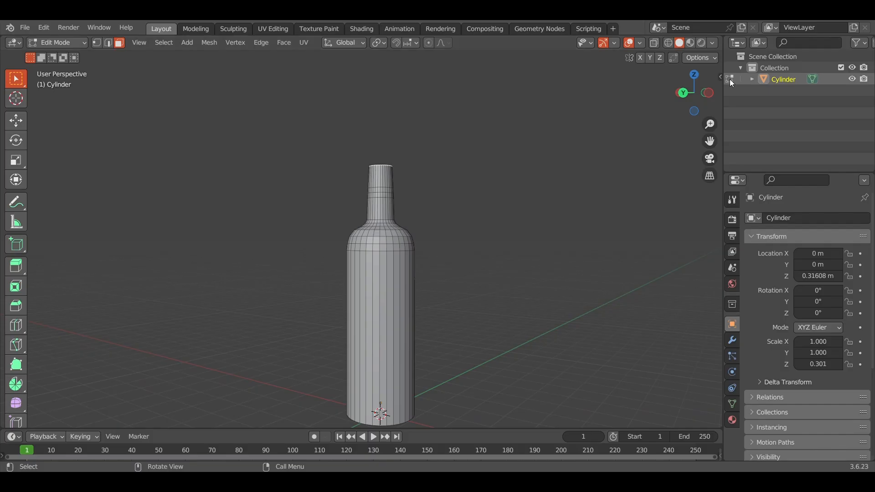
pyautogui.click(687, 97)
pyautogui.click(713, 93)
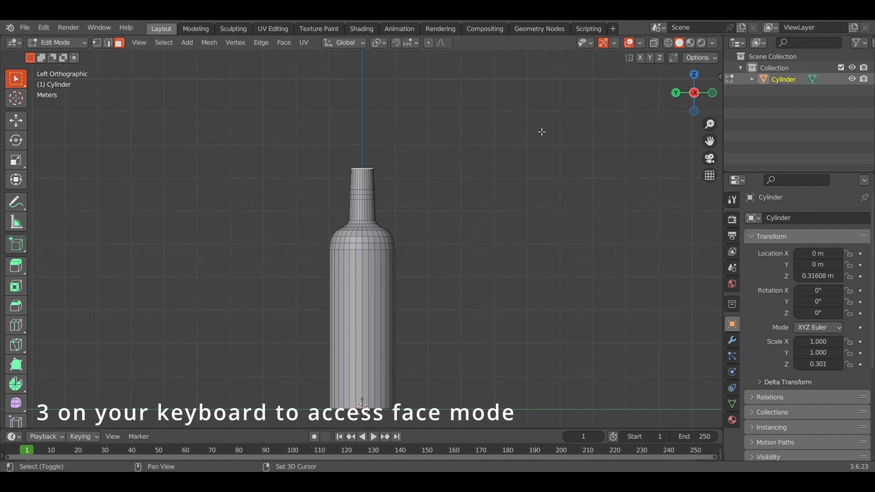
pyautogui.keyDown('shift'); pyautogui.moveTo(541, 130); pyautogui.dragTo(569, 213, button='middle'); pyautogui.keyUp('shift')
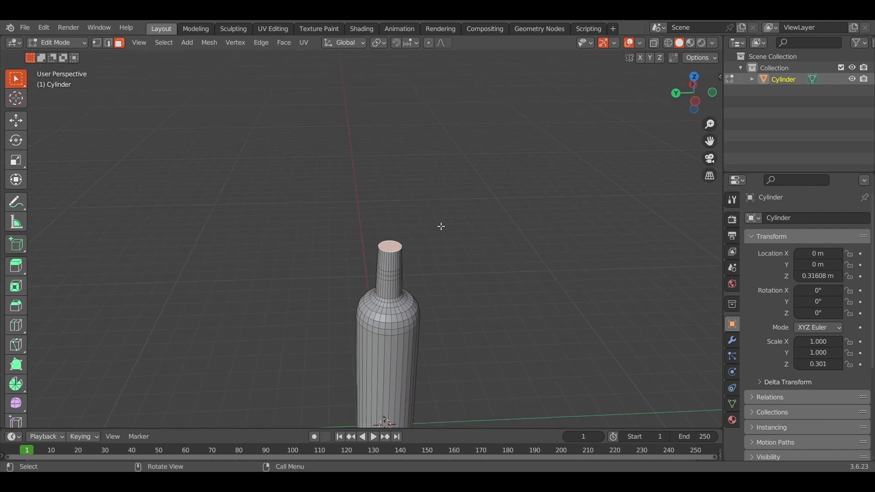
pyautogui.scroll(-2, 441, 227)
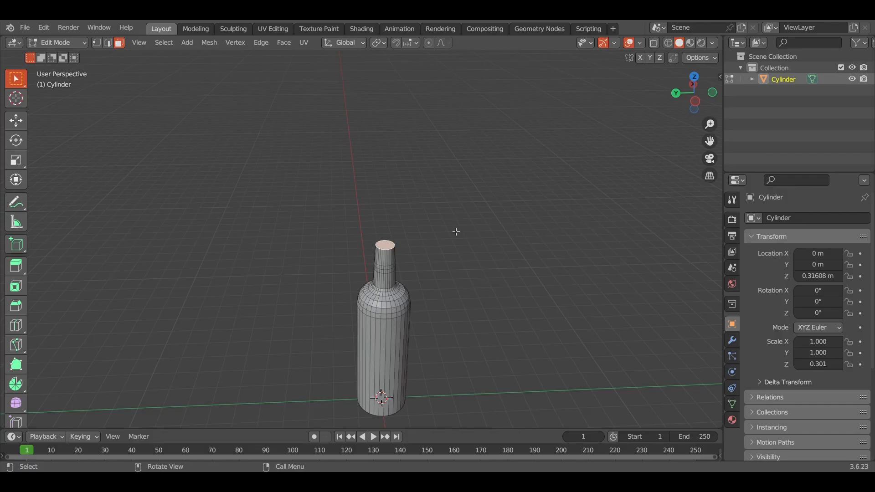
pyautogui.keyDown('shift'); pyautogui.moveTo(462, 232); pyautogui.dragTo(424, 206, button='middle'); pyautogui.keyUp('shift')
# Extrude the neck's top face in place and scale it outward to about 1.087
pyautogui.scroll(5, 424, 206)
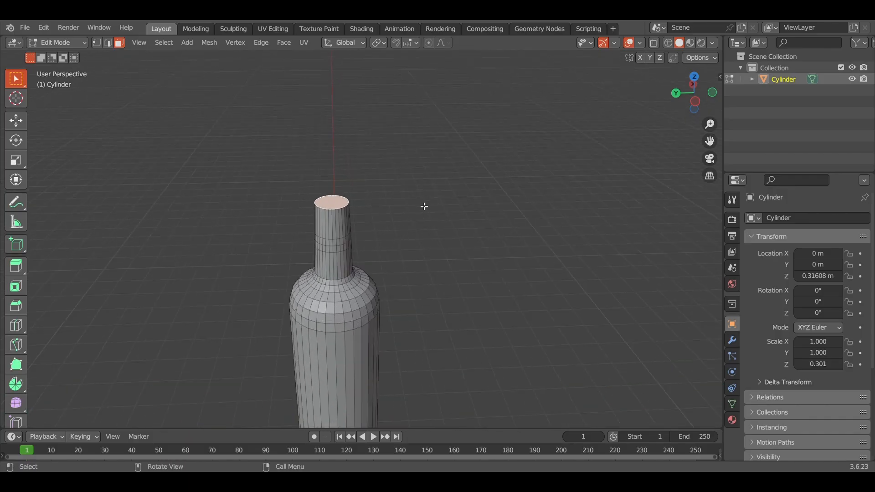
pyautogui.moveTo(424, 206); pyautogui.dragTo(424, 206, button='middle')
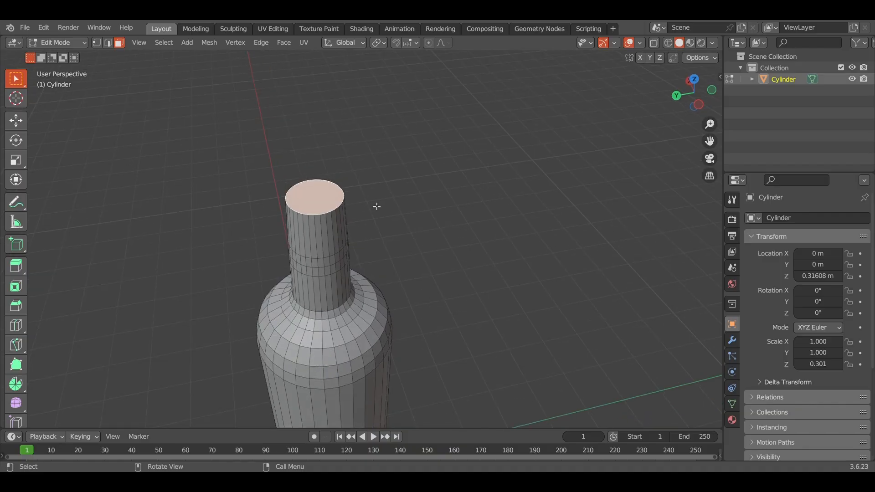
pyautogui.press('e')
pyautogui.press('s')
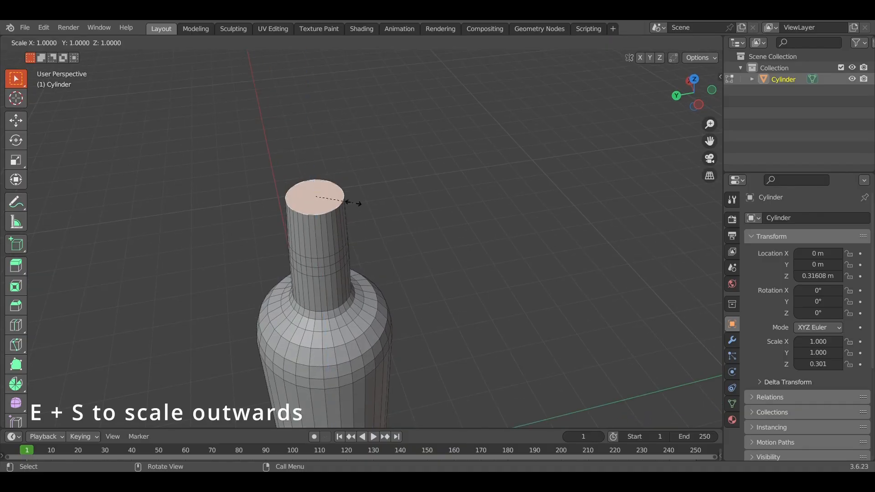
pyautogui.click(361, 208)
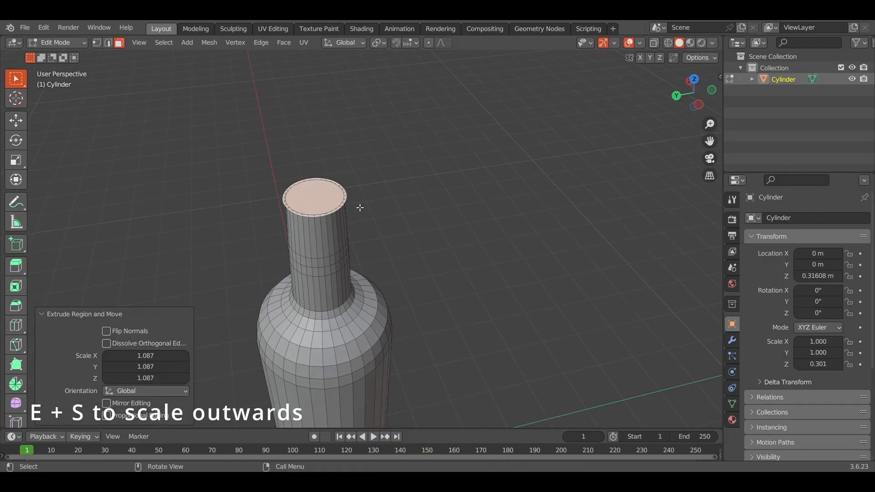
# Extrude the widened top face about 0.298 m upward along its normal to form the bottle's rim
pyautogui.click(697, 105)
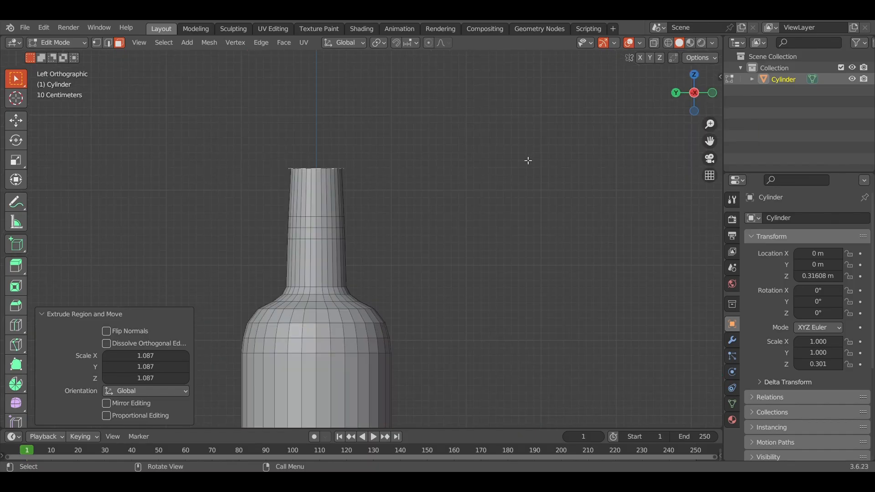
pyautogui.press('e')
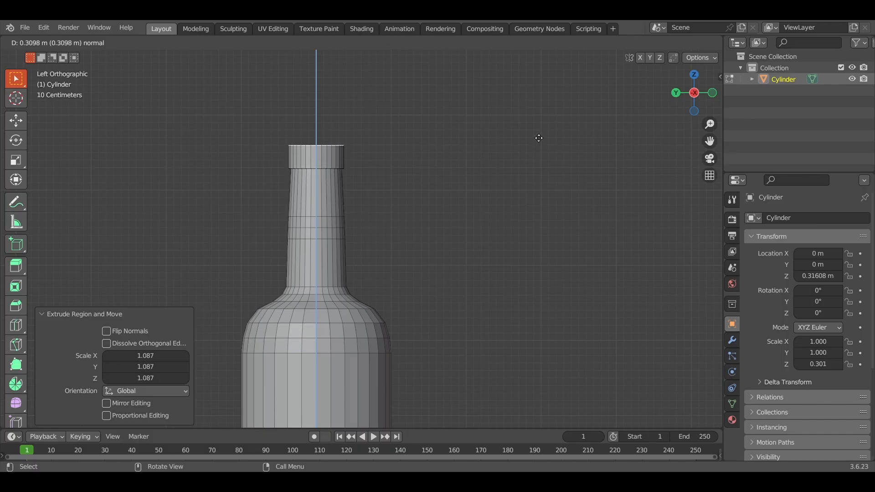
pyautogui.click(539, 138)
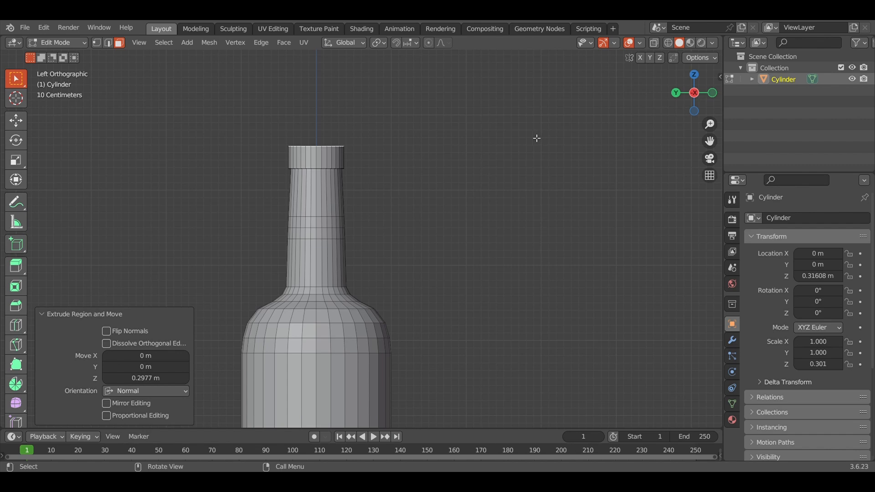
# Inset the rim's top face with a thickness of about 0.057 m
pyautogui.moveTo(538, 138); pyautogui.dragTo(566, 188, button='middle')
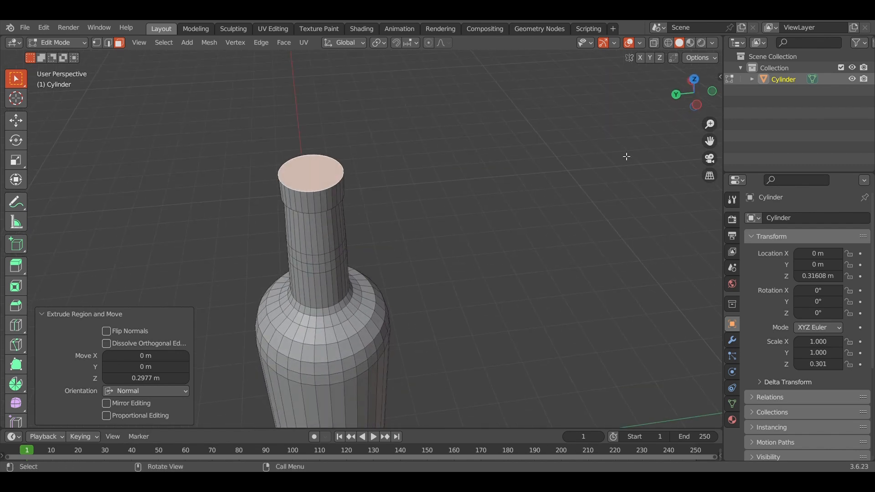
pyautogui.press('i')
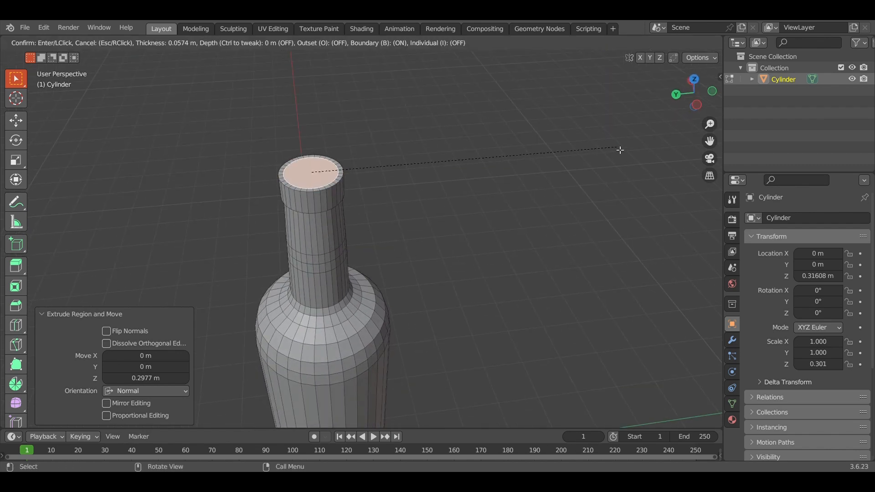
pyautogui.click(620, 150)
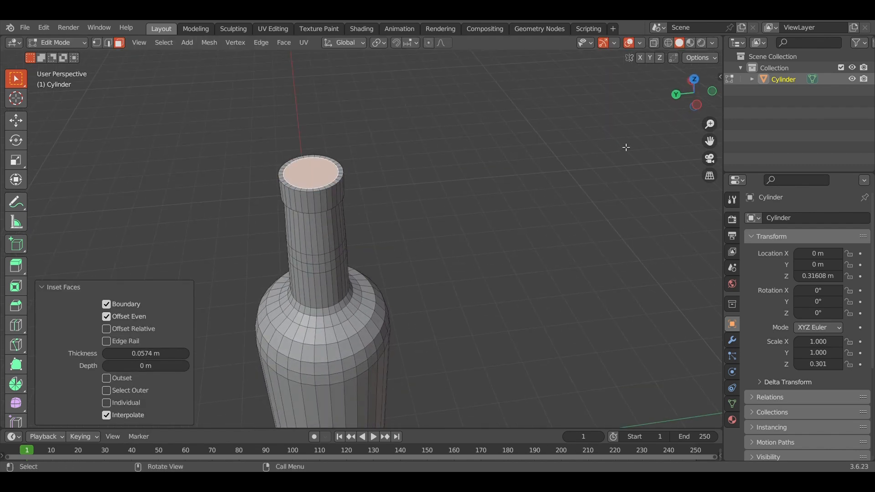
# Extrude the inset face on top of the rim about 0.158 m upward along its normal
pyautogui.click(697, 107)
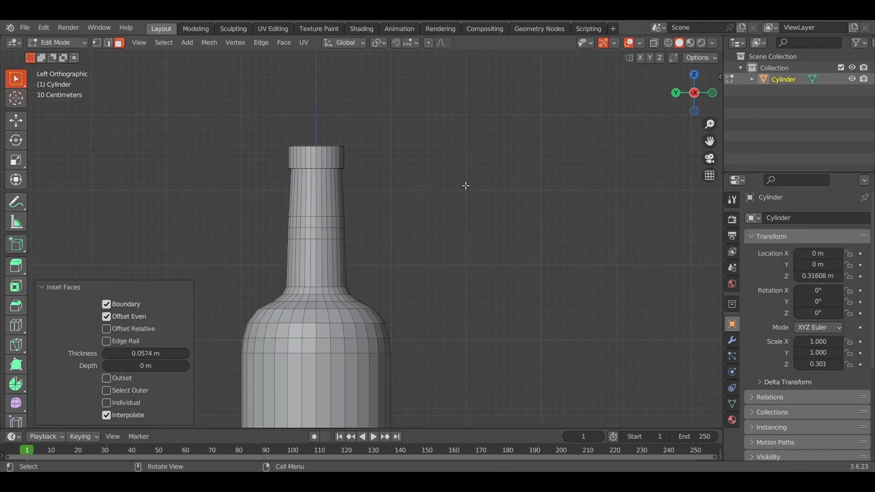
pyautogui.press('e')
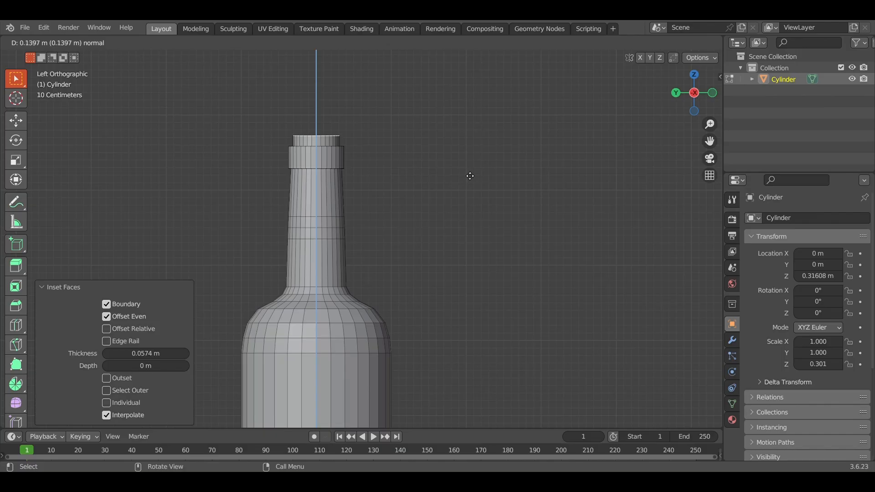
pyautogui.click(469, 174)
# Inset the extruded top face with a thickness of about 0.080 m and delete the inner face to open the bottle's mouth
pyautogui.moveTo(471, 172); pyautogui.dragTo(489, 251, button='middle')
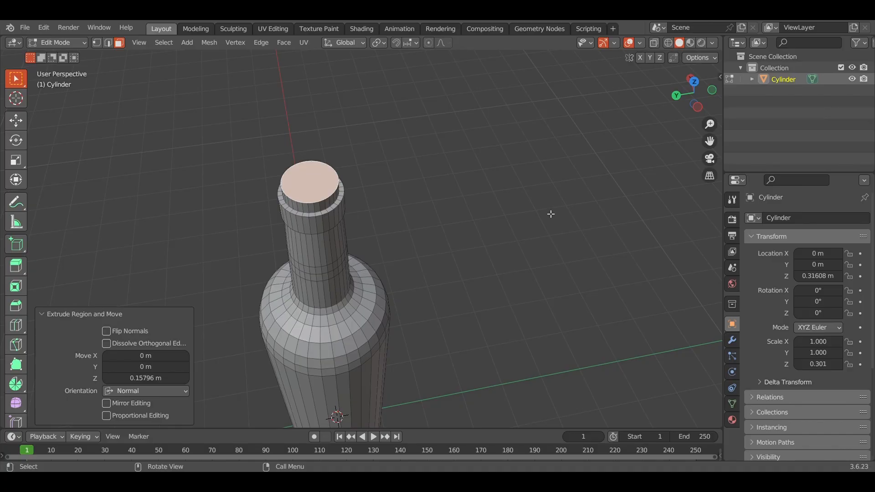
pyautogui.press('i')
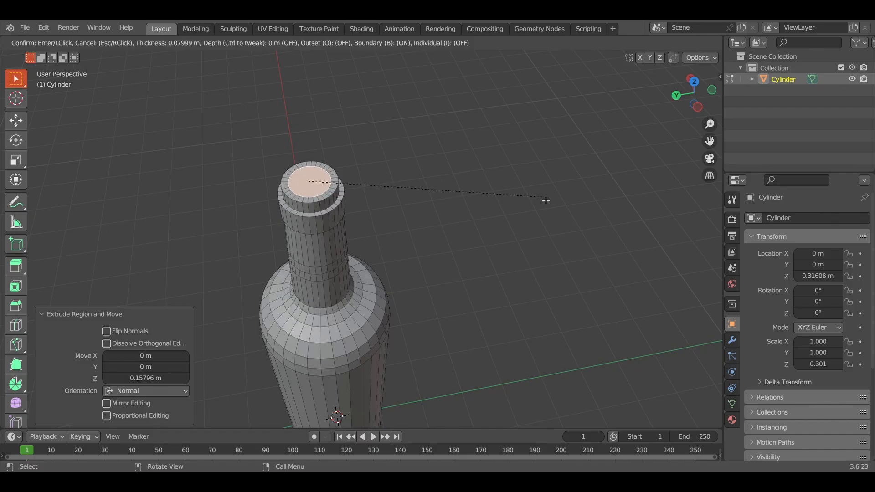
pyautogui.click(546, 200)
pyautogui.moveTo(504, 233); pyautogui.dragTo(492, 236, button='middle')
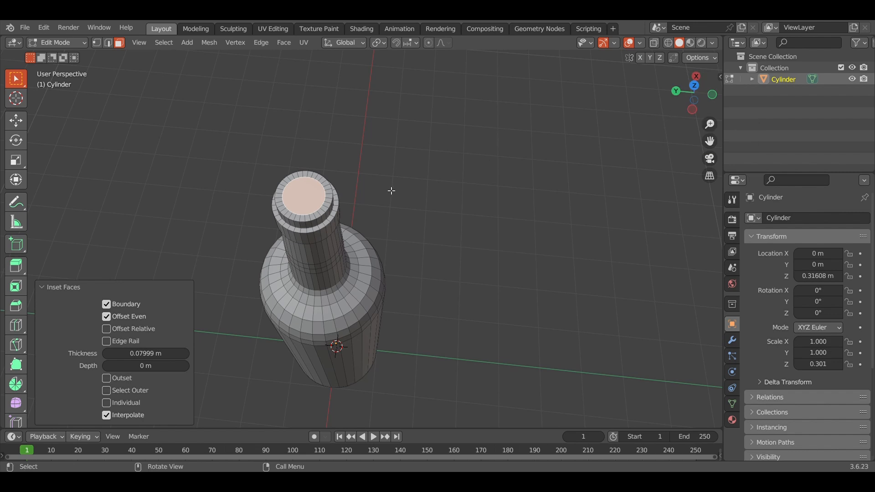
pyautogui.press('x')
pyautogui.click(390, 215)
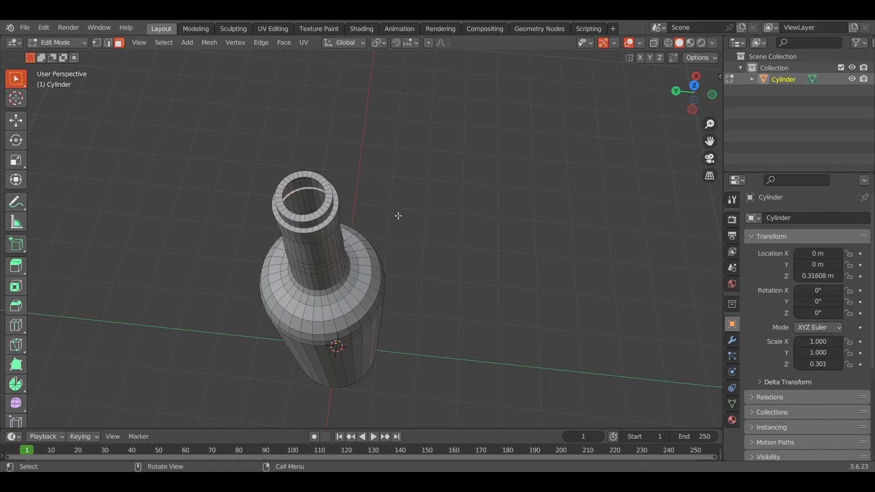
# Examine the open mouth and the bottle's hollow interior from several angles
pyautogui.moveTo(440, 183); pyautogui.dragTo(447, 143, button='middle')
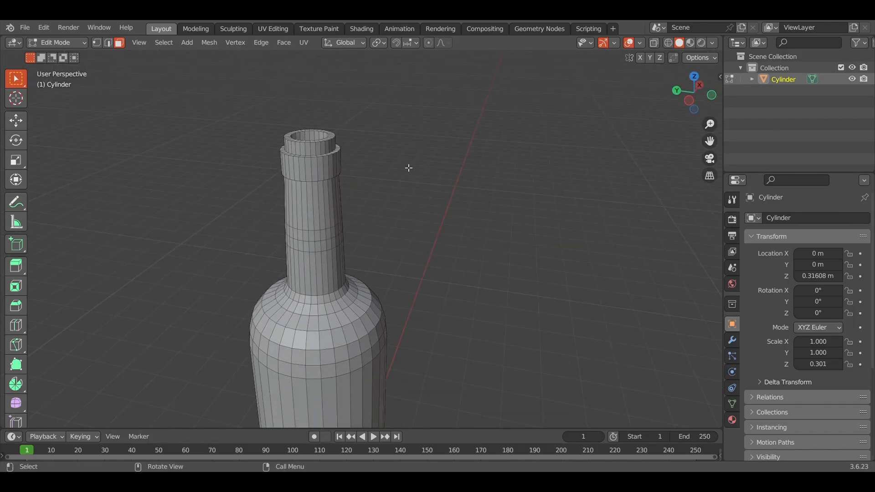
pyautogui.moveTo(409, 168); pyautogui.dragTo(448, 198, button='middle')
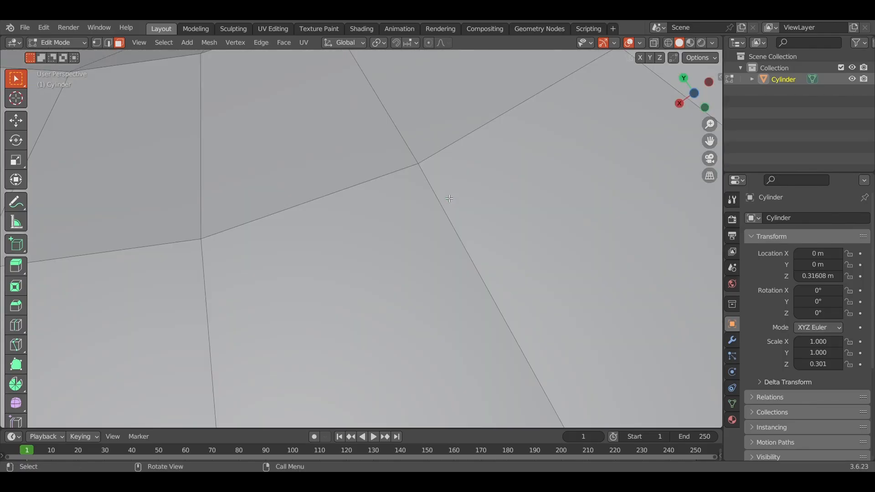
pyautogui.scroll(-5, 449, 199)
pyautogui.press('shift')
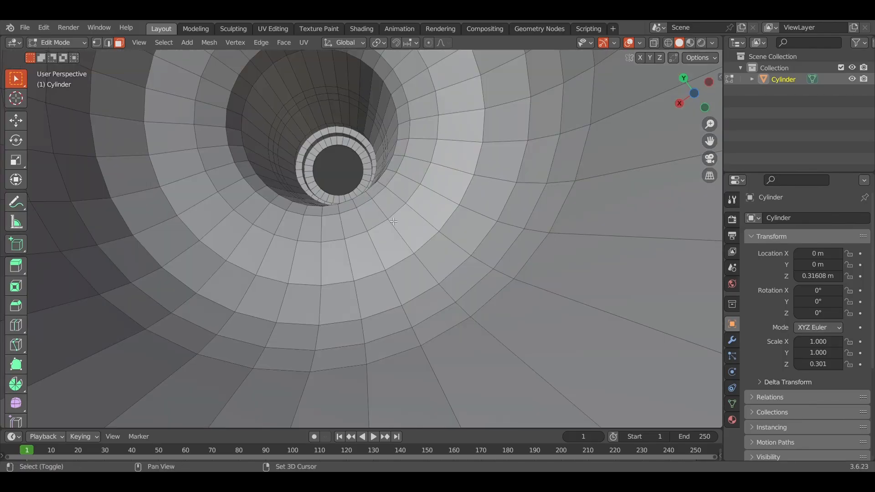
pyautogui.keyDown('shift'); pyautogui.moveTo(357, 189); pyautogui.dragTo(423, 334, button='middle'); pyautogui.keyUp('shift')
pyautogui.keyDown('shift'); pyautogui.moveTo(432, 193); pyautogui.dragTo(445, 305, button='middle'); pyautogui.keyUp('shift')
pyautogui.scroll(-4, 470, 246)
pyautogui.moveTo(474, 233); pyautogui.dragTo(486, 284, button='middle')
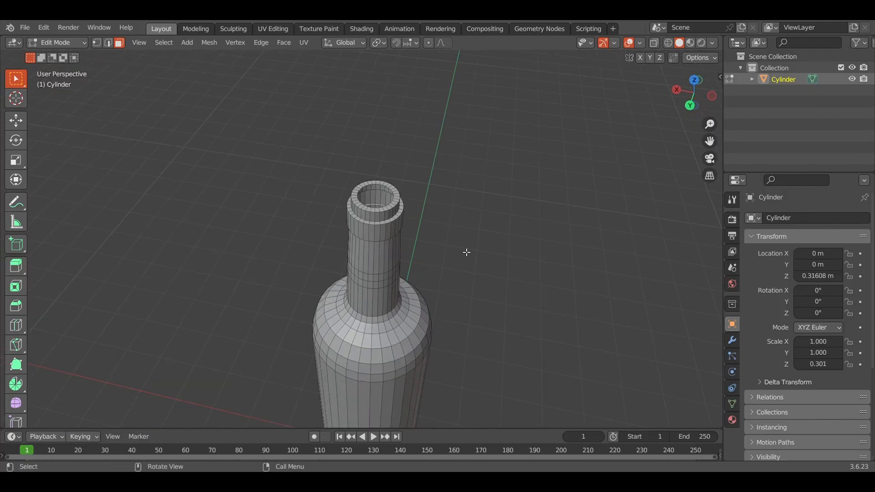
# Add one centred loop cut around the wide rim band and scale it outward to about 1.009
pyautogui.click(688, 107)
pyautogui.scroll(5, 431, 235)
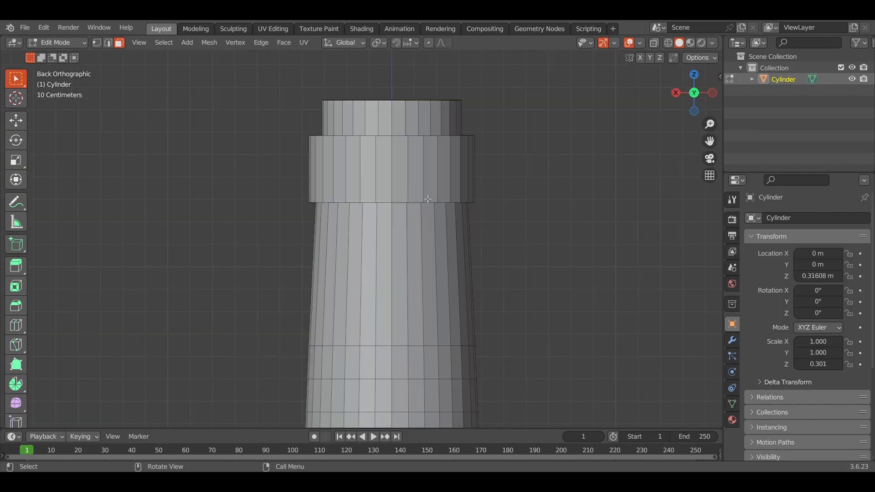
pyautogui.hotkey('ctrl', 'r')
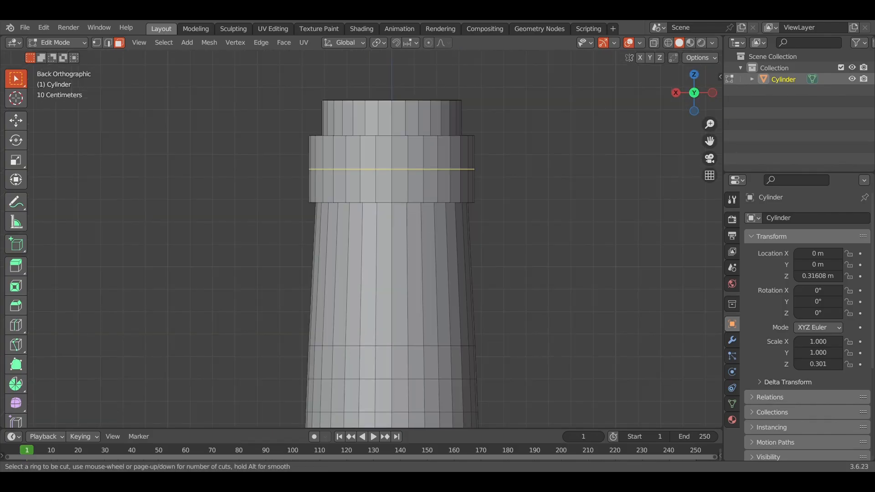
pyautogui.click(425, 187)
pyautogui.rightClick(425, 186)
pyautogui.press('s')
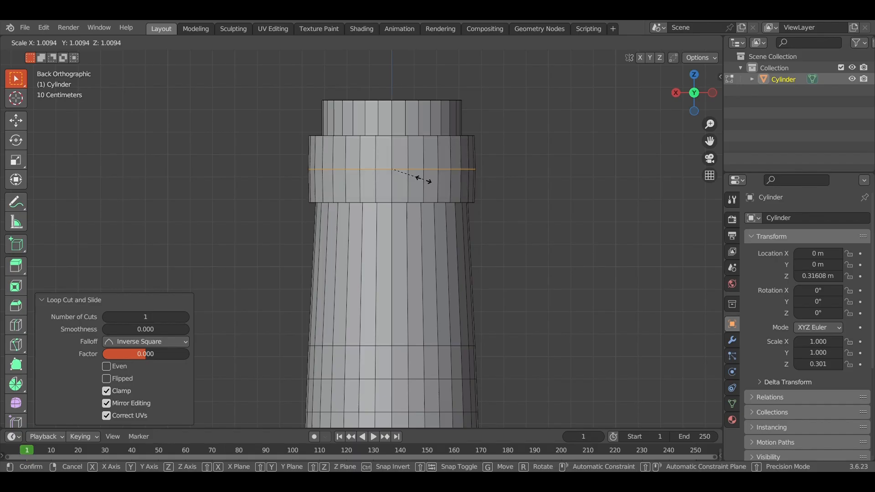
pyautogui.click(424, 180)
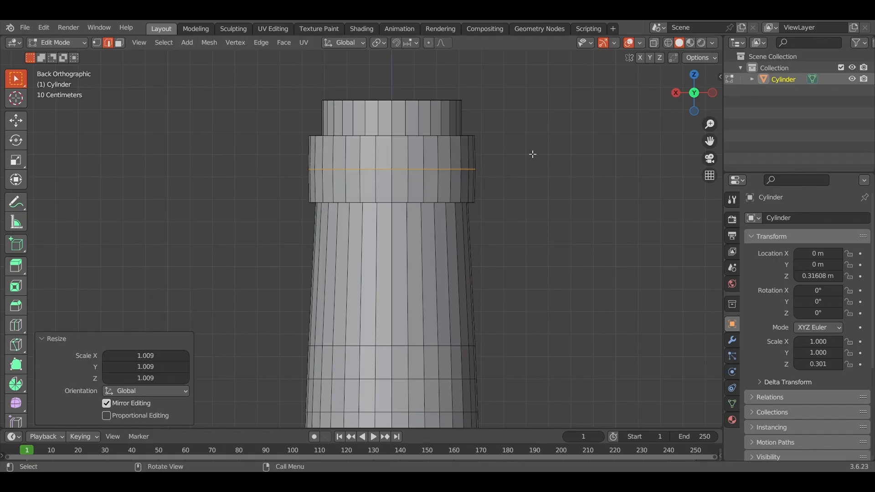
# Add one centred loop cut around the flat top ring of the bottle's mouth
pyautogui.moveTo(502, 108); pyautogui.dragTo(466, 114, button='middle')
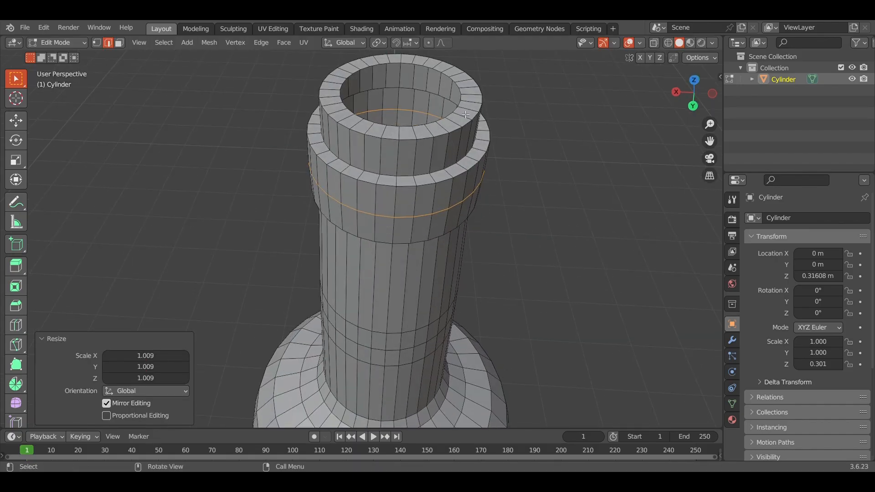
pyautogui.hotkey('ctrl', 'r')
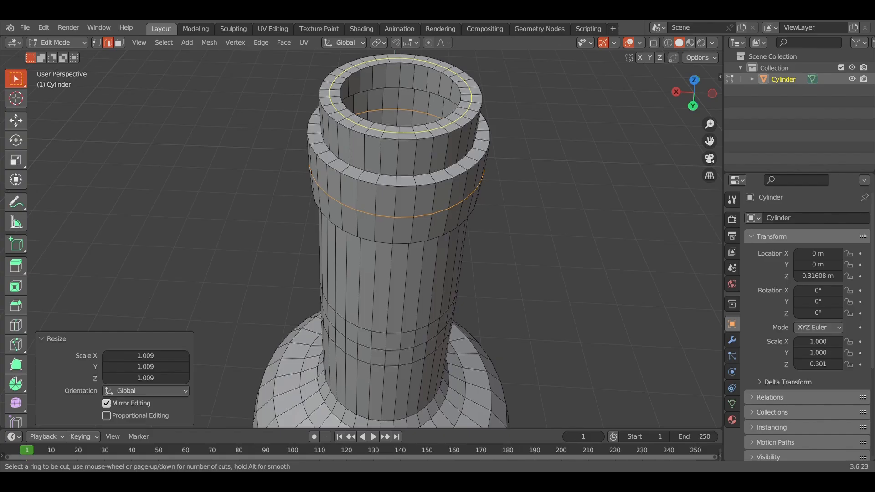
pyautogui.click(466, 114)
pyautogui.rightClick(466, 115)
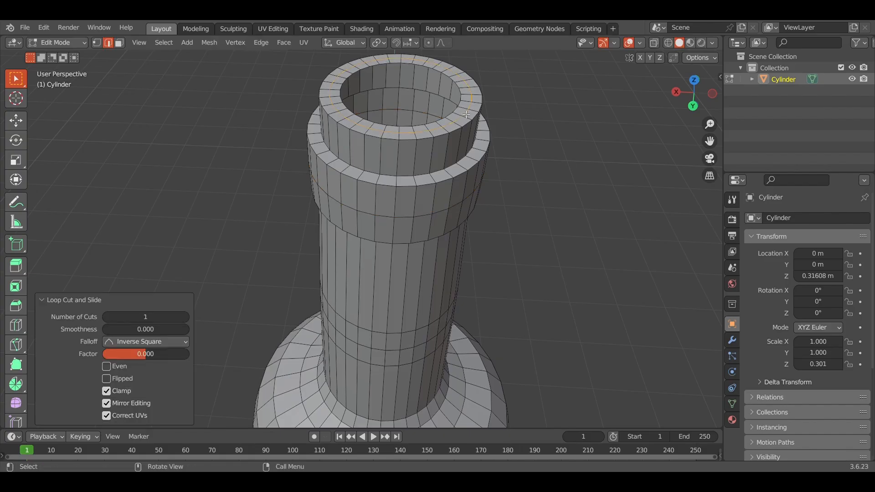
# Try to extrude the mouth's top edge loop, including about 0.022 m upward along global Z, and undo the extrusions
pyautogui.click(691, 107)
pyautogui.press('e')
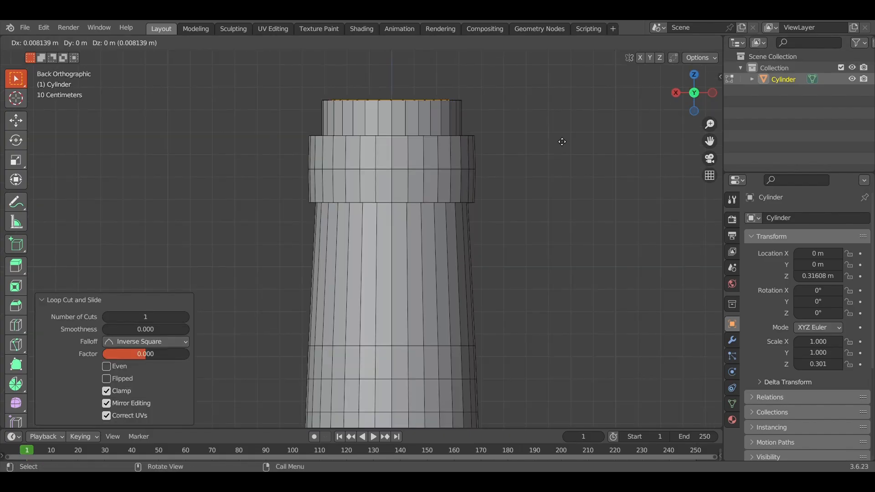
pyautogui.click(562, 136)
pyautogui.hotkey('ctrl', 'z')
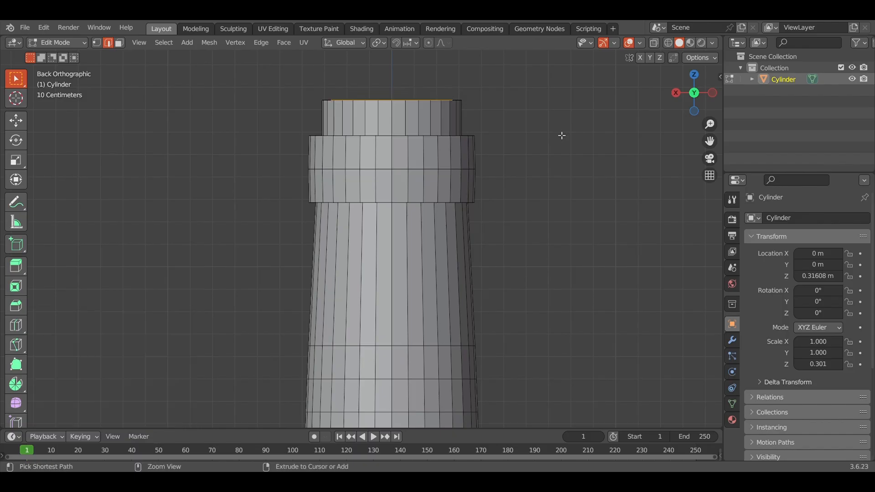
pyautogui.press('e')
pyautogui.press('z')
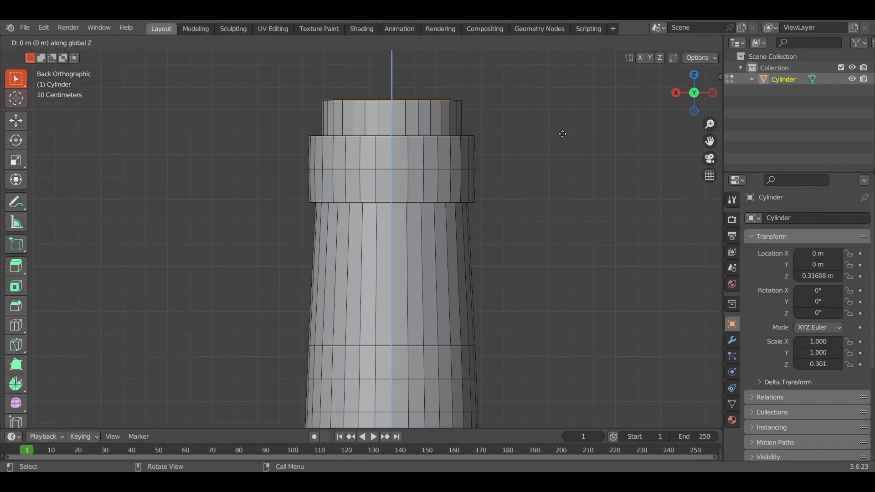
pyautogui.click(574, 122)
pyautogui.moveTo(585, 163); pyautogui.dragTo(582, 178, button='middle')
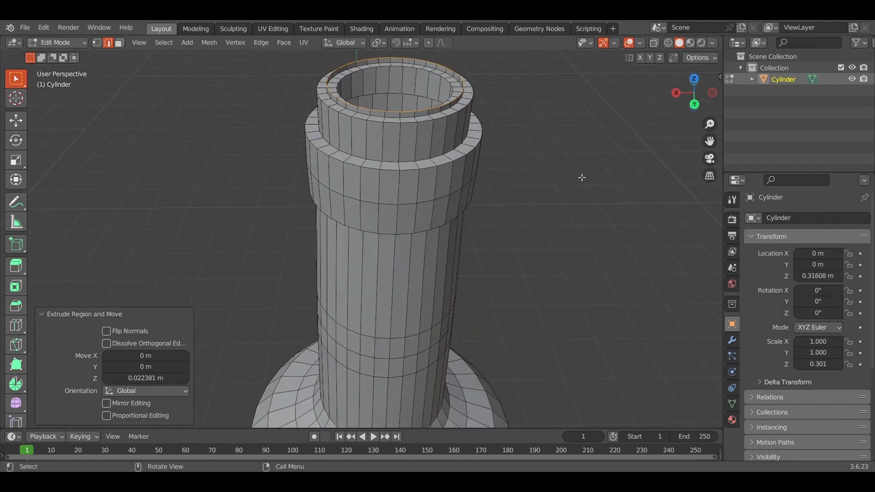
pyautogui.hotkey('ctrl', 'z')
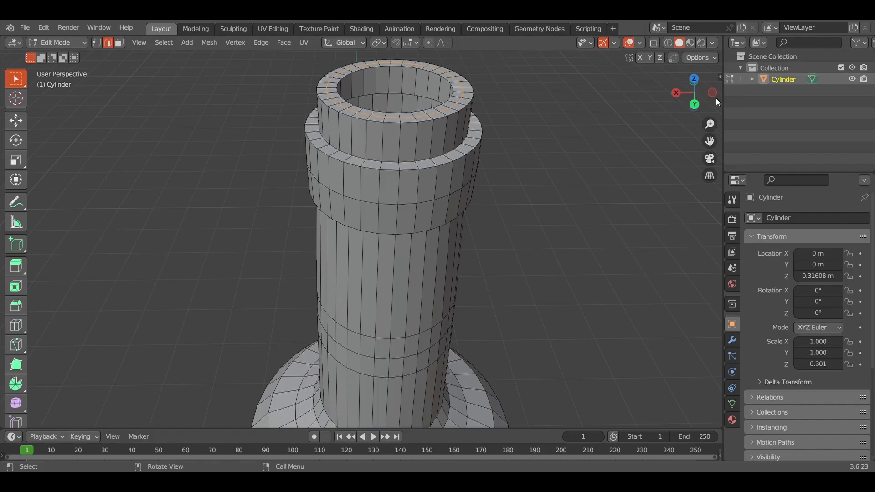
# Raise the mouth's top edge loop about 0.020 m along global Z and bevel it about 0.057 m wide with two segments
pyautogui.press('e')
pyautogui.press('z')
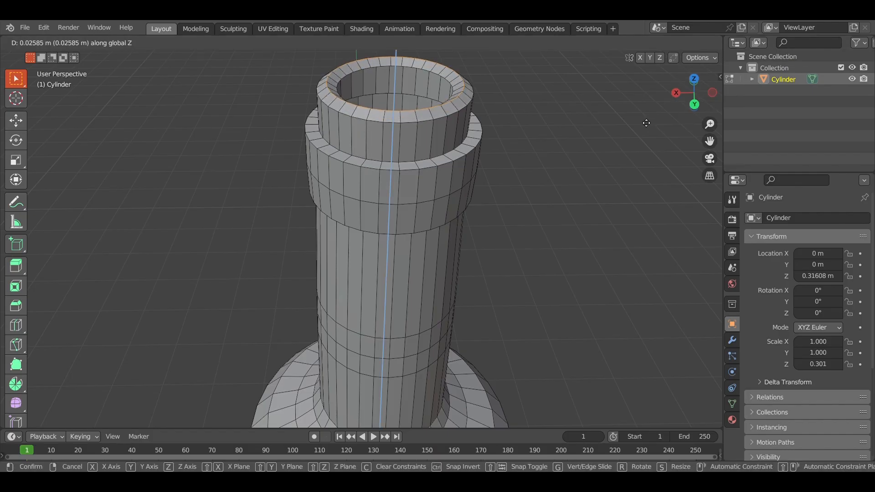
pyautogui.click(646, 122)
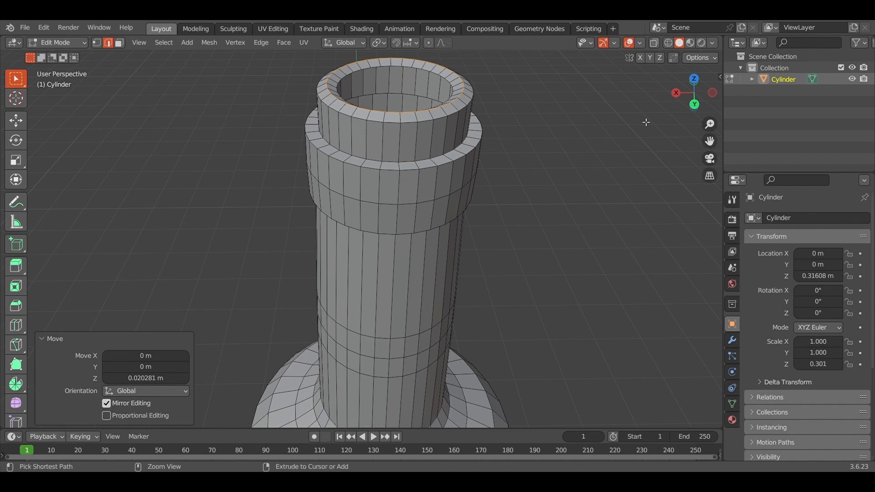
pyautogui.hotkey('ctrl', 'b')
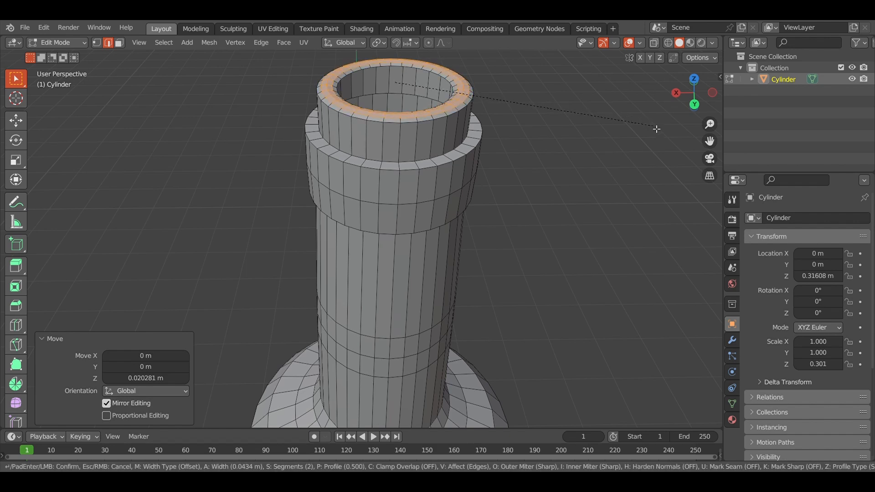
pyautogui.click(659, 133)
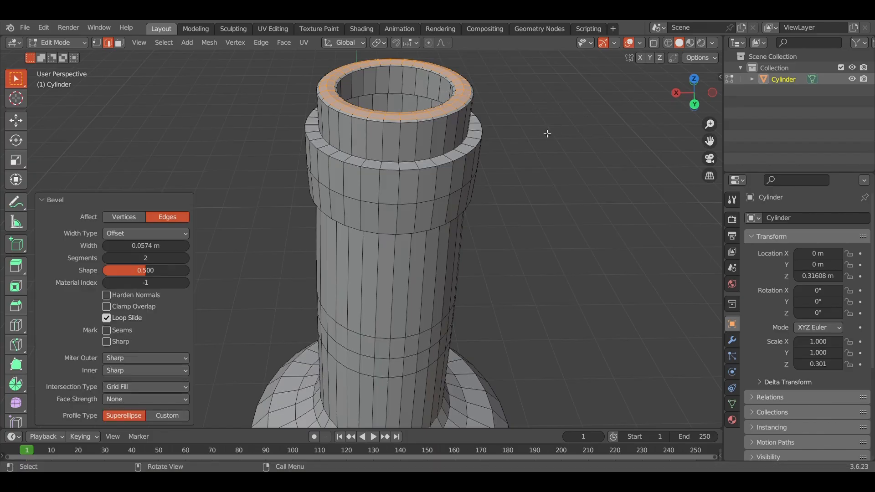
# Bevel the mouth's outer top edge loop about 0.019 m wide with two segments and clear the selection
pyautogui.moveTo(551, 141)
pyautogui.mouseDown(button='middle')
pyautogui.moveTo(563, 141)
pyautogui.moveTo(548, 139)
pyautogui.mouseUp(button='middle')
pyautogui.scroll(5, 451, 109)
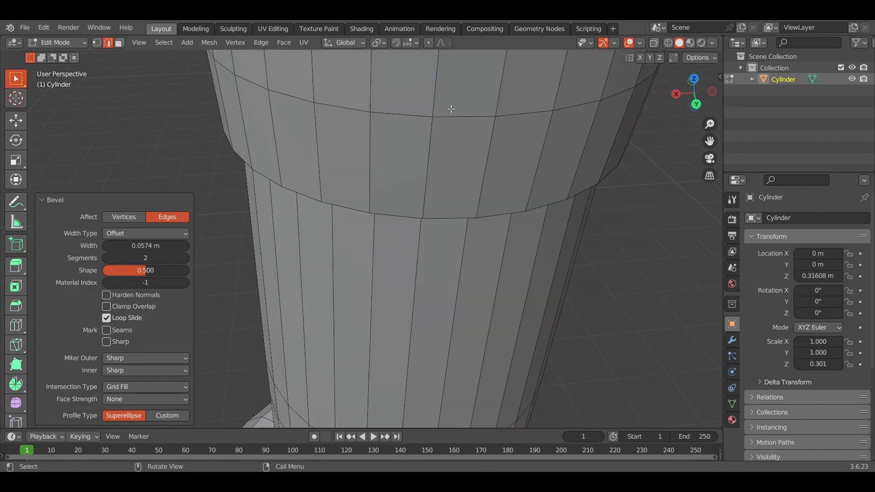
pyautogui.scroll(-5, 494, 88)
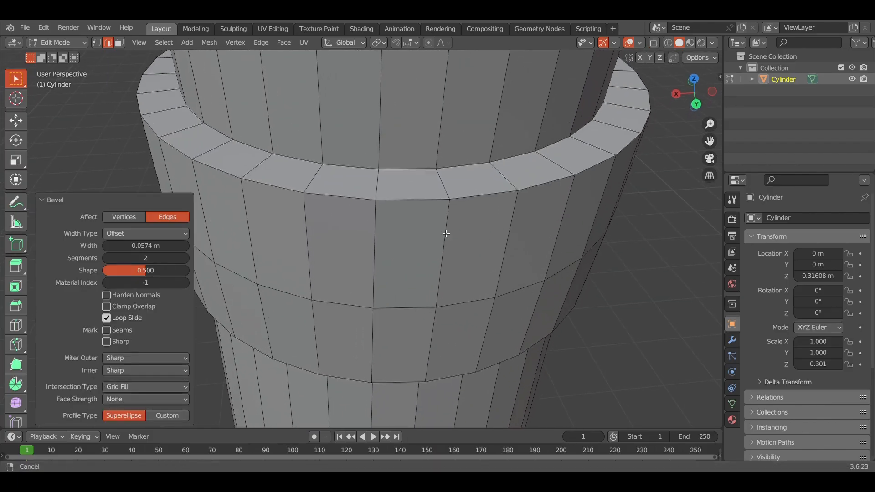
pyautogui.click(440, 143)
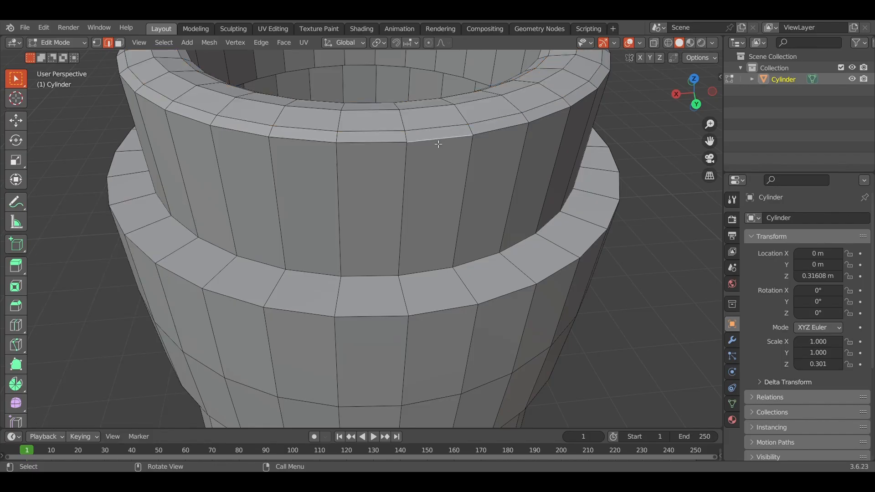
pyautogui.keyDown('alt'); pyautogui.click(440, 144); pyautogui.keyUp('alt')
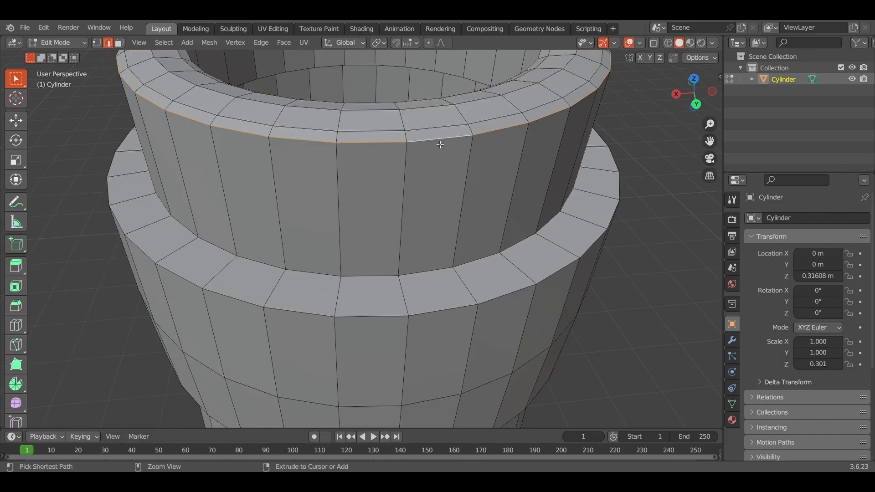
pyautogui.hotkey('ctrl', 'b')
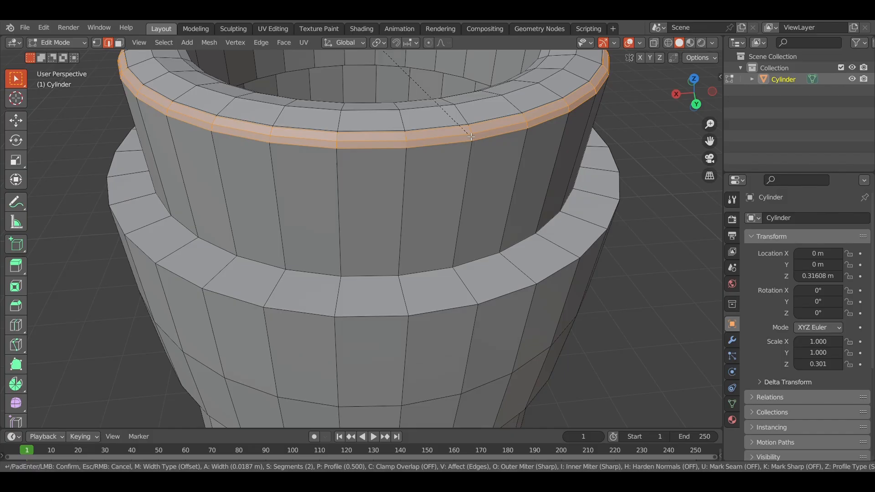
pyautogui.click(475, 138)
pyautogui.scroll(-8, 585, 189)
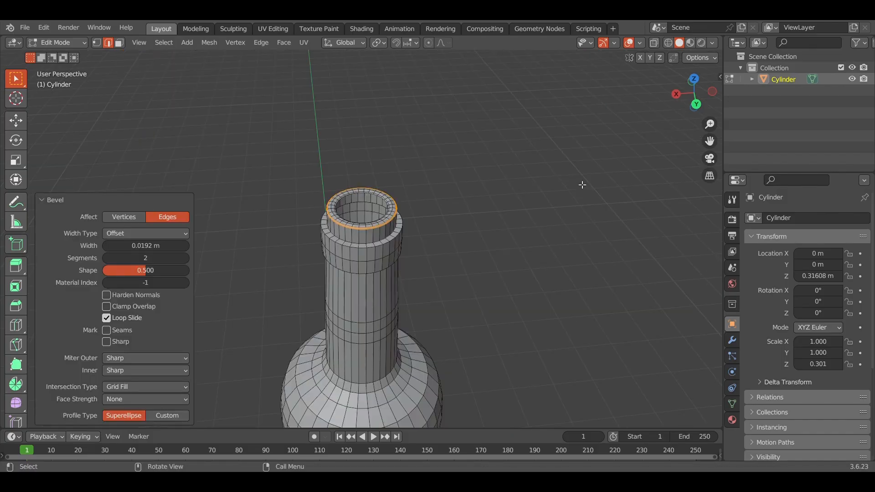
pyautogui.click(526, 212)
pyautogui.moveTo(512, 195); pyautogui.dragTo(480, 176, button='middle')
pyautogui.keyDown('ctrl'); pyautogui.moveTo(391, 259); pyautogui.dragTo(388, 228, button='middle'); pyautogui.keyUp('ctrl')
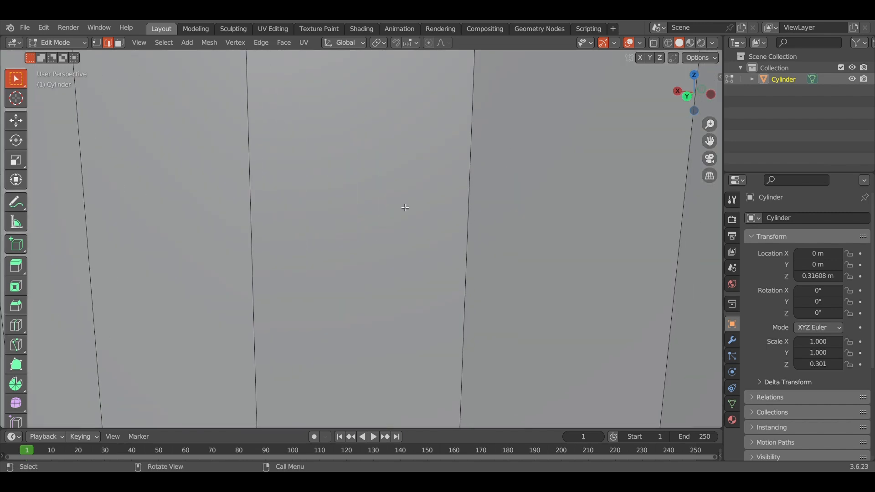
pyautogui.scroll(-10, 405, 208)
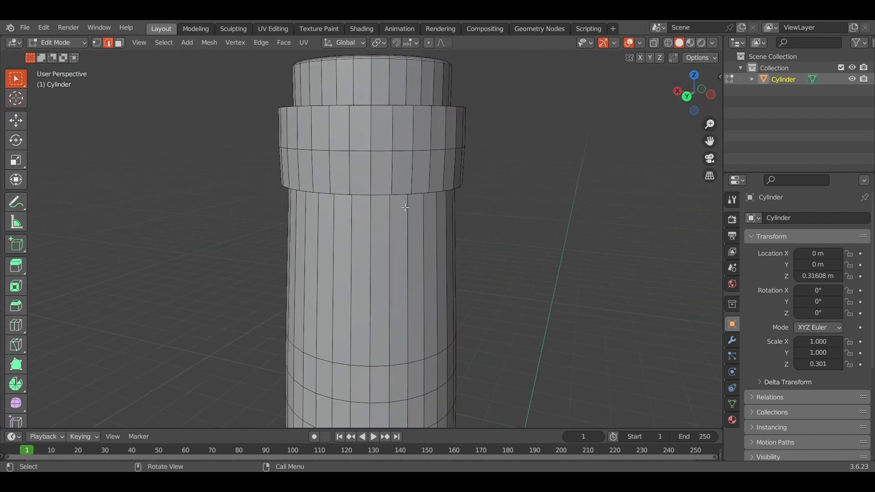
pyautogui.scroll(-2, 405, 208)
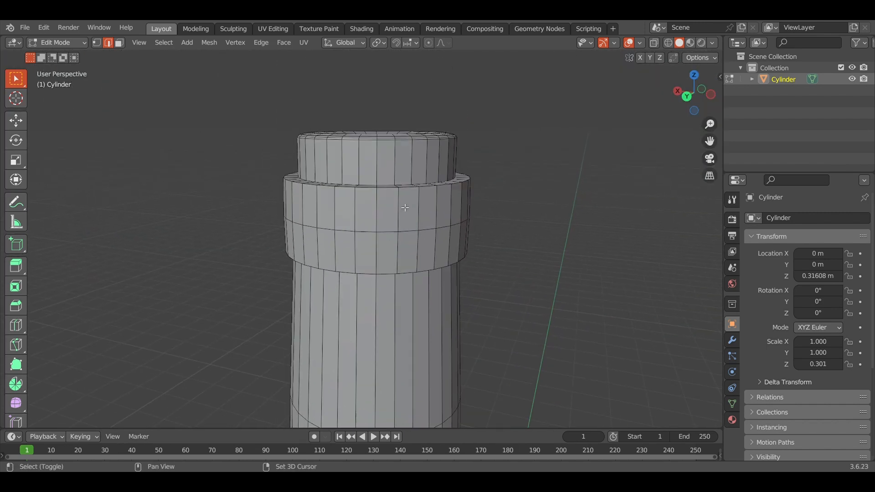
# Bevel the upper outer edge loop of the collar below the mouth about 0.037 m wide with two segments
pyautogui.click(685, 100)
pyautogui.moveTo(475, 201); pyautogui.dragTo(395, 305, button='middle')
pyautogui.keyDown('alt'); pyautogui.click(396, 304); pyautogui.keyUp('alt')
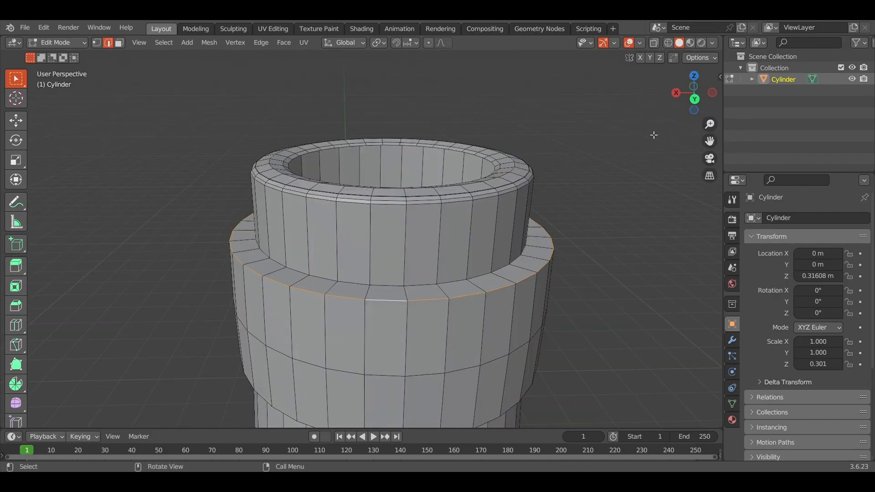
pyautogui.hotkey('ctrl', 'z')
pyautogui.hotkey('ctrl', 'b')
pyautogui.click(610, 198)
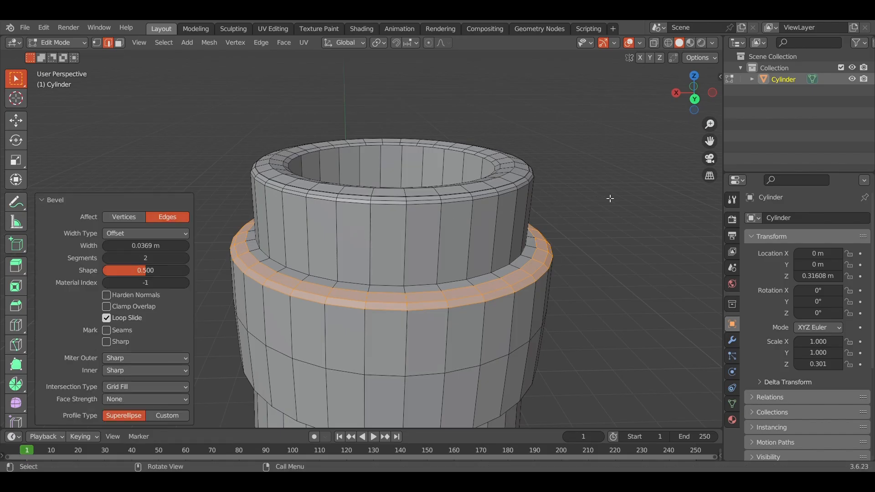
# Bevel the collar's lower outer edge loop about 0.022 m wide with two segments
pyautogui.moveTo(433, 337); pyautogui.dragTo(432, 245, button='middle')
pyautogui.keyDown('alt'); pyautogui.click(432, 245); pyautogui.keyUp('alt')
pyautogui.hotkey('ctrl', 'b')
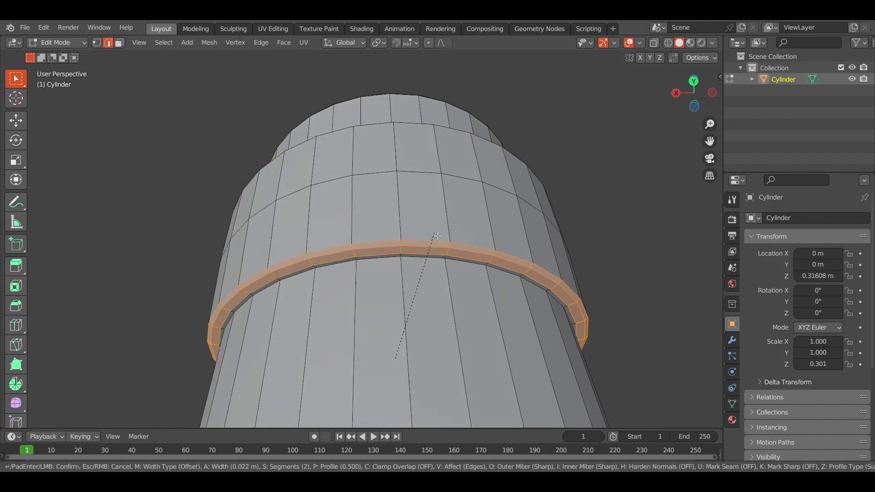
pyautogui.click(437, 236)
# Bevel the edge loop around the middle of the collar about 0.03 m wide with two segments
pyautogui.click(694, 87)
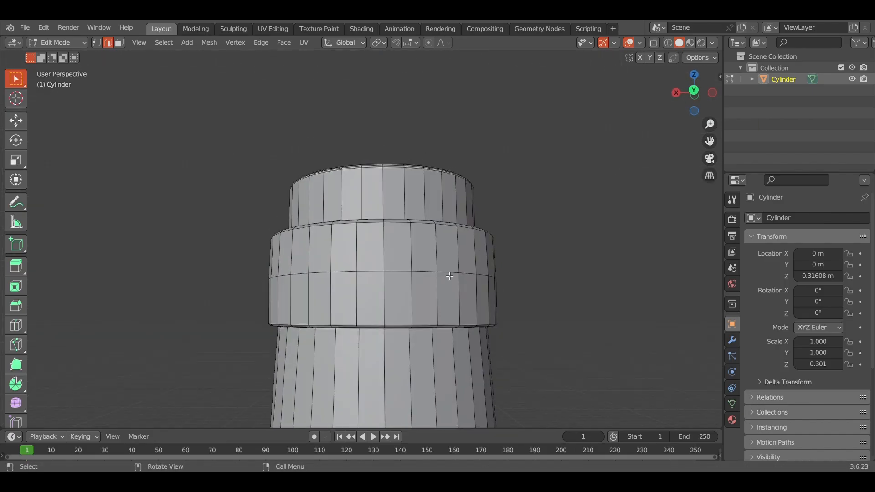
pyautogui.keyDown('alt'); pyautogui.click(450, 276); pyautogui.keyUp('alt')
pyautogui.hotkey('ctrl', 'b')
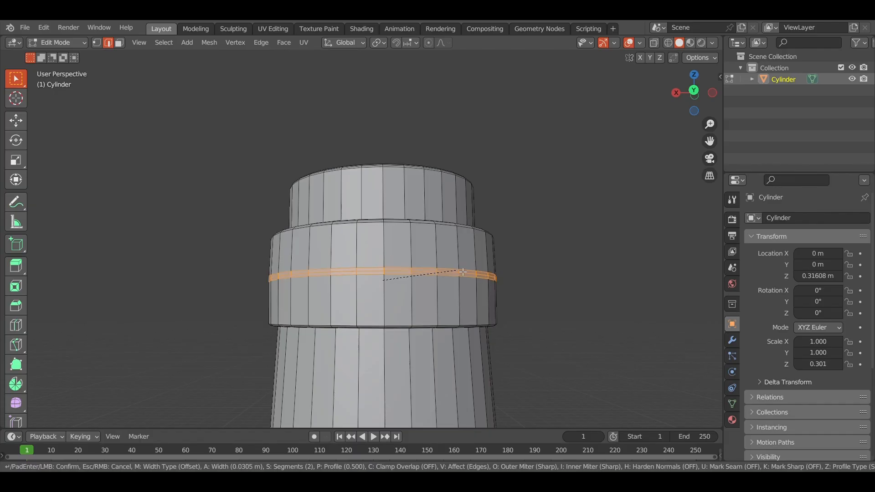
pyautogui.click(456, 277)
# Select the bottle's bottom face and inset it about 0.3 m
pyautogui.scroll(-5, 548, 237)
pyautogui.keyDown('shift'); pyautogui.scroll(-15, 549, 237); pyautogui.keyUp('shift')
pyautogui.moveTo(549, 237); pyautogui.dragTo(556, 228, button='middle')
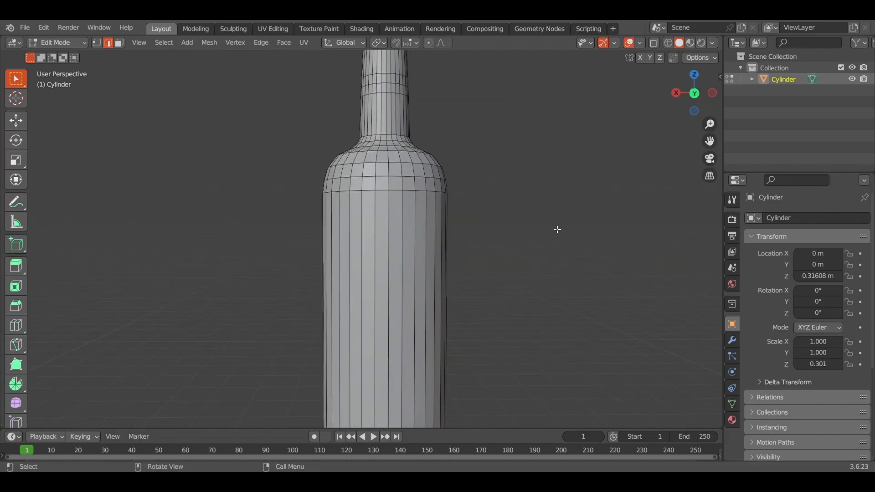
pyautogui.click(693, 93)
pyautogui.scroll(-5, 459, 297)
pyautogui.keyDown('shift'); pyautogui.scroll(-11, 459, 297); pyautogui.keyUp('shift')
pyautogui.moveTo(460, 298); pyautogui.dragTo(402, 224, button='middle')
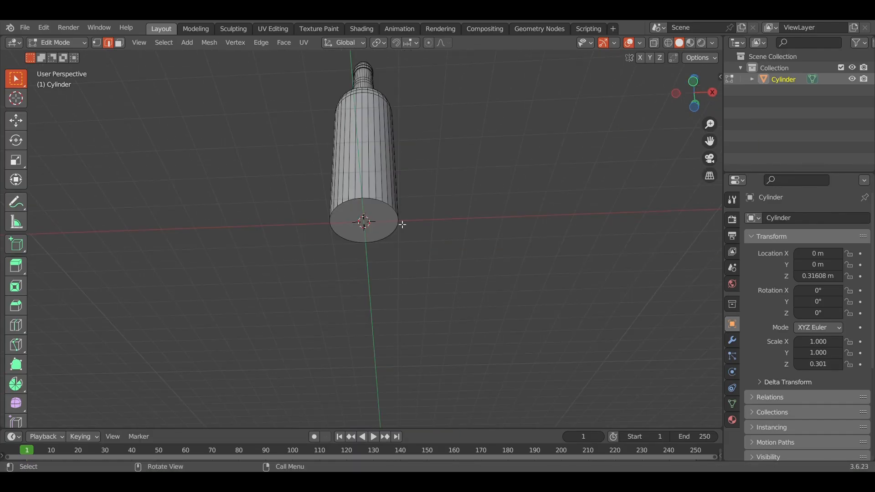
pyautogui.scroll(2, 392, 241)
pyautogui.press('3')
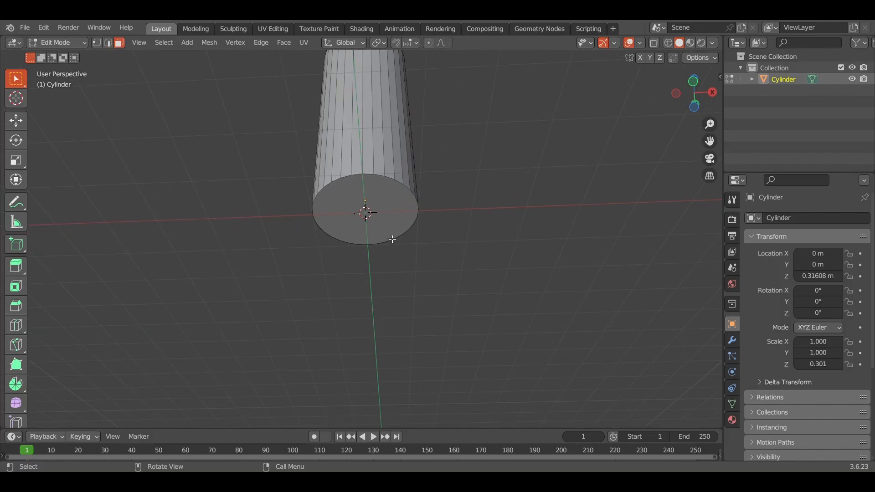
pyautogui.click(392, 230)
pyautogui.keyDown('shift'); pyautogui.moveTo(452, 214); pyautogui.dragTo(521, 214, button='middle'); pyautogui.keyUp('shift')
pyautogui.press('i')
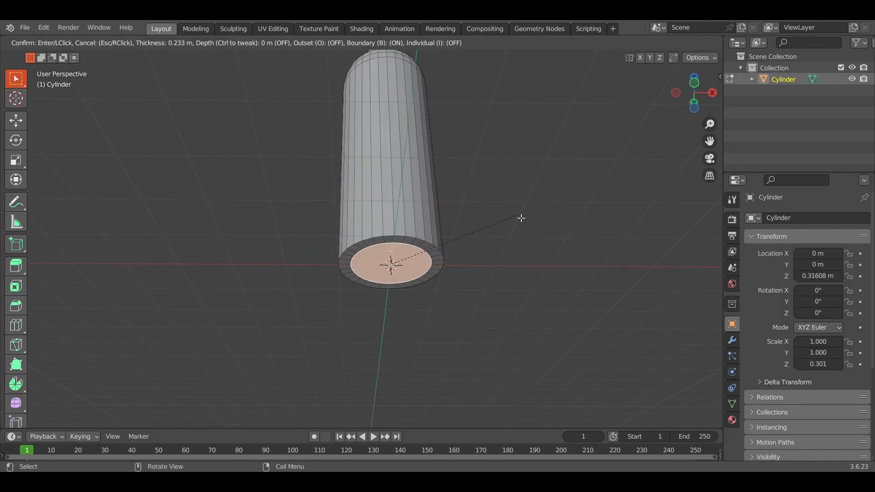
pyautogui.click(518, 219)
# Extrude the inset bottom face about 0.46 m up into the bottle and scale it to about 0.46
pyautogui.press('KP_1')
pyautogui.hotkey('alt', 'z')
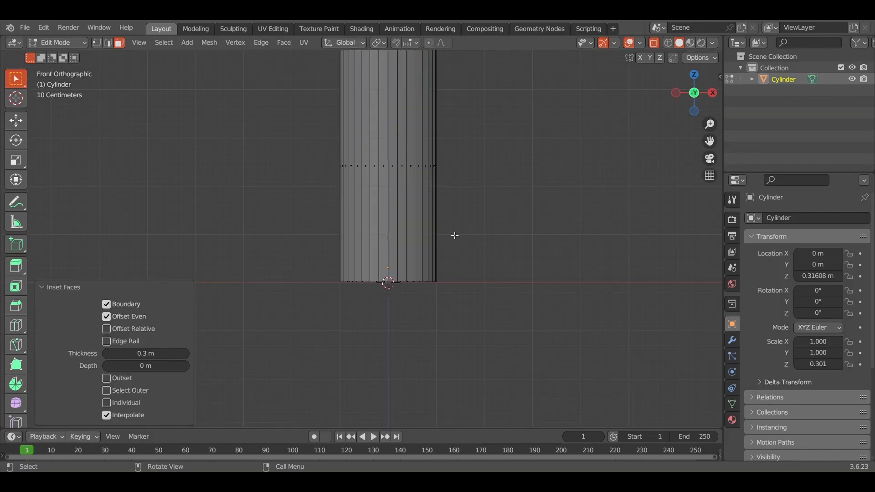
pyautogui.press('e')
pyautogui.click(458, 211)
pyautogui.press('s')
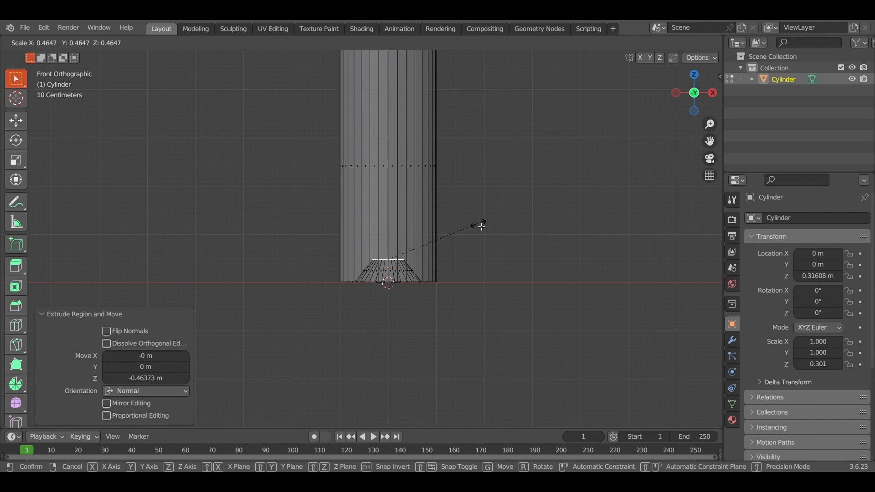
pyautogui.click(481, 227)
# Bevel the top edge loop of the bottom recess about 0.178 m wide with two segments and turn off X-ray
pyautogui.scroll(4, 481, 228)
pyautogui.moveTo(481, 221); pyautogui.dragTo(481, 246, button='middle')
pyautogui.press('2')
pyautogui.click(694, 93)
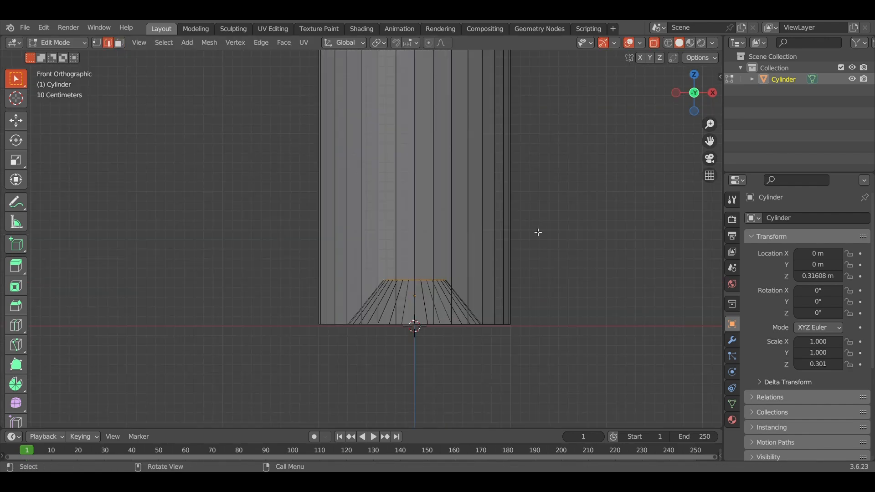
pyautogui.hotkey('ctrl', 'b')
pyautogui.scroll(1, 552, 233)
pyautogui.click(556, 233)
pyautogui.press('KP_8')
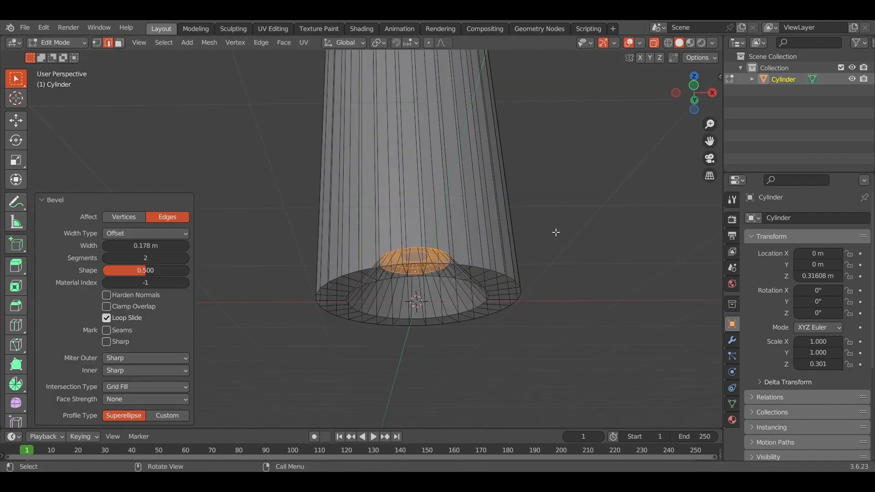
pyautogui.click(654, 42)
pyautogui.moveTo(602, 145); pyautogui.dragTo(578, 182, button='middle')
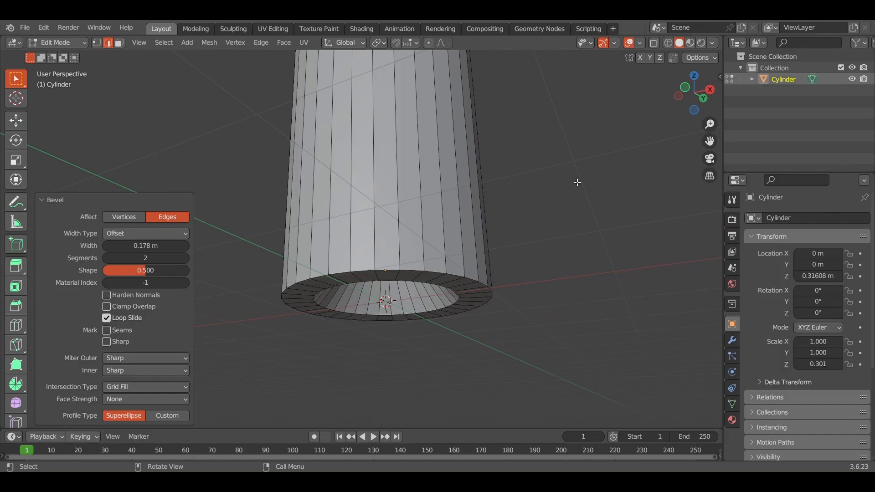
# Raise the bottle's outer bottom edge loop slightly along global Z
pyautogui.click(710, 90)
pyautogui.click(50, 200)
pyautogui.keyDown('alt'); pyautogui.click(344, 318); pyautogui.keyUp('alt')
pyautogui.moveTo(343, 318); pyautogui.dragTo(444, 279, button='middle')
pyautogui.press('g')
pyautogui.press('z')
pyautogui.click(443, 270)
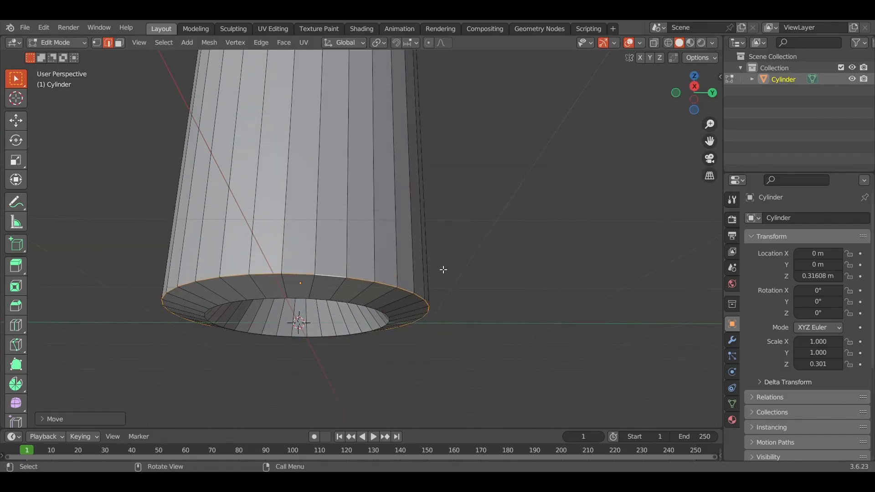
# Bevel the bottle's outer bottom edge loop about 0.23 m wide with two segments
pyautogui.click(694, 86)
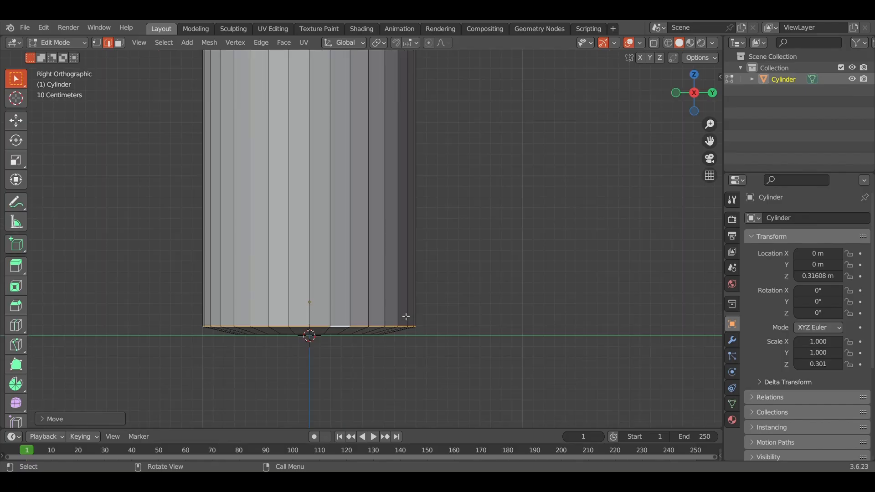
pyautogui.scroll(1, 406, 314)
pyautogui.hotkey('ctrl', 'b')
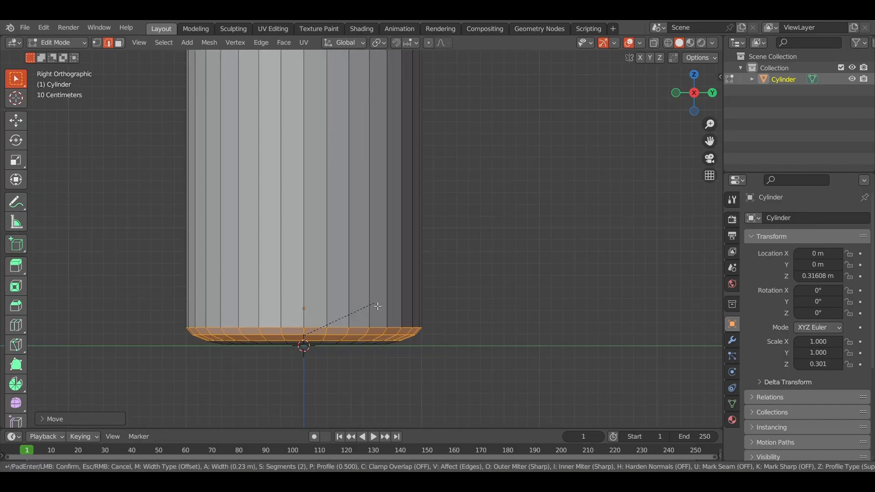
pyautogui.click(378, 307)
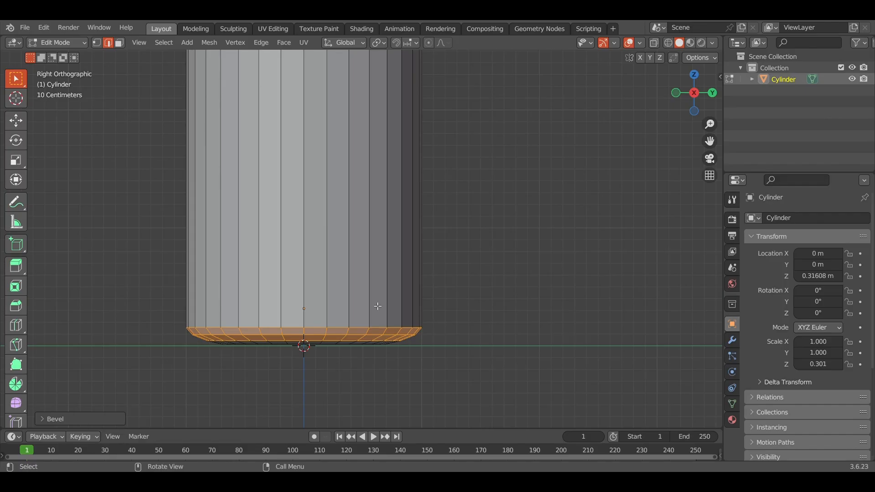
# Bevel the rim edge loop where the bottle's underside meets the recess
pyautogui.moveTo(378, 306); pyautogui.dragTo(398, 236, button='middle')
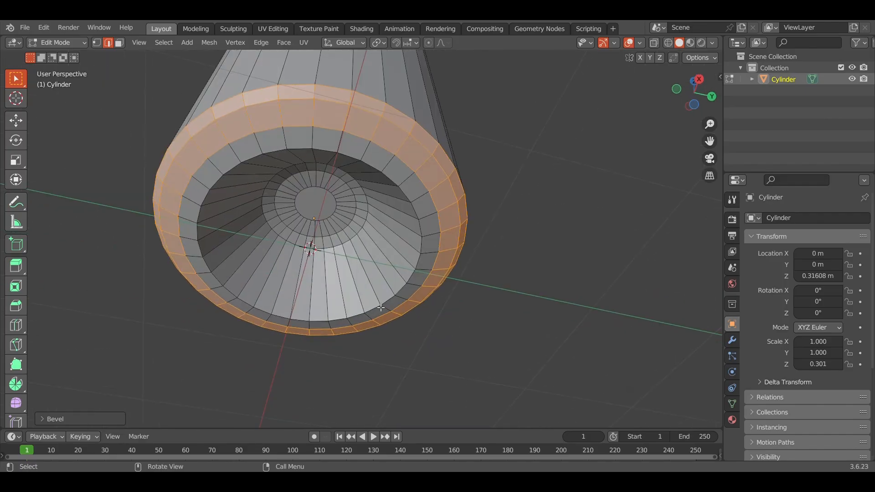
pyautogui.keyDown('alt'); pyautogui.click(377, 172); pyautogui.keyUp('alt')
pyautogui.hotkey('ctrl', 'b')
pyautogui.click(510, 162)
pyautogui.moveTo(510, 162); pyautogui.dragTo(510, 164, button='middle')
# Raise the upper edge loop of the base bevel slightly along global Z and clear the selection
pyautogui.keyDown('alt'); pyautogui.click(429, 309); pyautogui.keyUp('alt')
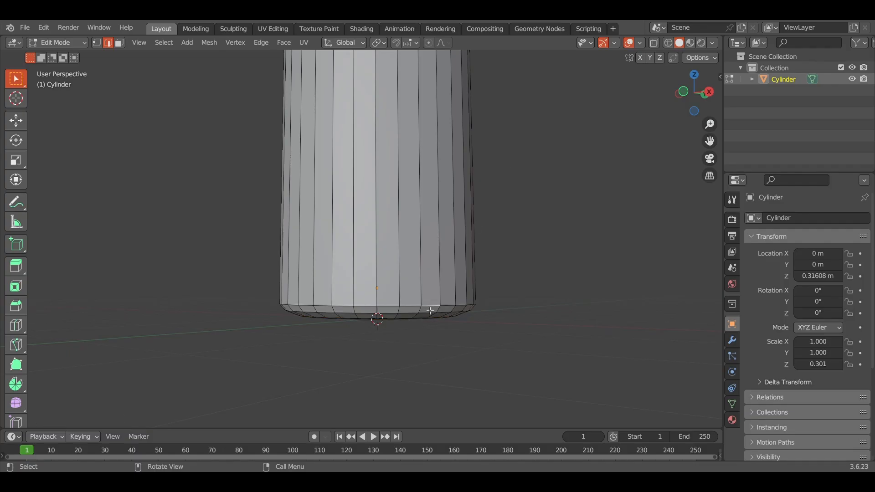
pyautogui.click(700, 94)
pyautogui.press('g')
pyautogui.press('z')
pyautogui.click(514, 208)
pyautogui.click(514, 208)
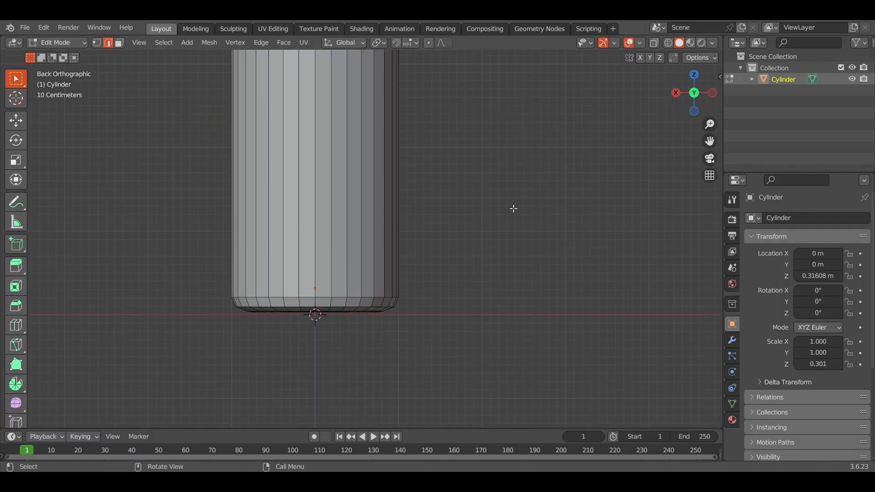
# Return to Object Mode, enable Cavity in the viewport shading, and deselect the bottle
pyautogui.scroll(-2, 509, 246)
pyautogui.scroll(-3, 521, 287)
pyautogui.scroll(5, 498, 293)
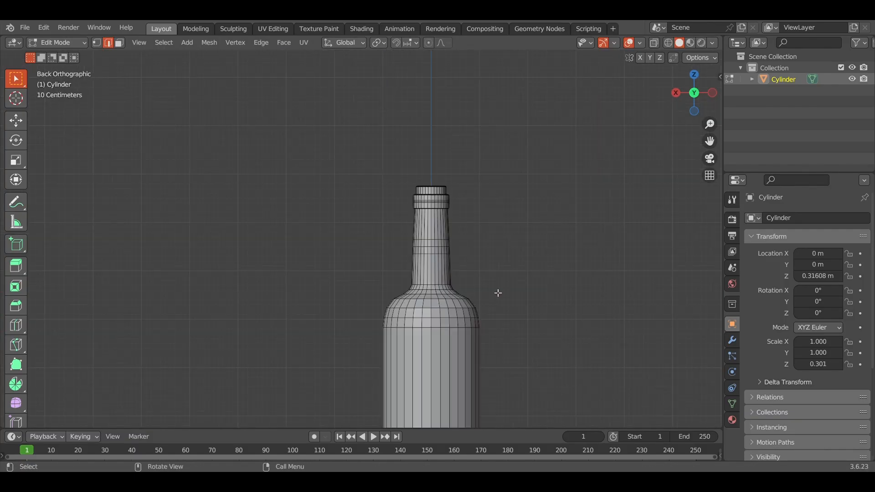
pyautogui.moveTo(498, 293)
pyautogui.mouseDown(button='middle')
pyautogui.moveTo(432, 317)
pyautogui.moveTo(424, 302)
pyautogui.moveTo(314, 287)
pyautogui.mouseUp(button='middle')
pyautogui.press('Tab')
pyautogui.click(711, 43)
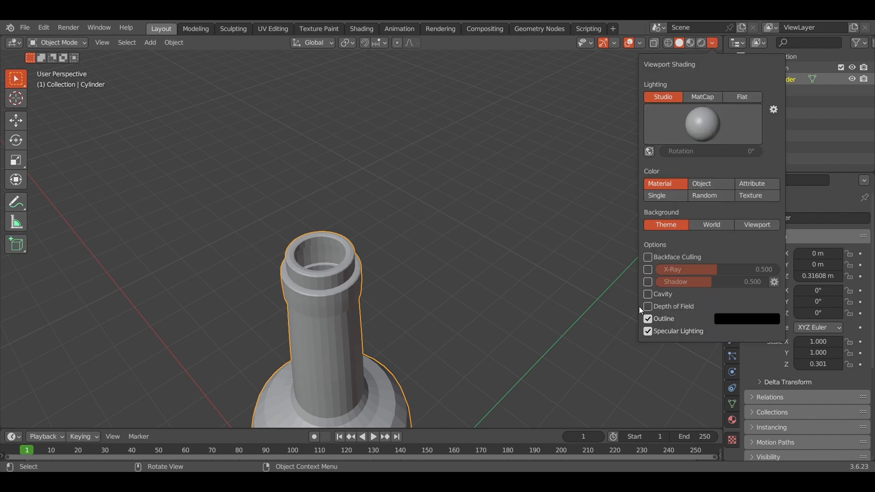
pyautogui.click(646, 295)
pyautogui.click(459, 235)
pyautogui.scroll(-6, 451, 223)
pyautogui.moveTo(431, 218)
pyautogui.keyDown('shift'); pyautogui.mouseDown(button='middle')
pyautogui.moveTo(432, 183)
pyautogui.moveTo(446, 249)
pyautogui.mouseUp(button='middle'); pyautogui.keyUp('shift')
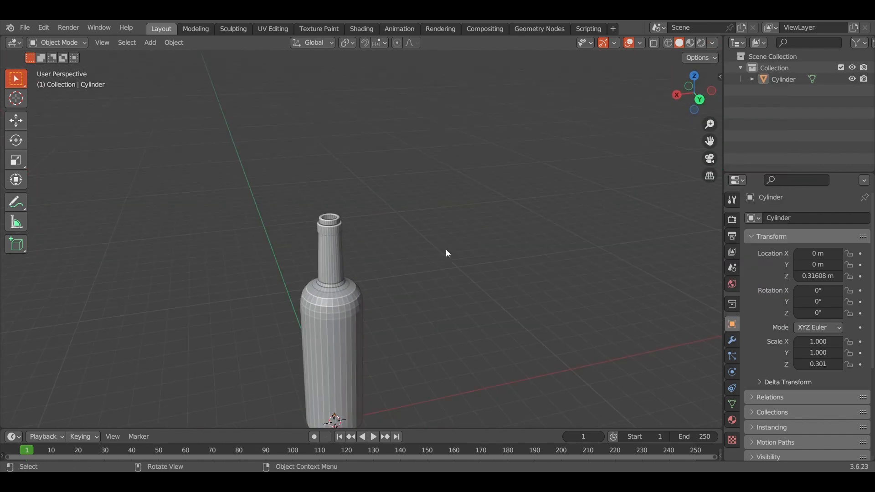
# Add a Solidify modifier with a thickness of 0.02 m to the bottle and apply it
pyautogui.click(334, 257)
pyautogui.rightClick(332, 262)
pyautogui.click(330, 263)
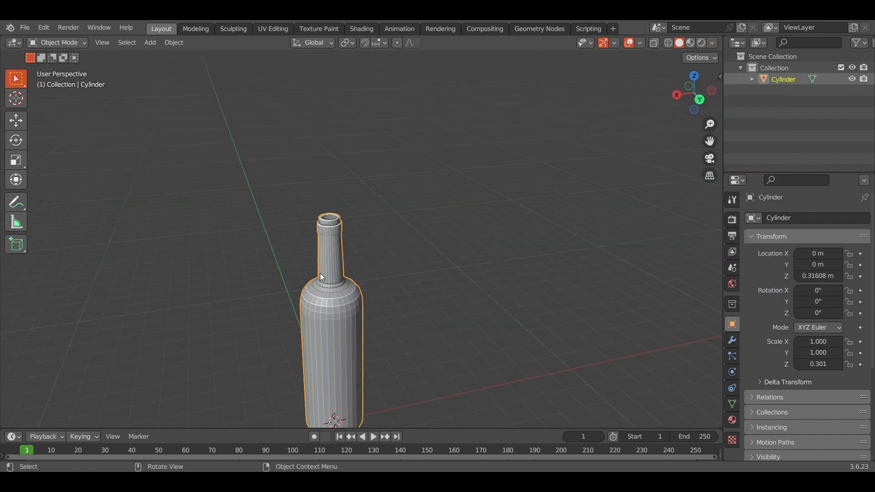
pyautogui.click(732, 340)
pyautogui.click(778, 218)
pyautogui.click(649, 410)
pyautogui.scroll(4, 347, 240)
pyautogui.moveTo(347, 173); pyautogui.dragTo(546, 290, button='middle')
pyautogui.moveTo(820, 294)
pyautogui.mouseDown()
pyautogui.moveTo(851, 293)
pyautogui.moveTo(806, 293)
pyautogui.mouseUp()
pyautogui.scroll(-8, 453, 231)
pyautogui.moveTo(452, 231); pyautogui.dragTo(446, 175, button='middle')
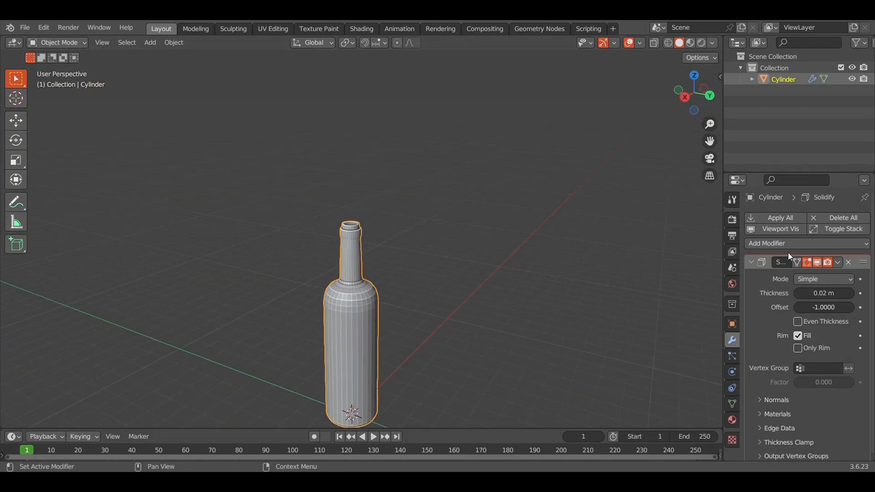
pyautogui.click(837, 262)
pyautogui.click(802, 274)
# Add a Subdivision Surface modifier to the bottle and set its viewport levels to 2
pyautogui.click(794, 219)
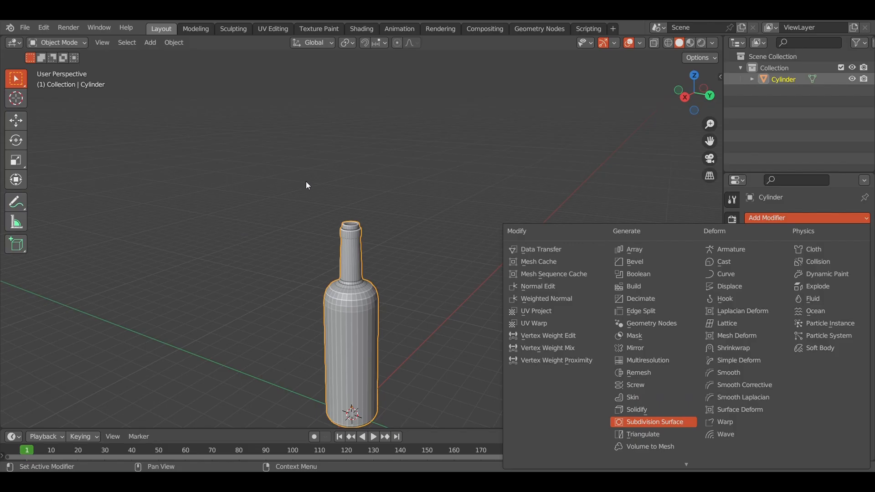
pyautogui.moveTo(401, 192); pyautogui.dragTo(421, 168, button='middle')
pyautogui.scroll(4, 385, 235)
pyautogui.moveTo(365, 338)
pyautogui.mouseDown(button='middle')
pyautogui.moveTo(361, 348)
pyautogui.moveTo(370, 338)
pyautogui.mouseUp(button='middle')
pyautogui.scroll(-2, 421, 184)
pyautogui.scroll(-4, 428, 197)
pyautogui.scroll(2, 462, 259)
pyautogui.moveTo(429, 201); pyautogui.dragTo(430, 242, button='middle')
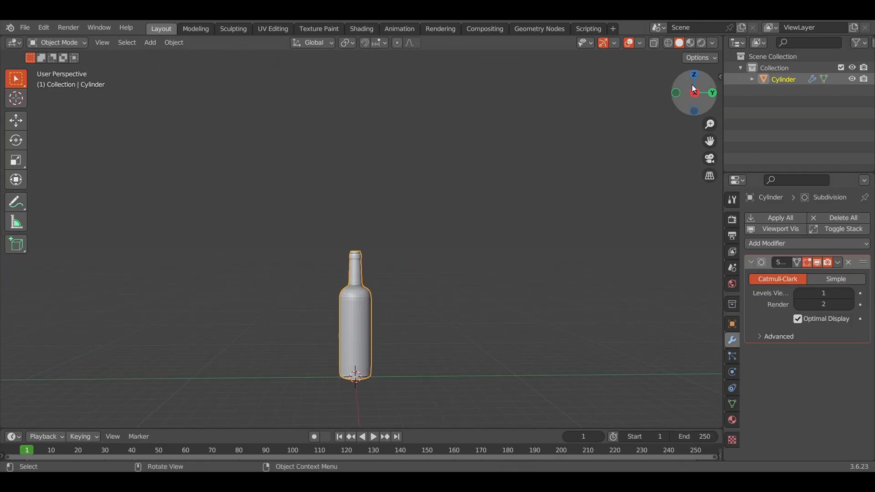
pyautogui.click(695, 89)
pyautogui.scroll(6, 446, 247)
pyautogui.click(851, 293)
# Shade the bottle smooth and inspect its mouth
pyautogui.rightClick(433, 226)
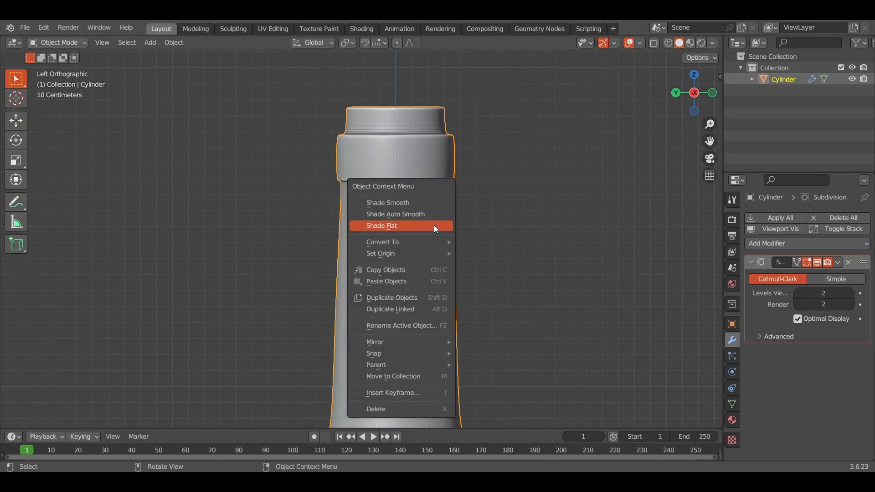
pyautogui.click(387, 202)
pyautogui.scroll(-5, 424, 213)
pyautogui.moveTo(424, 212); pyautogui.dragTo(463, 196, button='middle')
pyautogui.scroll(5, 459, 178)
pyautogui.scroll(4, 463, 196)
# Set the subdivision's viewport levels to 0 and shade the bottle flat
pyautogui.click(798, 293)
pyautogui.click(797, 293)
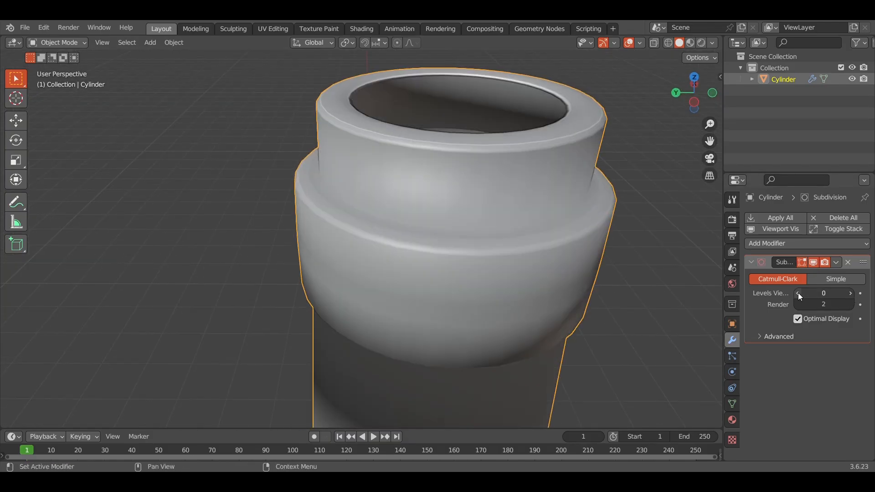
pyautogui.moveTo(438, 269); pyautogui.dragTo(430, 221, button='middle')
pyautogui.keyDown('shift'); pyautogui.moveTo(433, 127); pyautogui.dragTo(440, 185, button='middle'); pyautogui.keyUp('shift')
pyautogui.rightClick(411, 151)
pyautogui.click(409, 170)
pyautogui.moveTo(409, 152); pyautogui.dragTo(414, 275, button='middle')
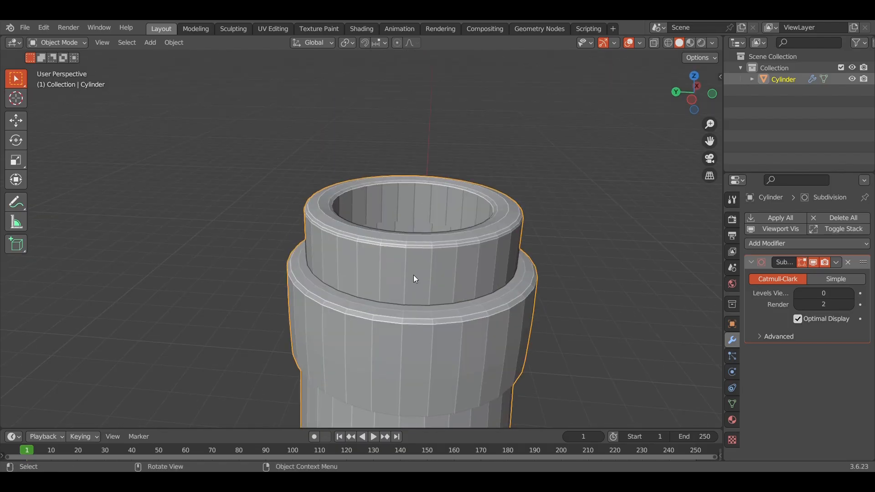
# Add a loop cut around the upper mouth ring, slid down to its base, and set the viewport subdivision levels to 2
pyautogui.press('Tab')
pyautogui.hotkey('ctrl', 'r')
pyautogui.click(414, 275)
pyautogui.click(410, 327)
pyautogui.click(850, 294)
pyautogui.click(851, 294)
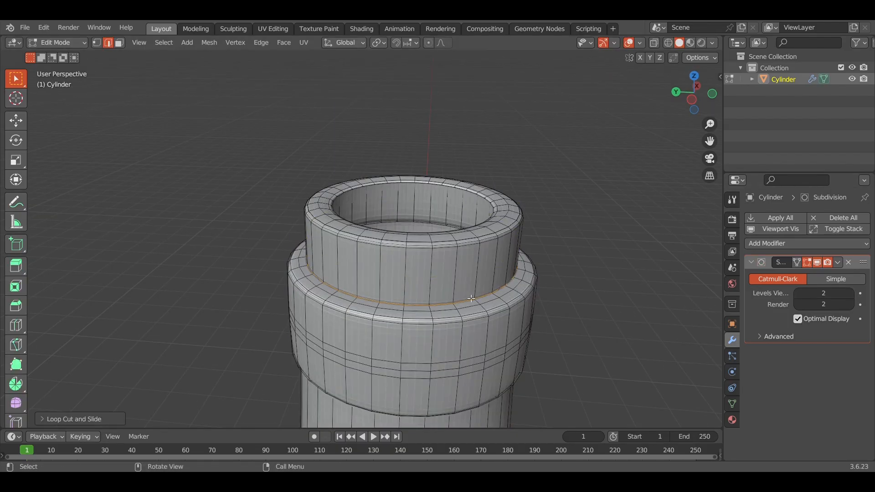
# Return to Object Mode and apply smooth shading to the subdivided bottle
pyautogui.press('Tab')
pyautogui.rightClick(422, 246)
pyautogui.click(422, 249)
pyautogui.moveTo(477, 185); pyautogui.dragTo(454, 151, button='middle')
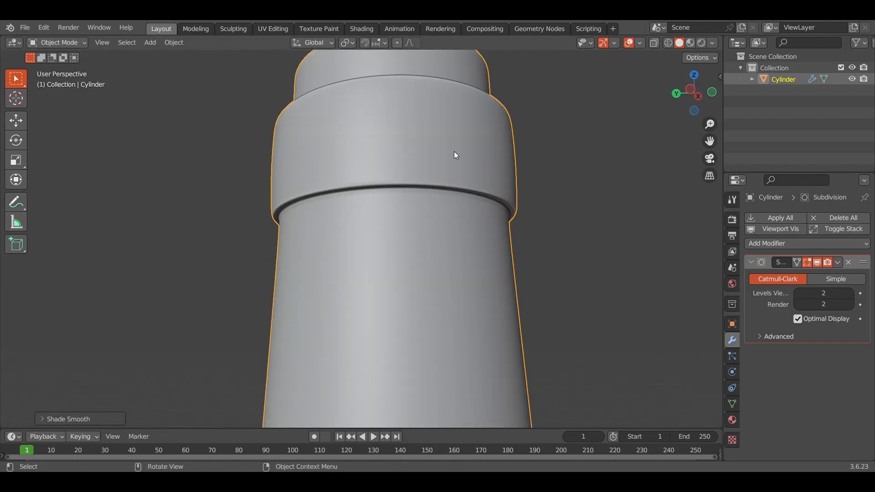
pyautogui.scroll(-8, 456, 154)
pyautogui.scroll(5, 456, 155)
pyautogui.keyDown('shift'); pyautogui.scroll(3, 456, 154); pyautogui.keyUp('shift')
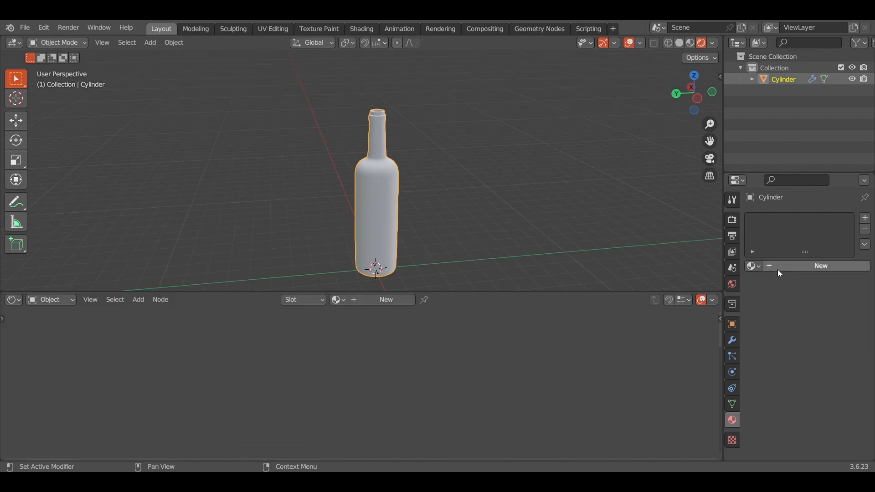
# Change the brush texture's type to Clouds
pyautogui.click(733, 441)
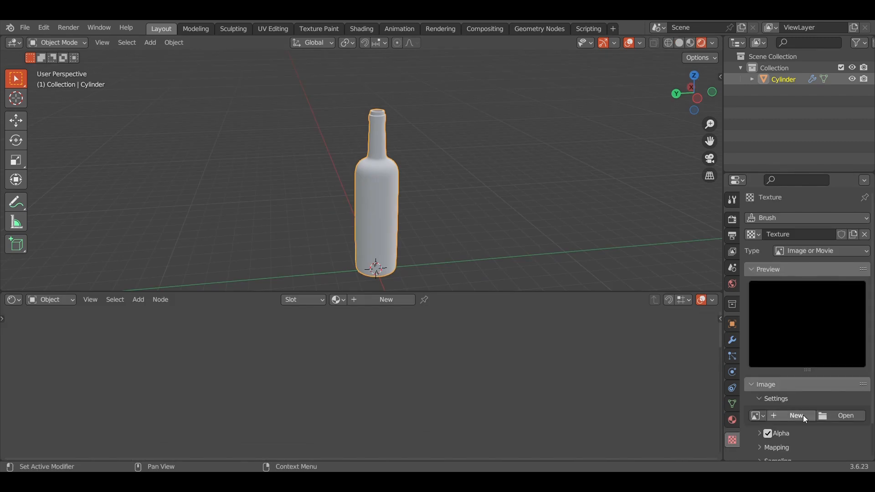
pyautogui.scroll(-2, 806, 419)
pyautogui.click(790, 384)
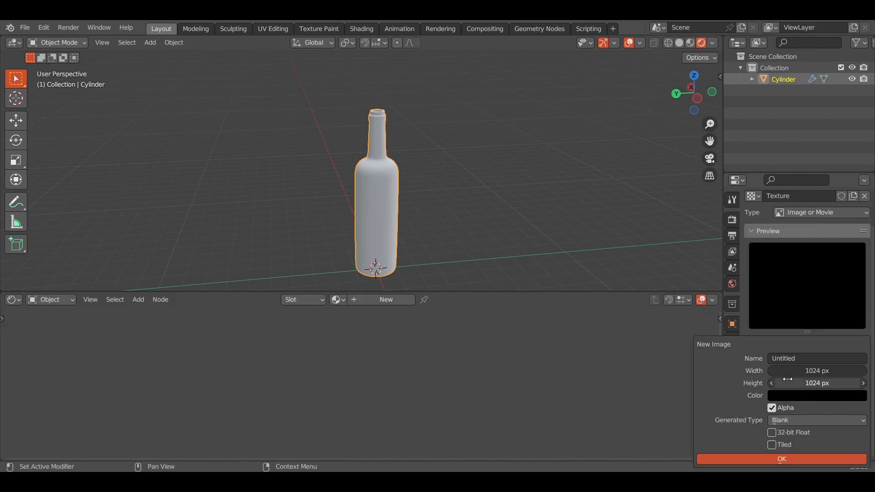
pyautogui.click(802, 213)
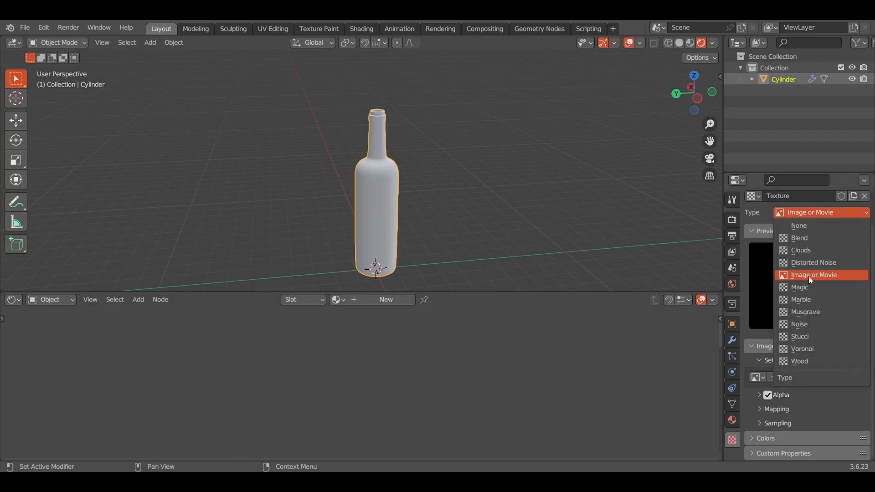
pyautogui.click(799, 251)
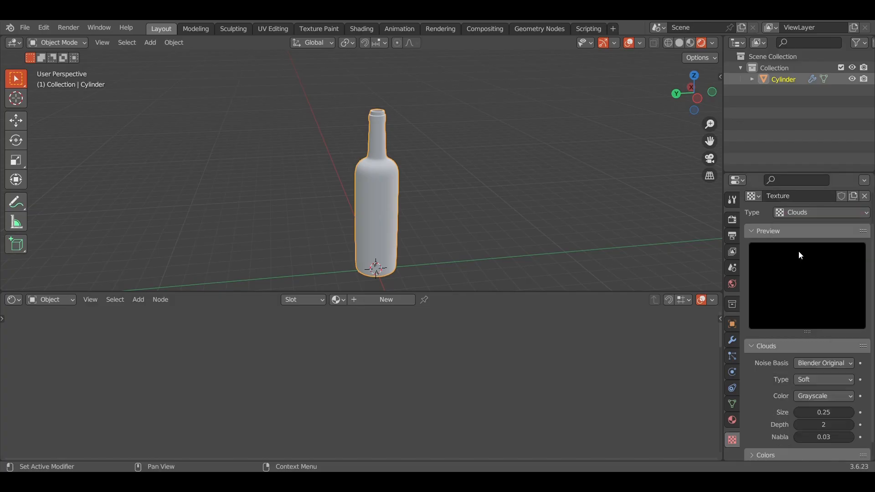
# Create a new material for the bottle and set its Principled BSDF base color to dark green
pyautogui.click(731, 421)
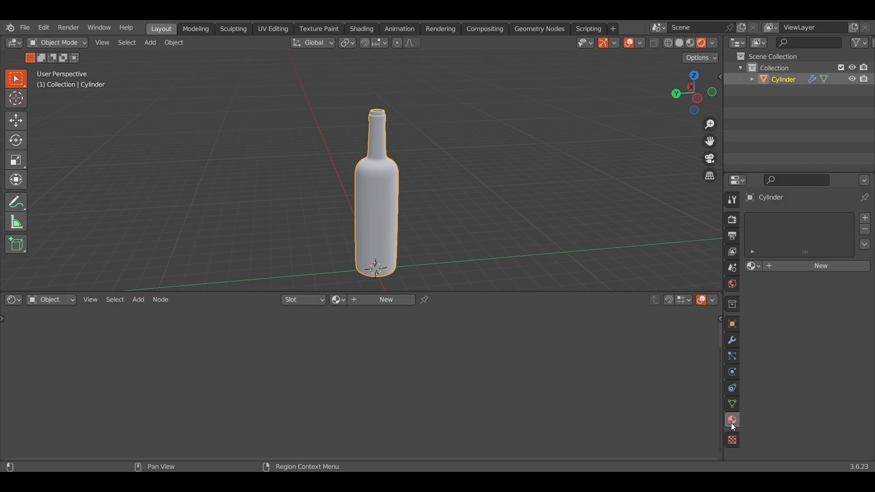
pyautogui.click(789, 267)
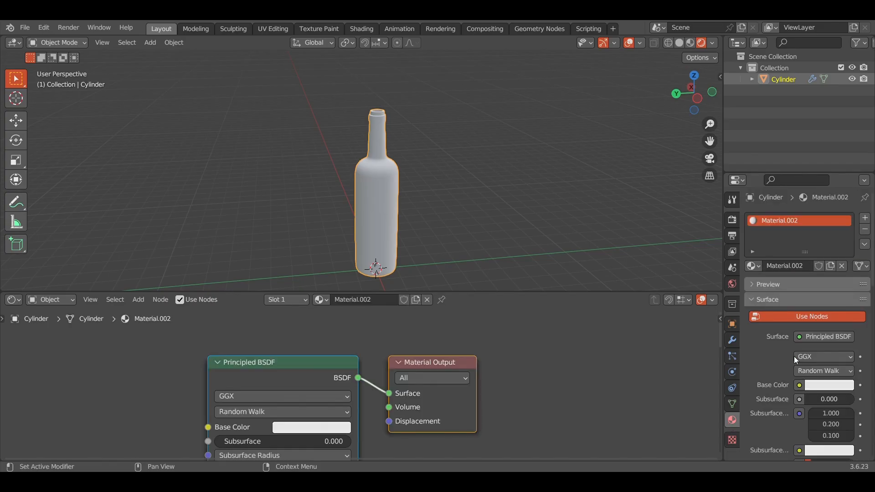
pyautogui.click(827, 386)
pyautogui.click(804, 244)
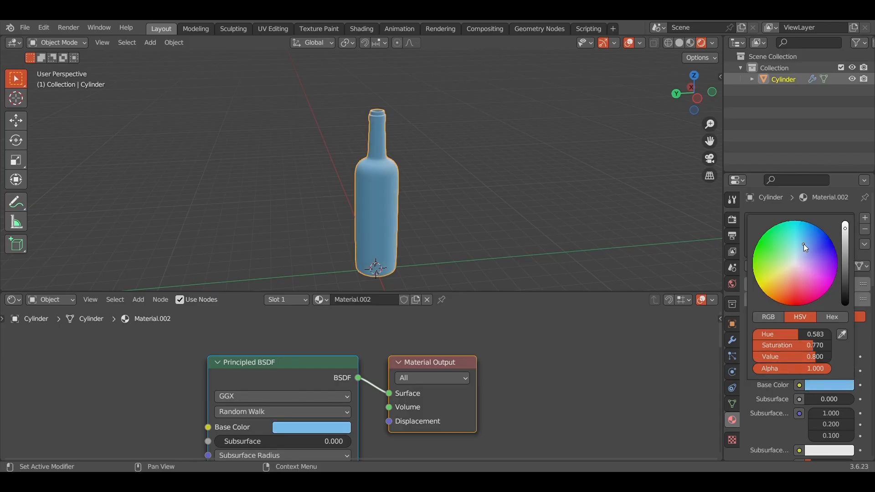
pyautogui.moveTo(804, 246); pyautogui.dragTo(783, 237)
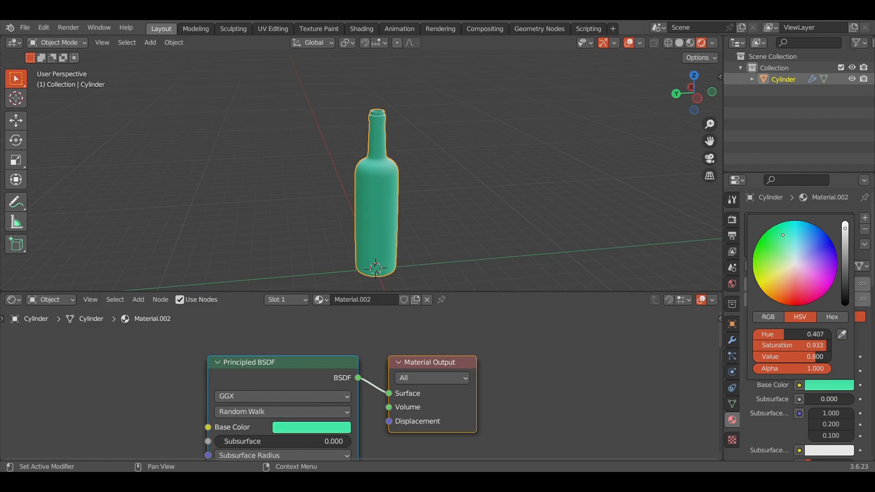
pyautogui.moveTo(783, 235); pyautogui.dragTo(764, 237)
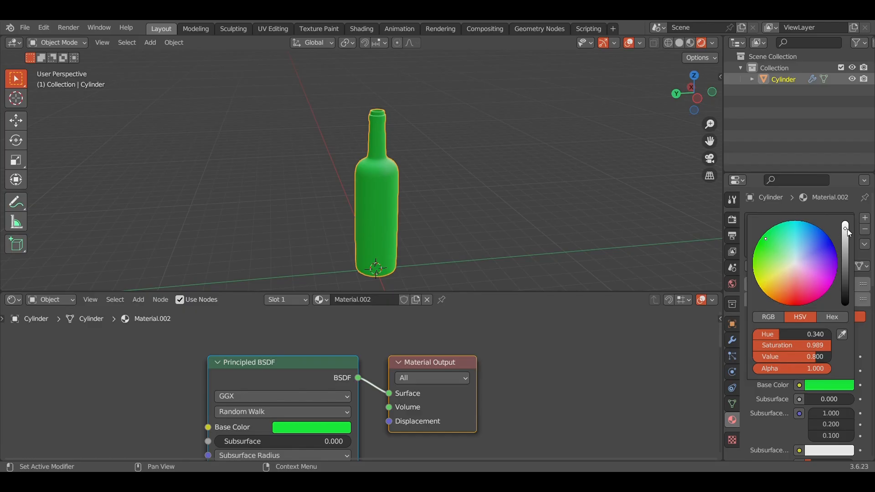
pyautogui.moveTo(846, 228); pyautogui.dragTo(846, 272)
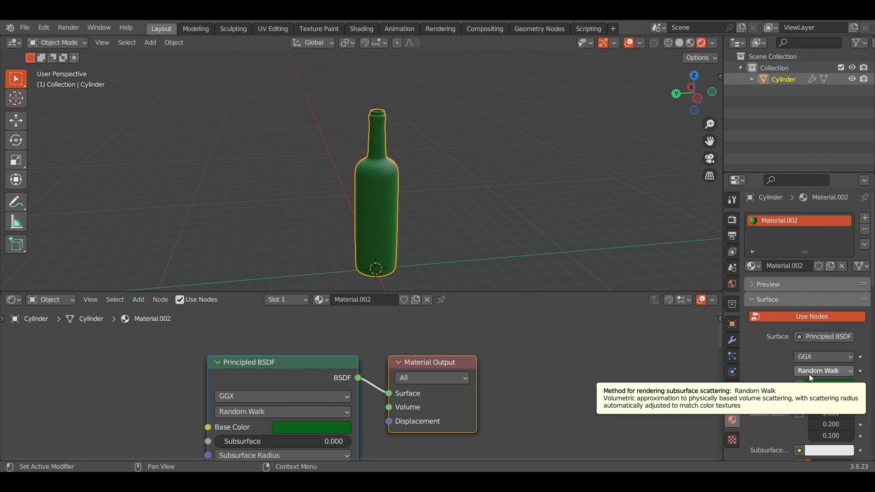
# Switch the bottle material's surface shader to Glass BSDF and give it a medium, slightly bluish green color
pyautogui.click(806, 337)
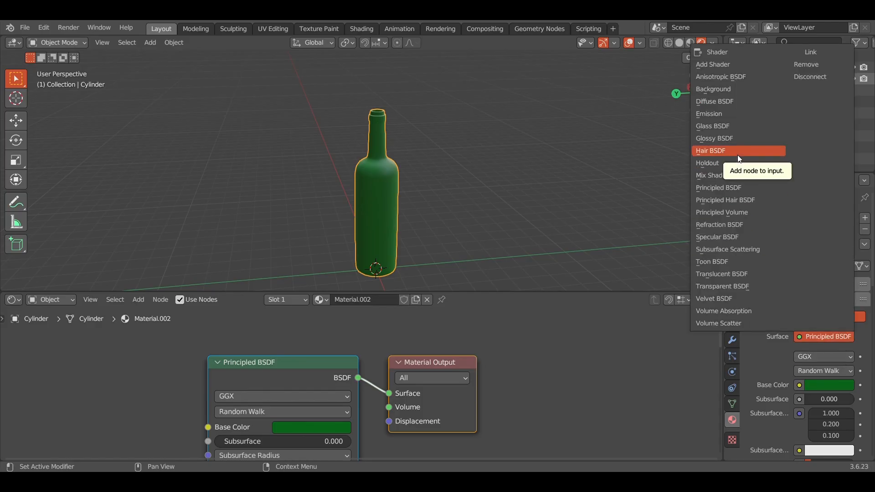
pyautogui.click(724, 134)
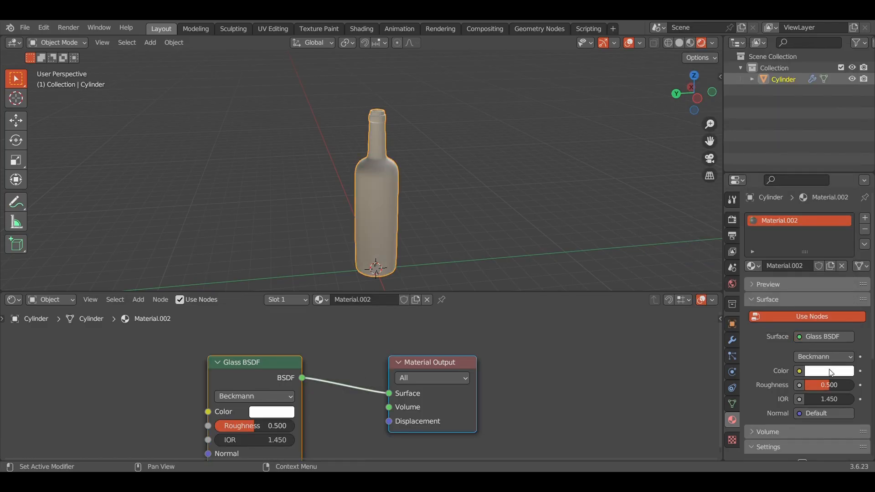
pyautogui.click(830, 371)
pyautogui.click(759, 232)
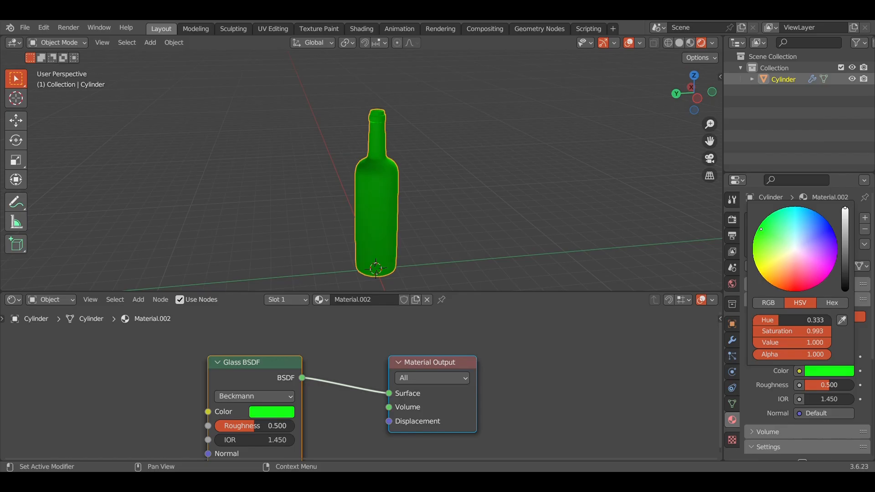
pyautogui.moveTo(764, 230); pyautogui.dragTo(762, 243)
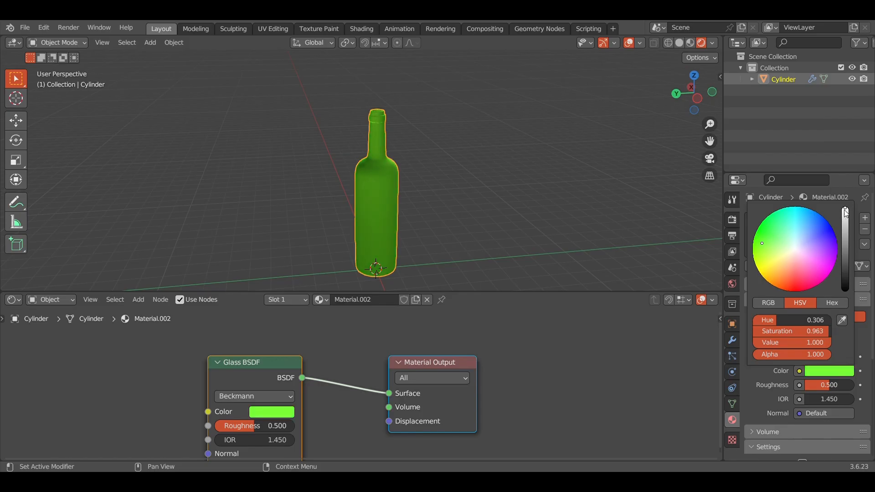
pyautogui.moveTo(845, 211); pyautogui.dragTo(845, 238)
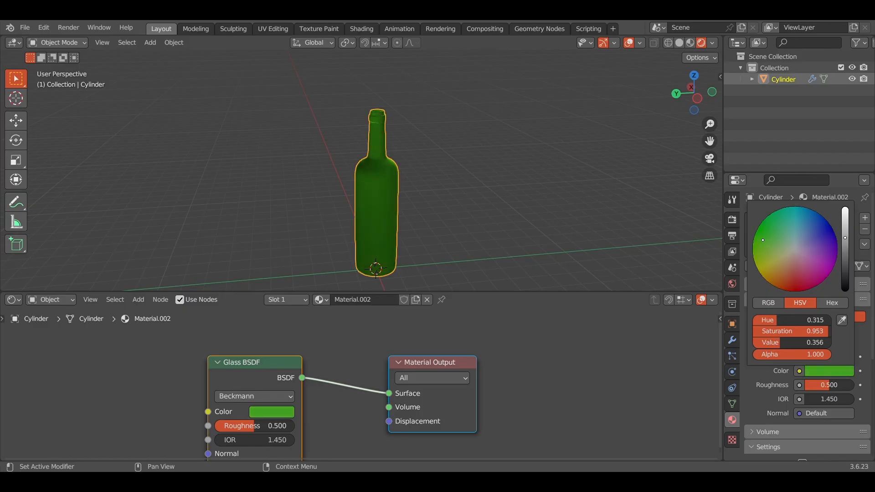
pyautogui.moveTo(766, 239); pyautogui.dragTo(781, 227)
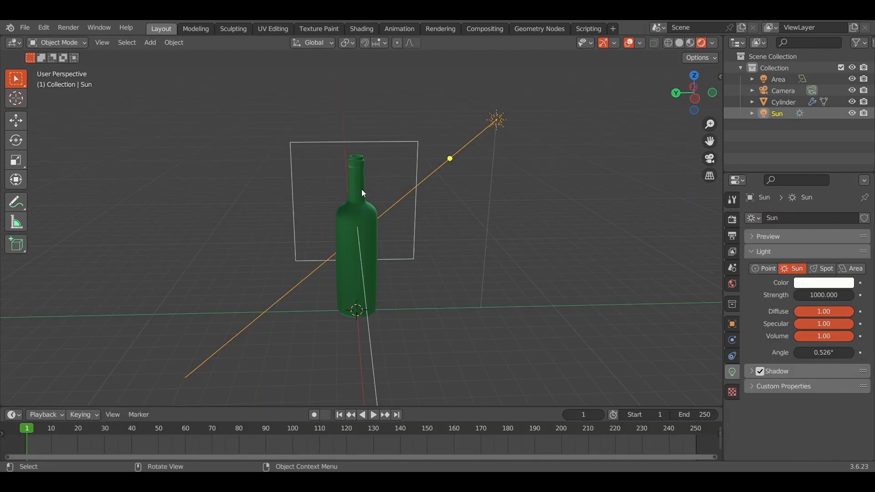
# Show the bottle's material in an enlarged Shader Editor below the viewport and set the Glass BSDF roughness to 0
pyautogui.click(365, 248)
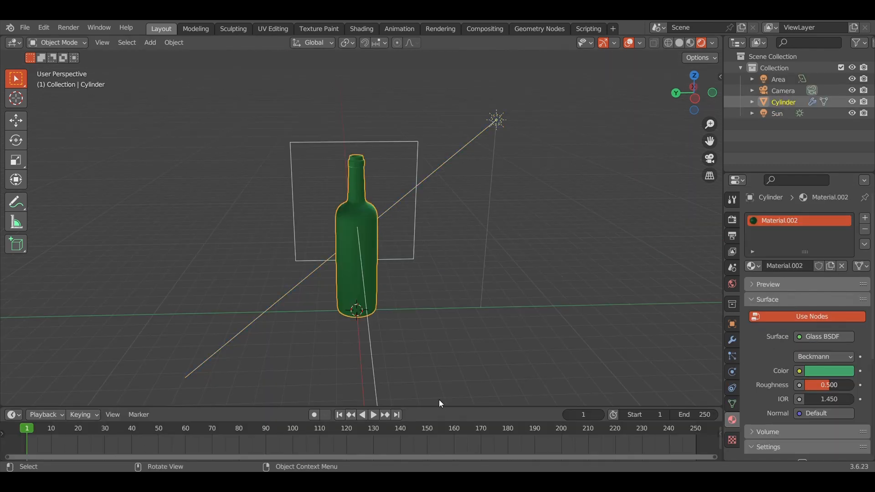
pyautogui.moveTo(443, 408); pyautogui.dragTo(360, 311)
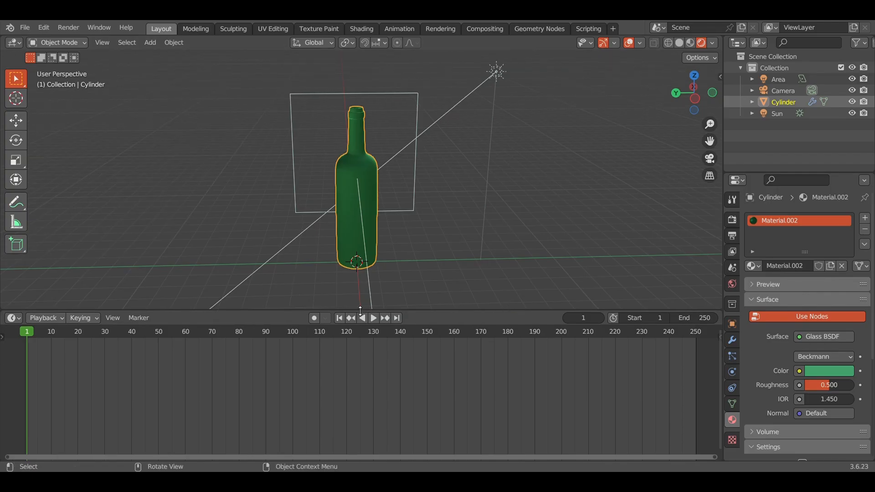
pyautogui.click(18, 317)
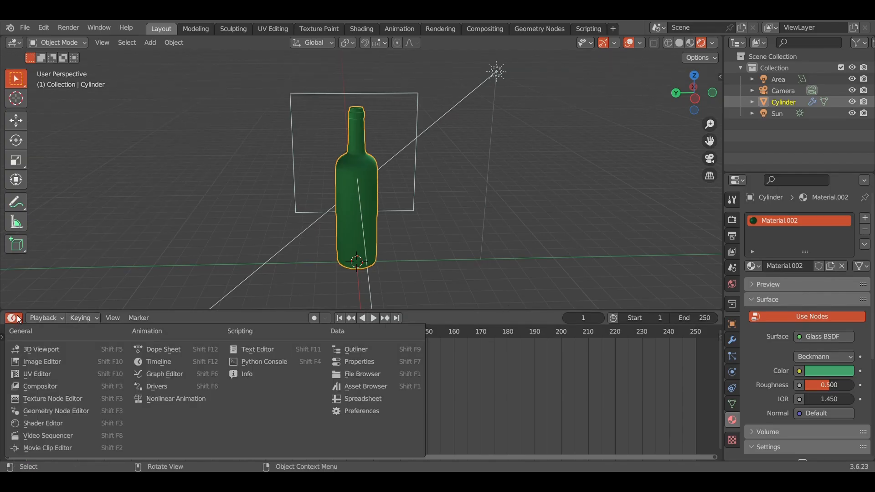
pyautogui.click(46, 422)
pyautogui.press('Home')
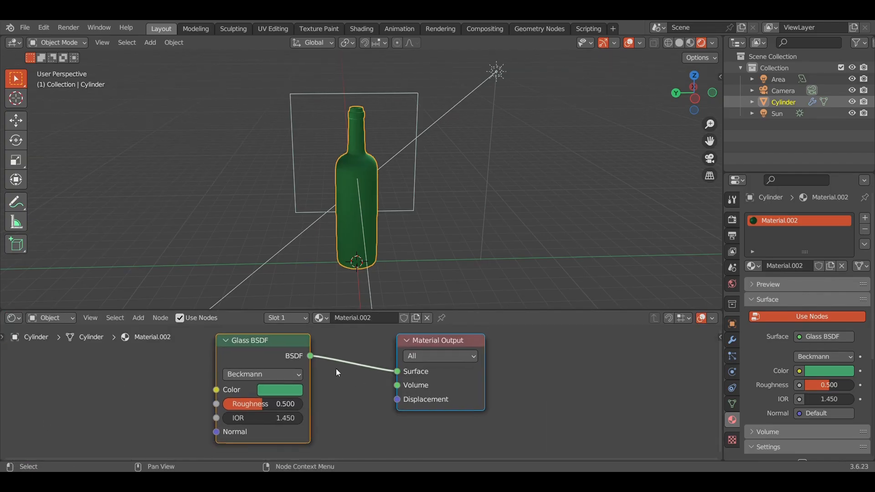
pyautogui.moveTo(267, 390); pyautogui.dragTo(235, 390)
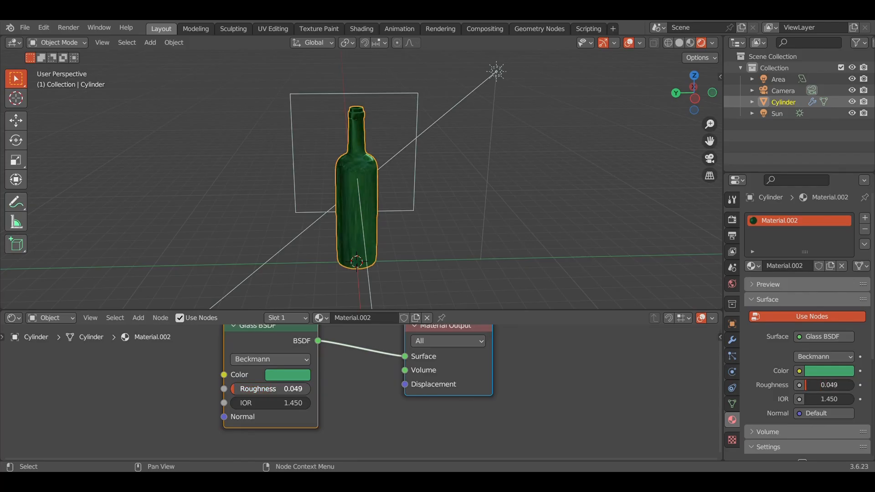
pyautogui.moveTo(235, 389); pyautogui.dragTo(230, 390)
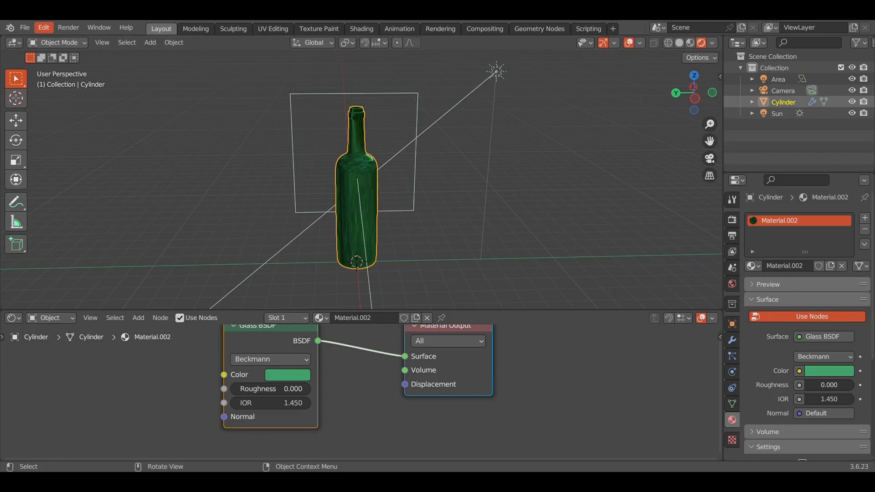
# Render the scene image and check the glass bottle from a closer angle in the viewport
pyautogui.click(71, 29)
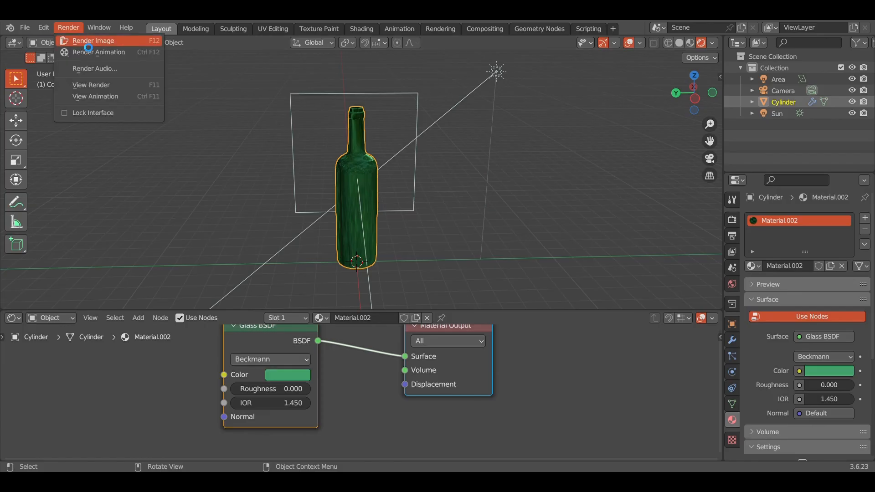
pyautogui.click(88, 45)
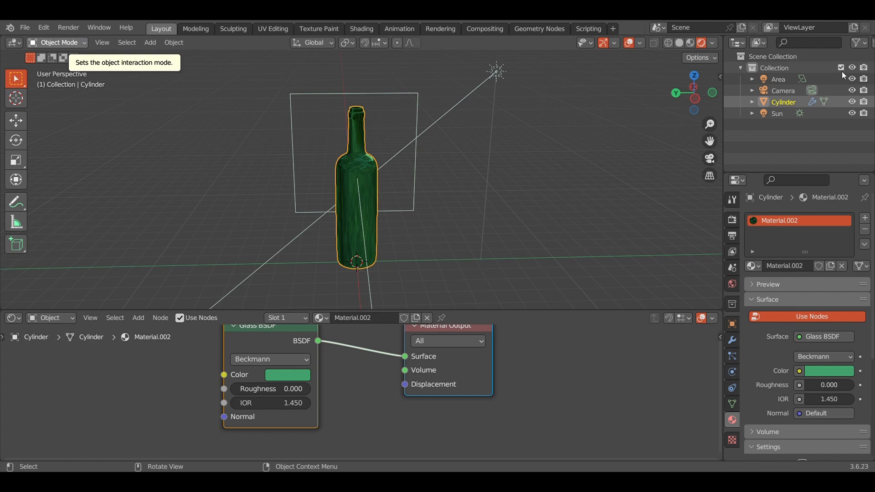
pyautogui.moveTo(415, 200); pyautogui.dragTo(449, 200, button='middle')
pyautogui.scroll(2, 415, 200)
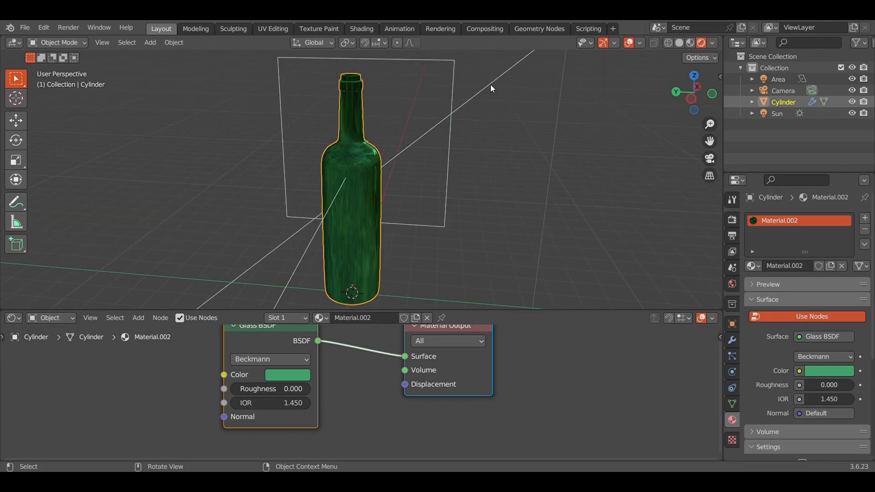
# Set the sun light's strength to 2000
pyautogui.click(520, 61)
pyautogui.doubleClick(813, 295)
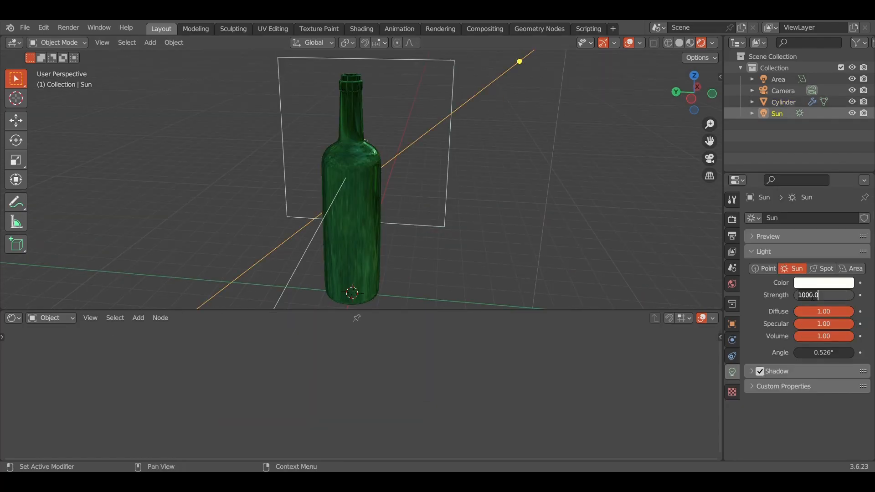
pyautogui.hotkey('ctrl', 'a')
pyautogui.write('2000')
pyautogui.press('Return')
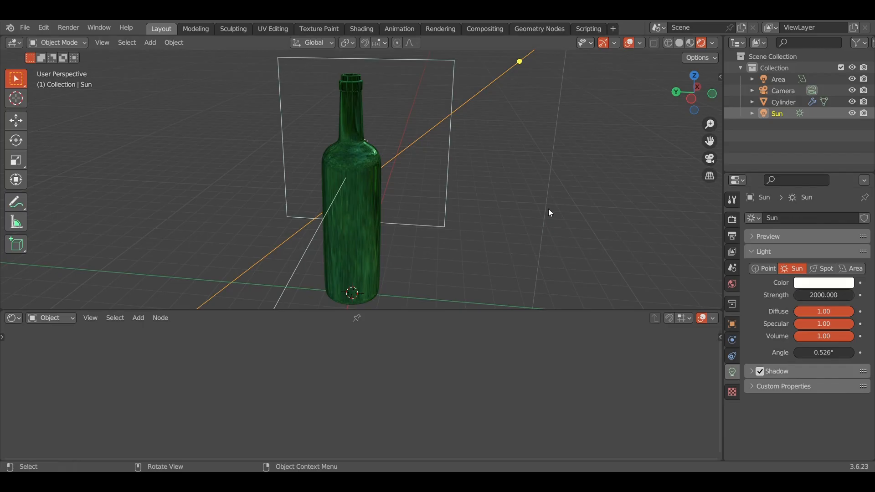
# Select the area light and render the scene image again
pyautogui.click(448, 191)
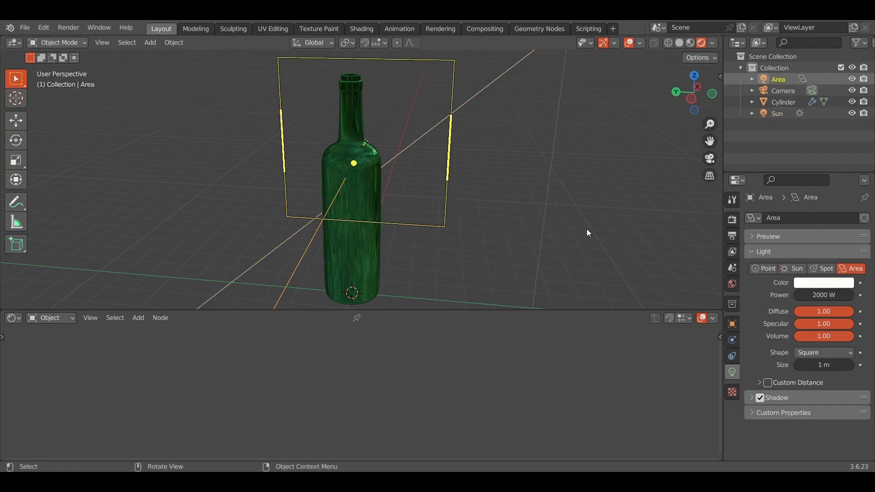
pyautogui.click(72, 28)
pyautogui.click(91, 41)
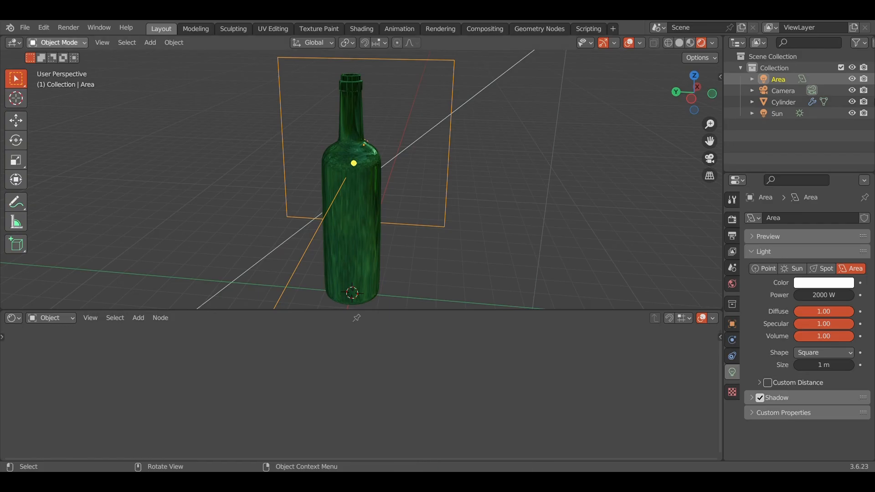
# Enlarge the 3D viewport and examine the glass on the bottle's neck, shoulder and body up close
pyautogui.scroll(3, 382, 210)
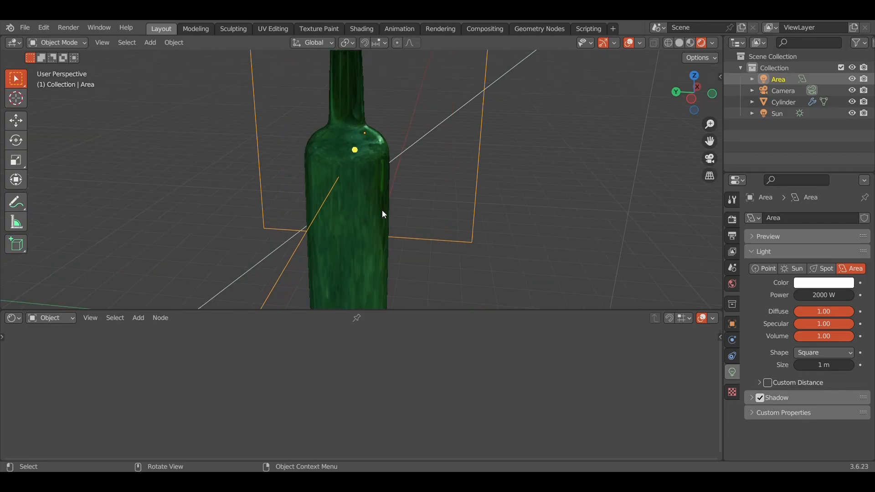
pyautogui.moveTo(440, 315); pyautogui.dragTo(460, 448)
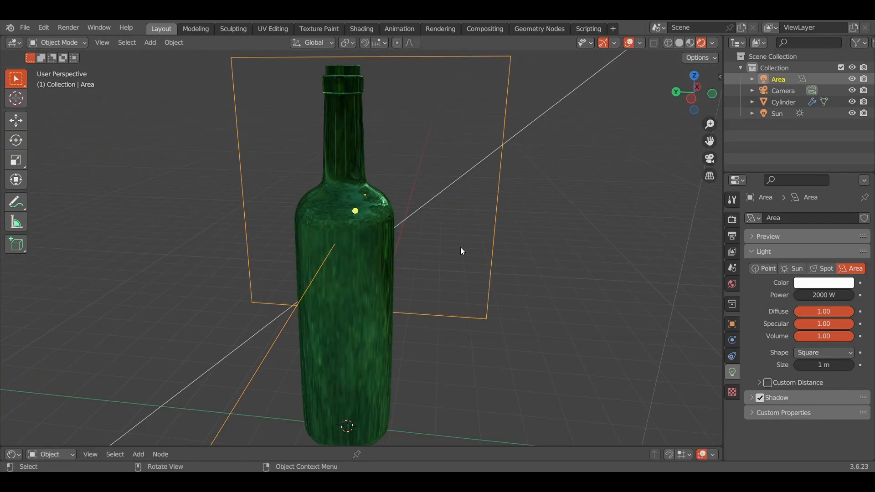
pyautogui.scroll(-1, 460, 248)
pyautogui.moveTo(460, 247)
pyautogui.mouseDown(button='middle')
pyautogui.moveTo(586, 241)
pyautogui.moveTo(461, 250)
pyautogui.mouseUp(button='middle')
pyautogui.scroll(3, 461, 249)
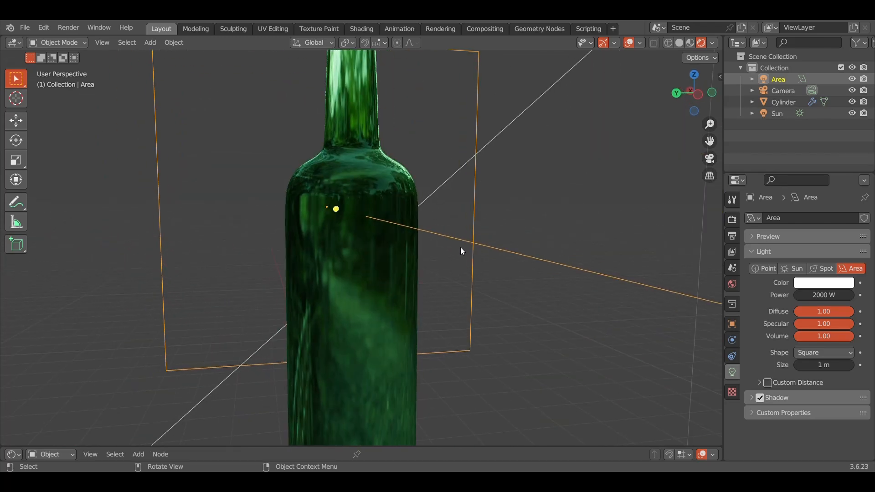
# Delete the sun light and select the area light behind the bottle
pyautogui.click(498, 132)
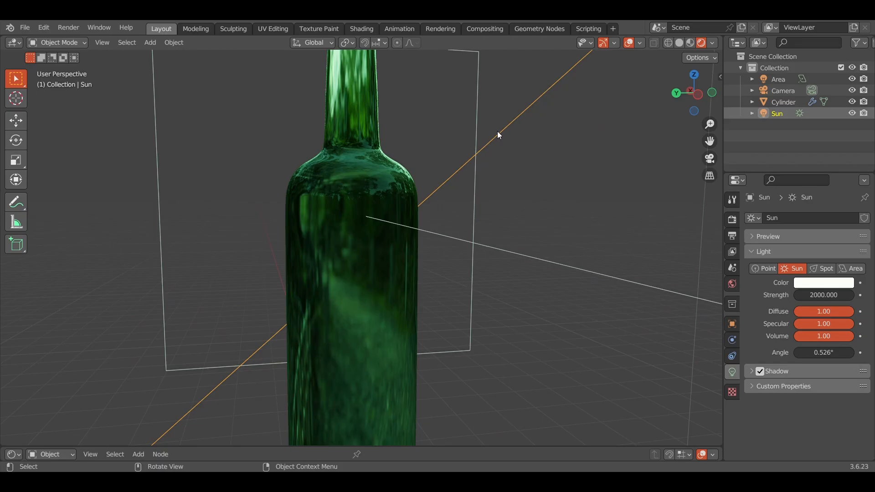
pyautogui.press('Delete')
pyautogui.scroll(-5, 498, 132)
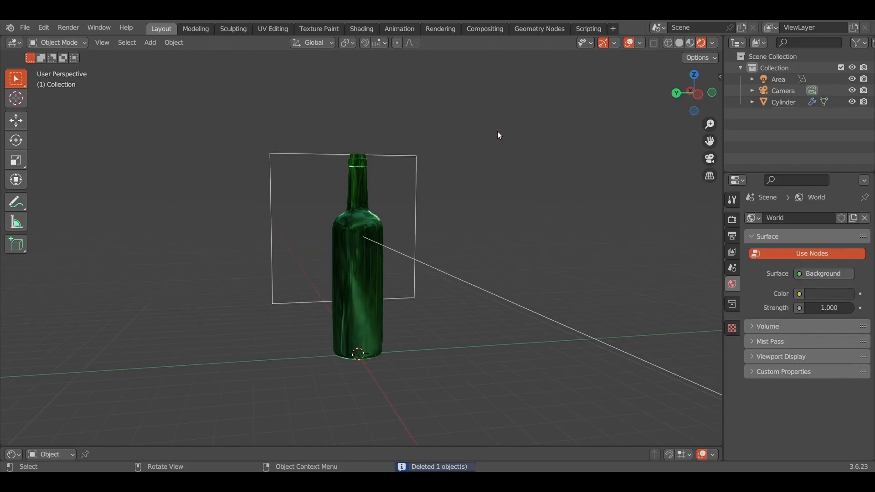
pyautogui.click(391, 155)
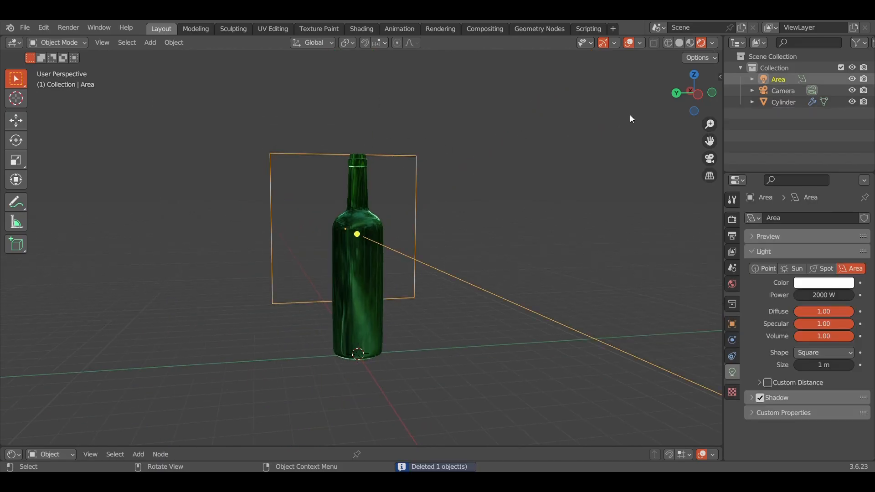
# From the back view, rotate the area light 90° to face downward and raise it along Z above the bottle's mouth
pyautogui.click(677, 94)
pyautogui.write('r')
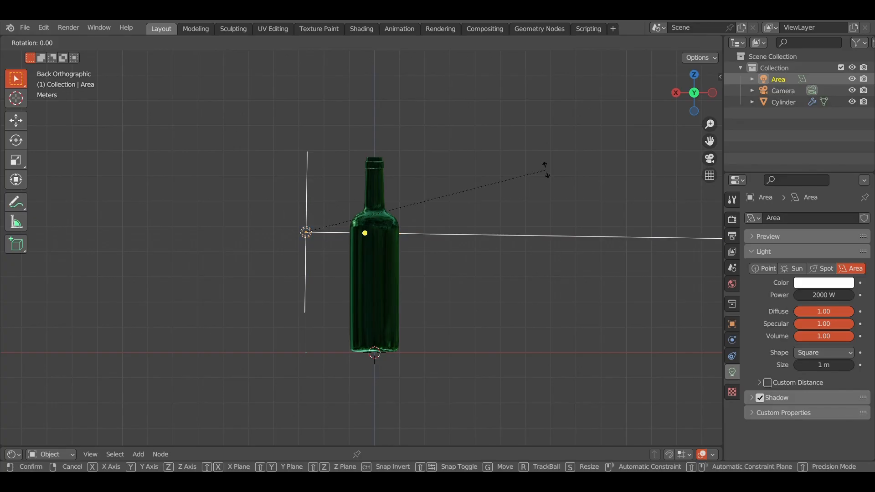
pyautogui.write('90')
pyautogui.press('Return')
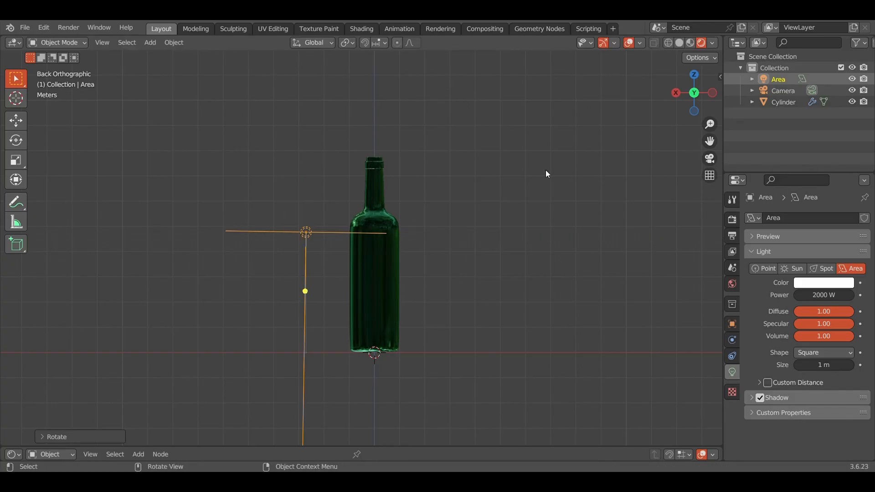
pyautogui.press('g')
pyautogui.press('z')
pyautogui.click(485, 63)
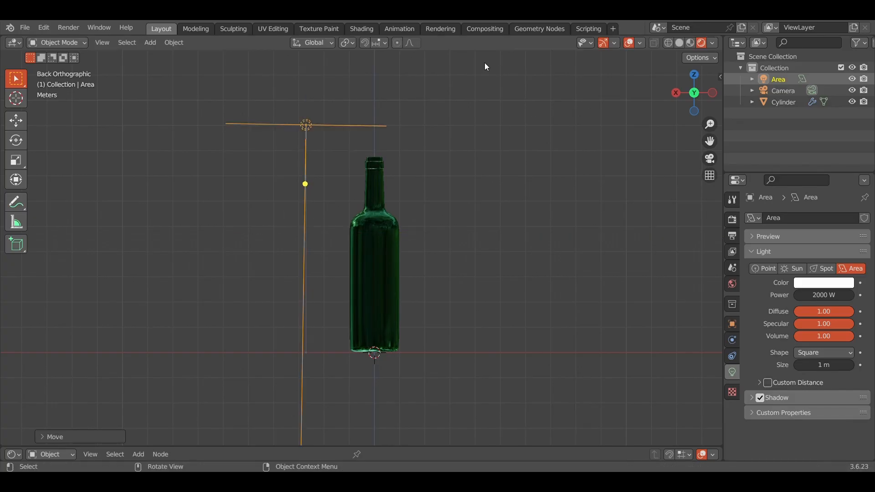
# Level the area light with a rotation of about -0.87° and move it along X to centre it over the bottle
pyautogui.press('r')
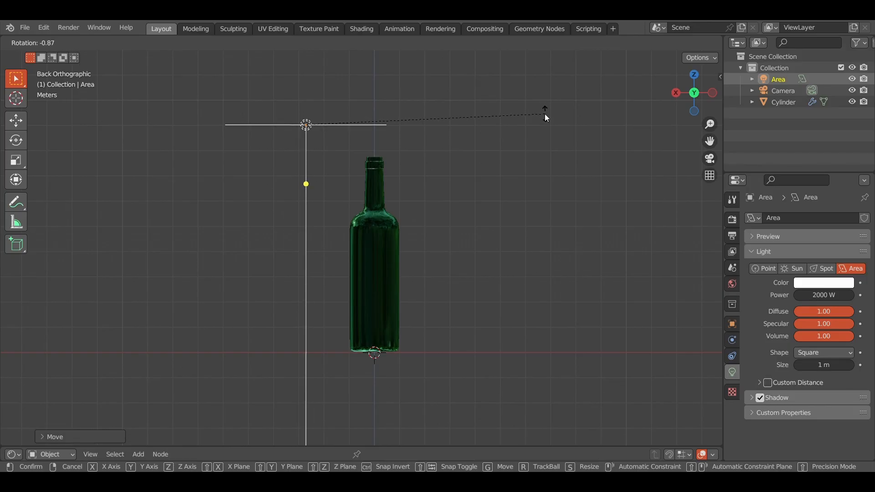
pyautogui.click(546, 119)
pyautogui.press('g')
pyautogui.press('x')
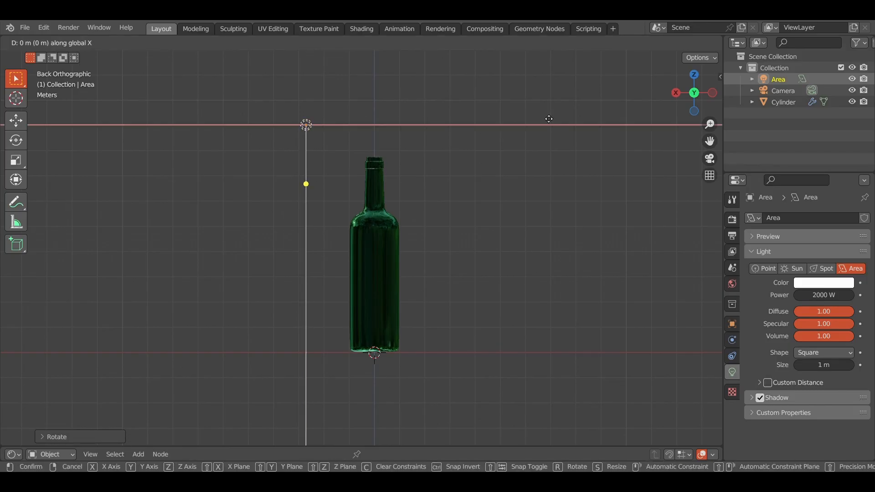
pyautogui.click(615, 137)
pyautogui.press('g')
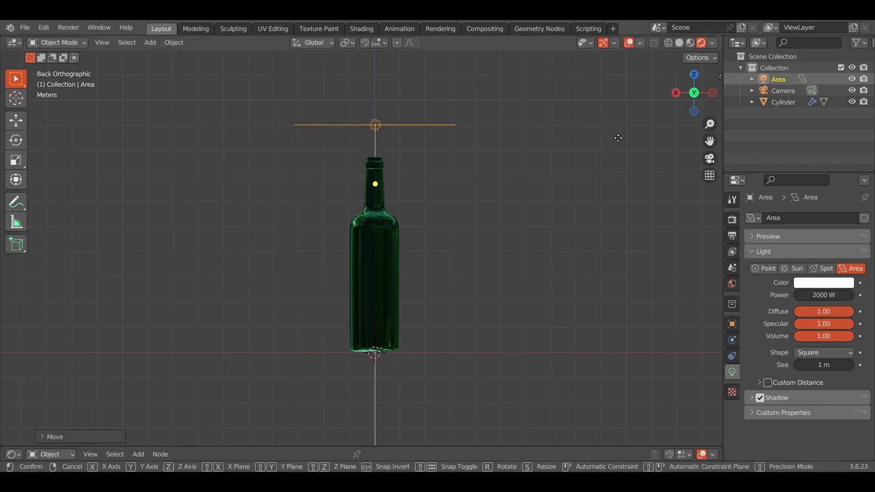